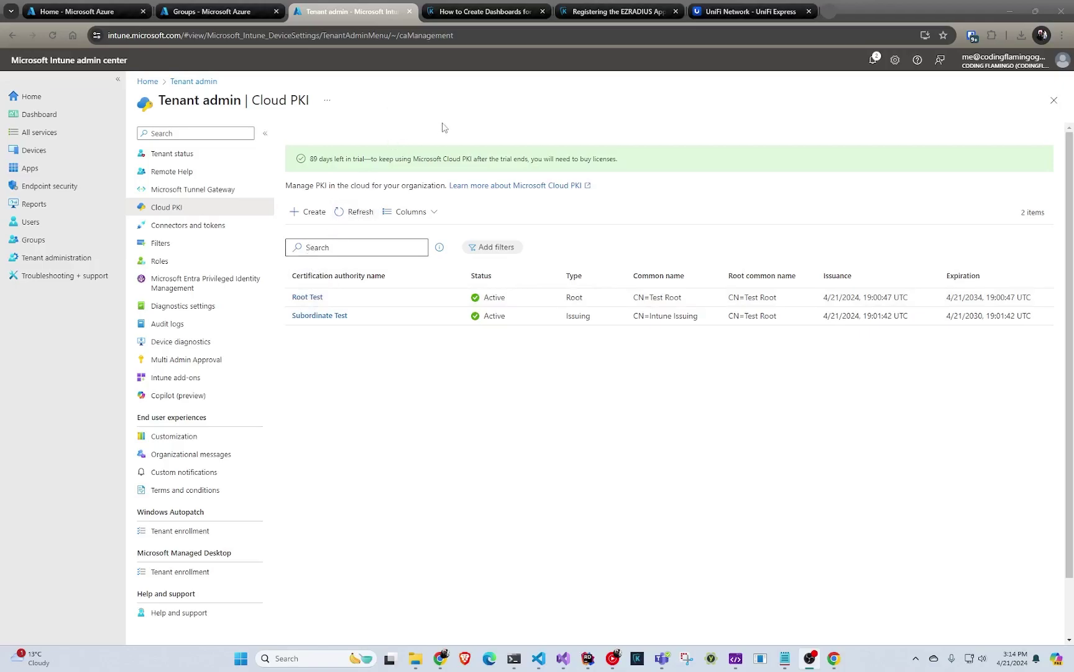
- Switch from Intune Cloud PKI to the Keytos guide on registering the EZRADIUS app
click(599, 12)
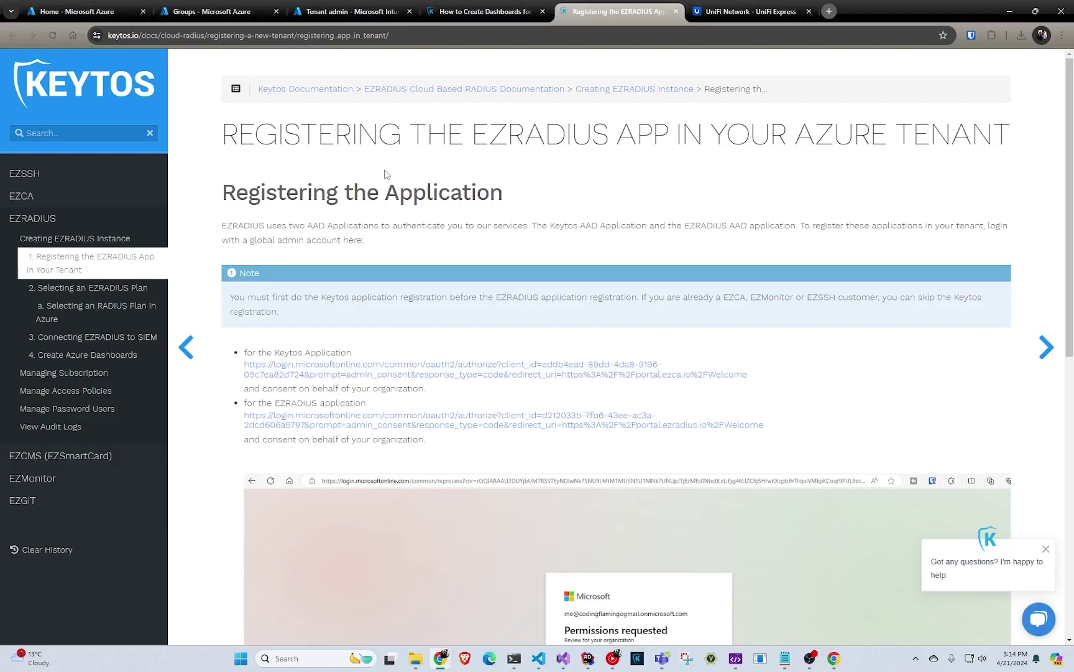
- Grant admin consent to the Keytos Client application using the admin account
scroll(398, 193, down, 2)
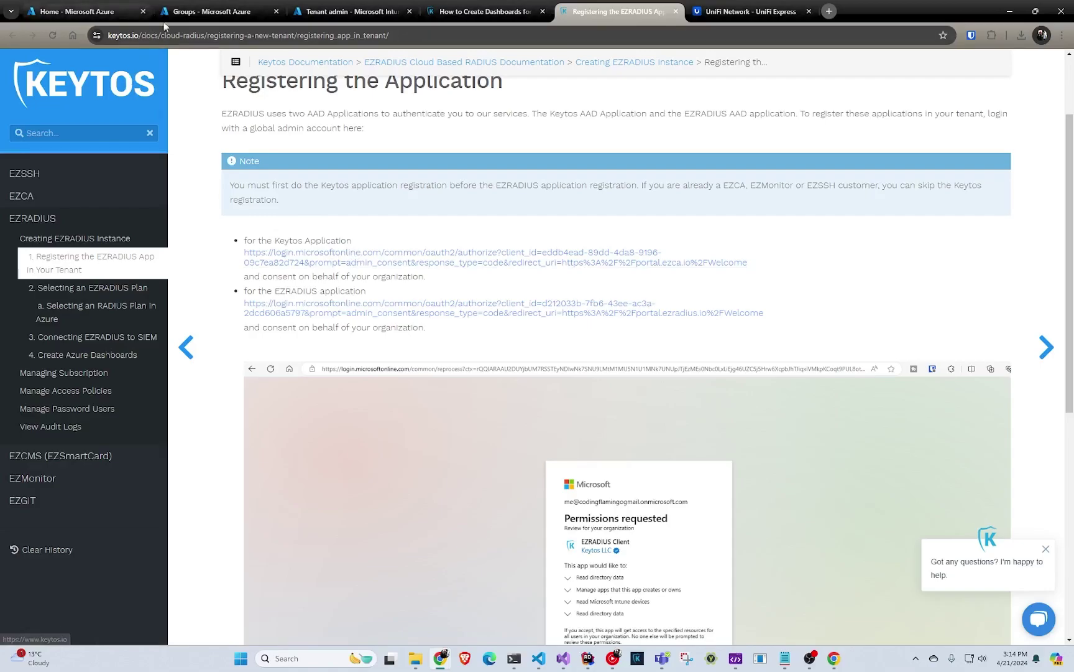
middle_click(391, 258)
click(709, 16)
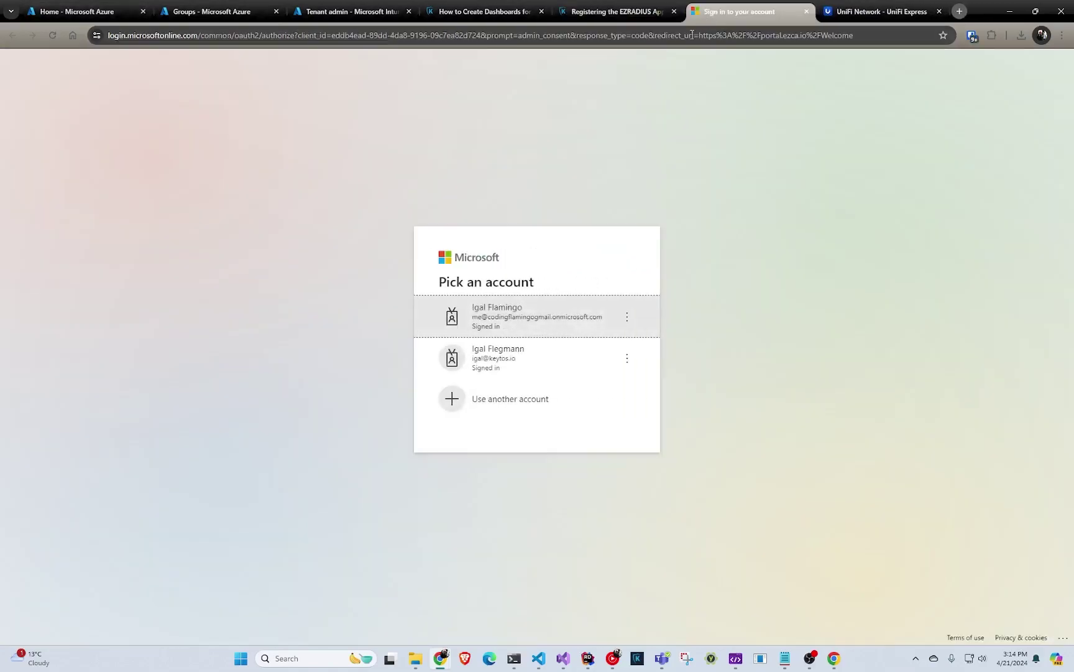
click(514, 312)
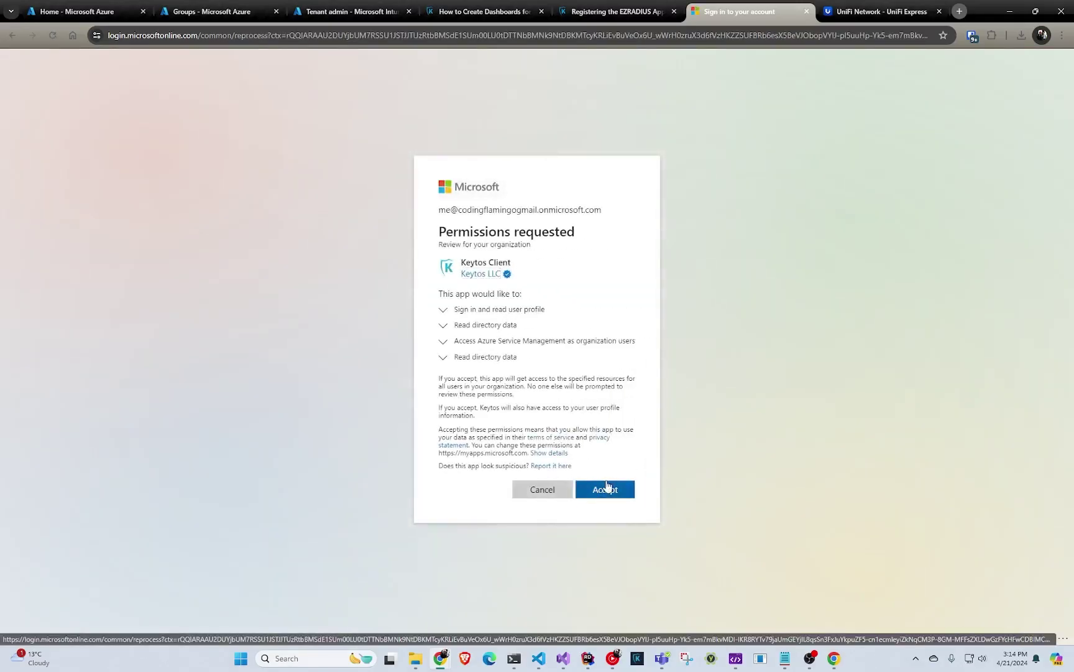
click(603, 487)
click(639, 6)
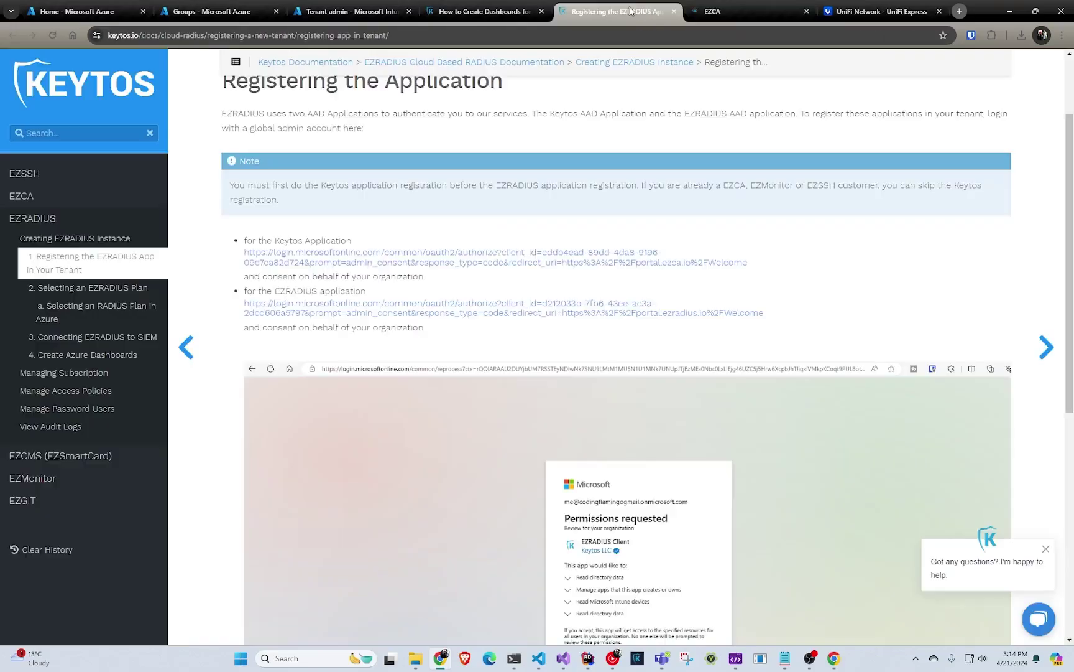
- Grant admin consent to the EZRADIUS app, then close the EZCA and EZRadius tabs
middle_click(406, 312)
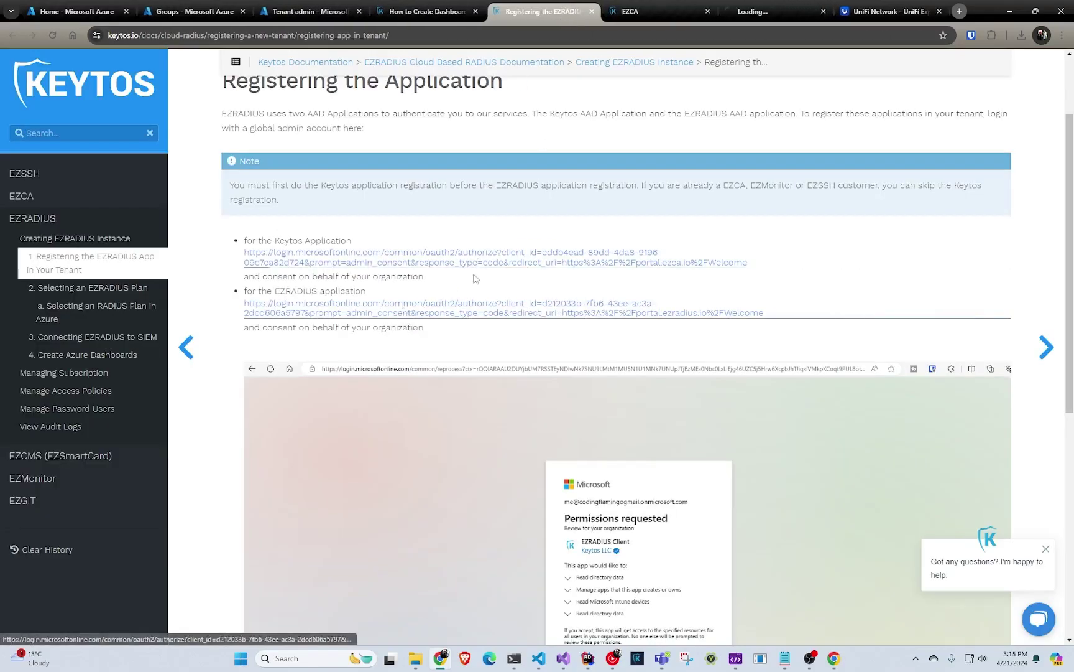
click(767, 12)
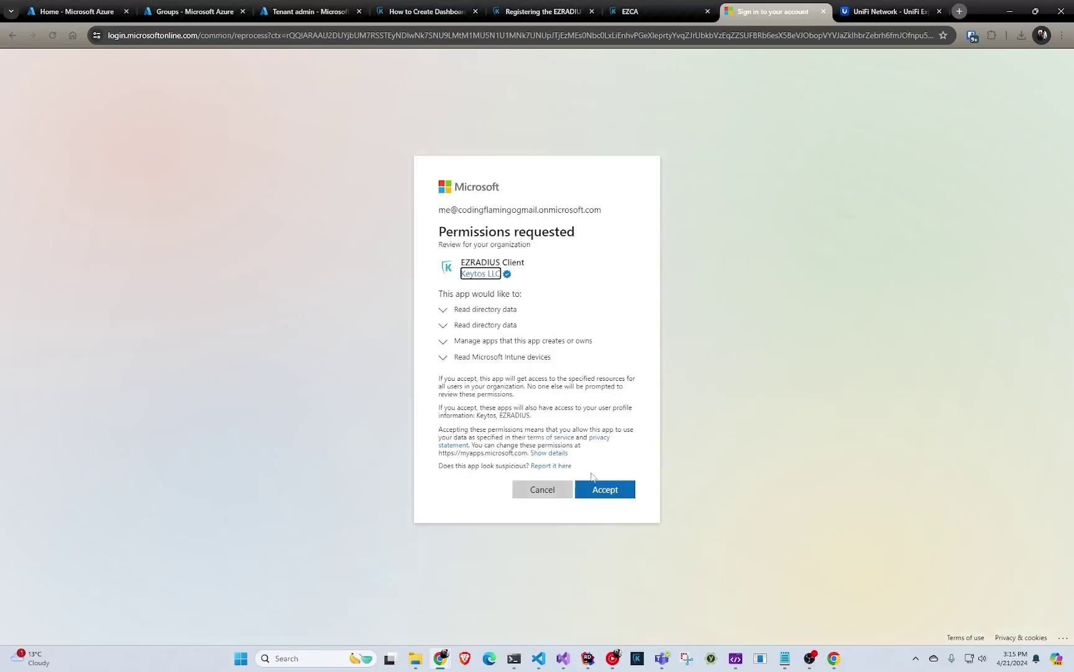
click(597, 488)
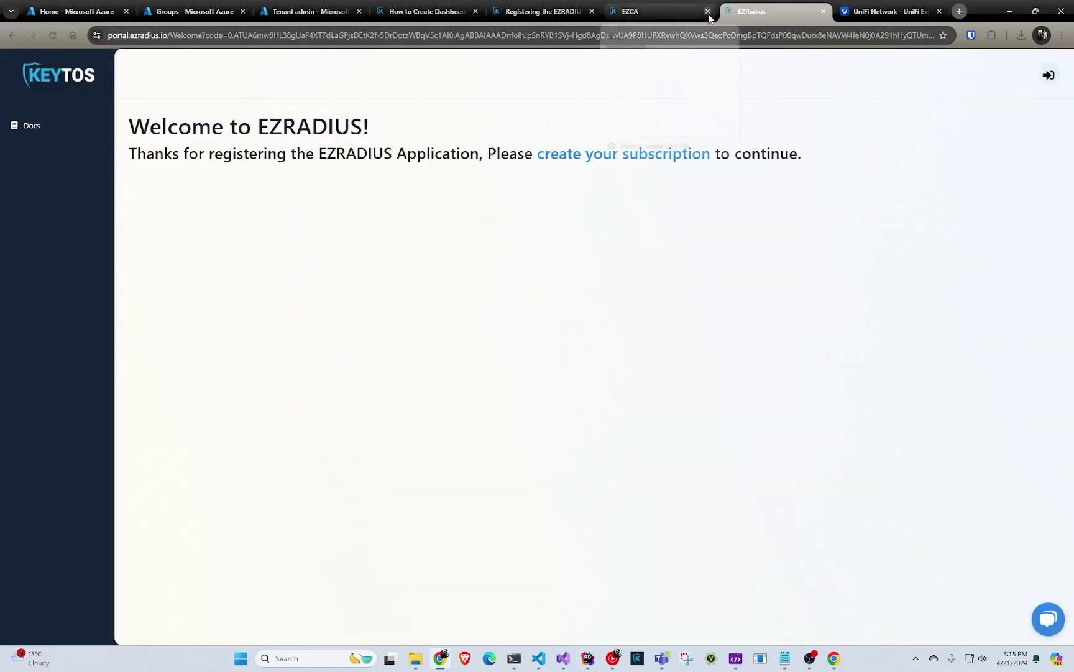
click(708, 12)
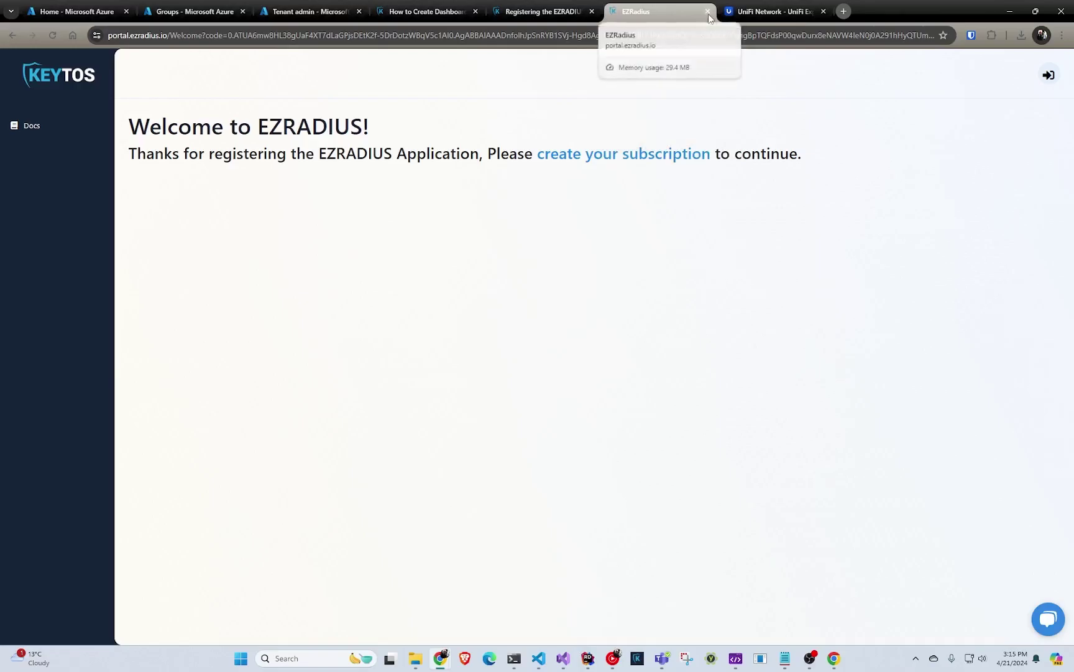
click(708, 12)
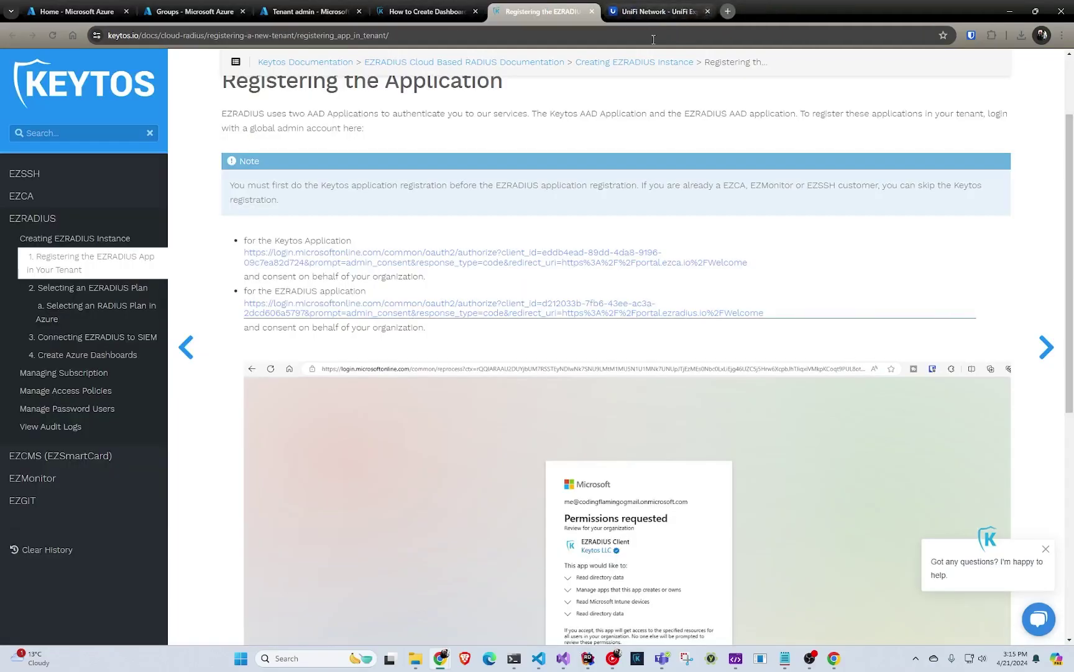
- Search the Azure Marketplace for 'ez radius' and open the EZ RADIUS offer
click(98, 10)
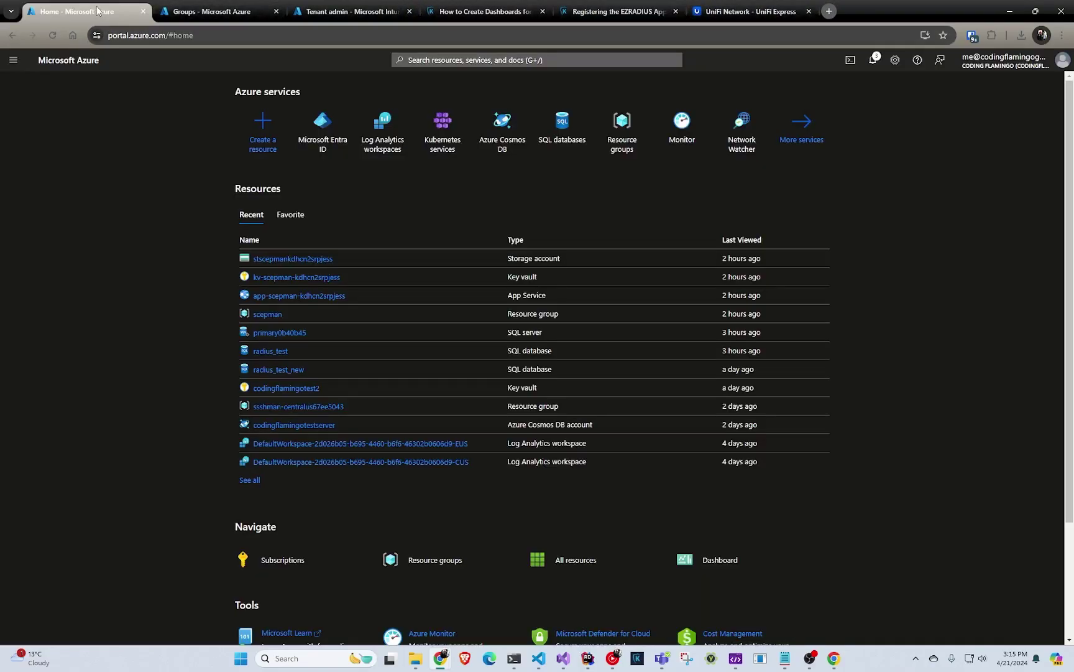
click(260, 145)
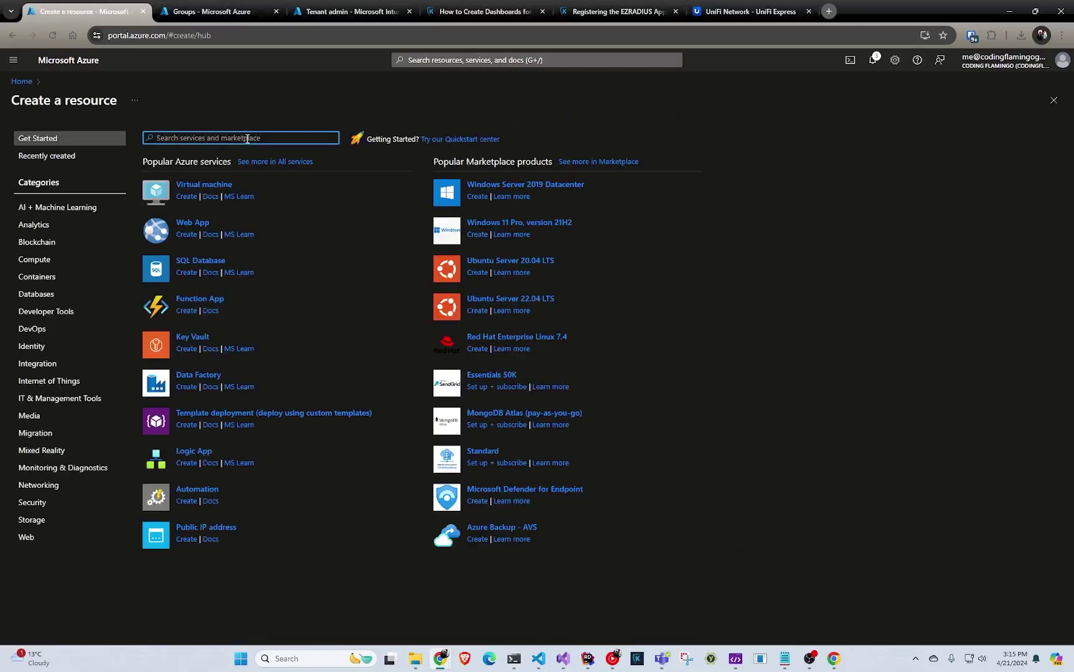
text(ez)
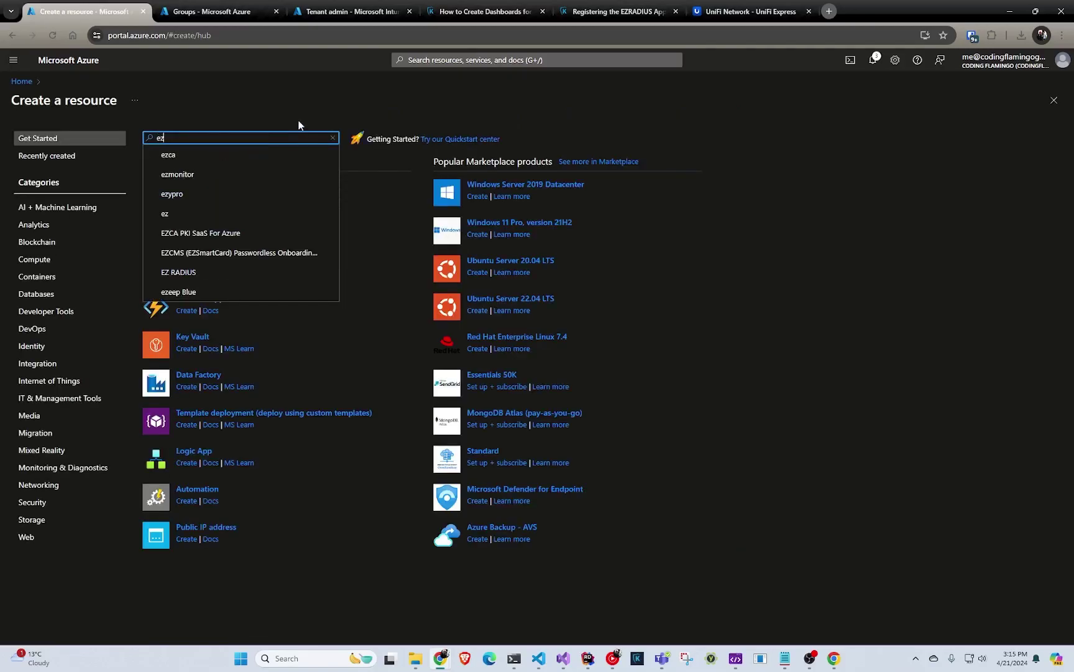
text( radius)
key(Return)
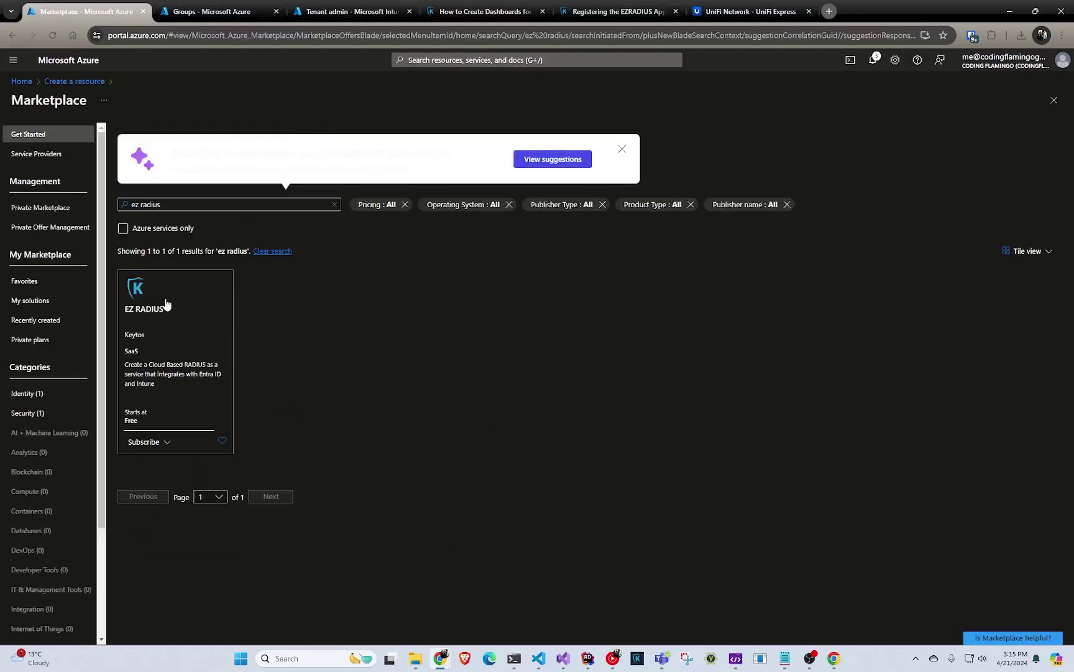
click(167, 304)
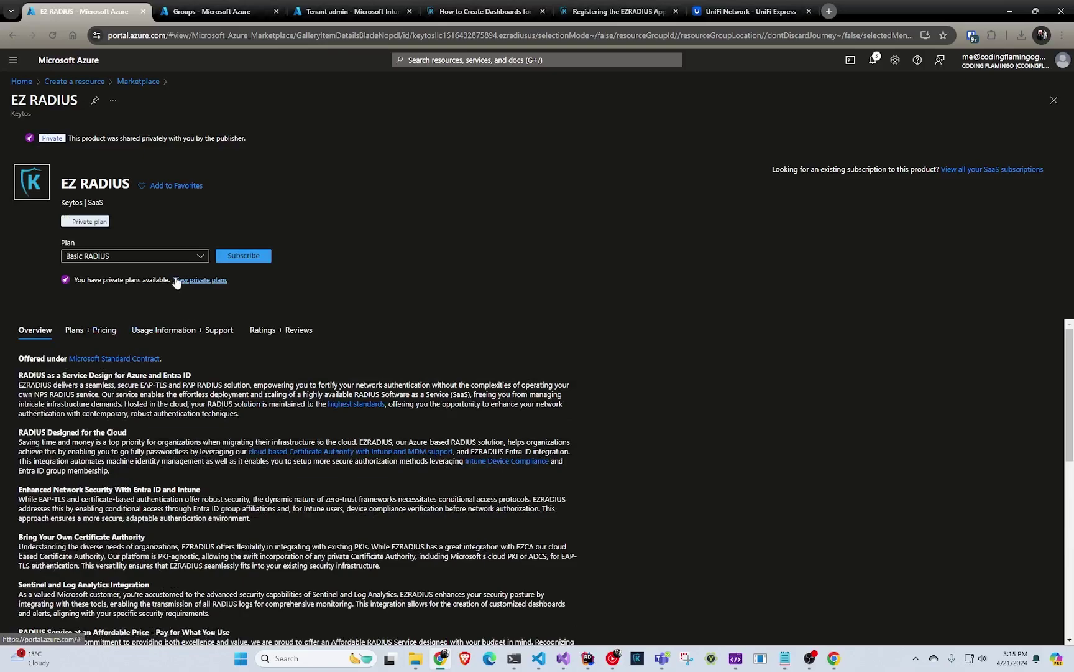
- Select the private Internal Test Plan and open a new browser tab
click(173, 258)
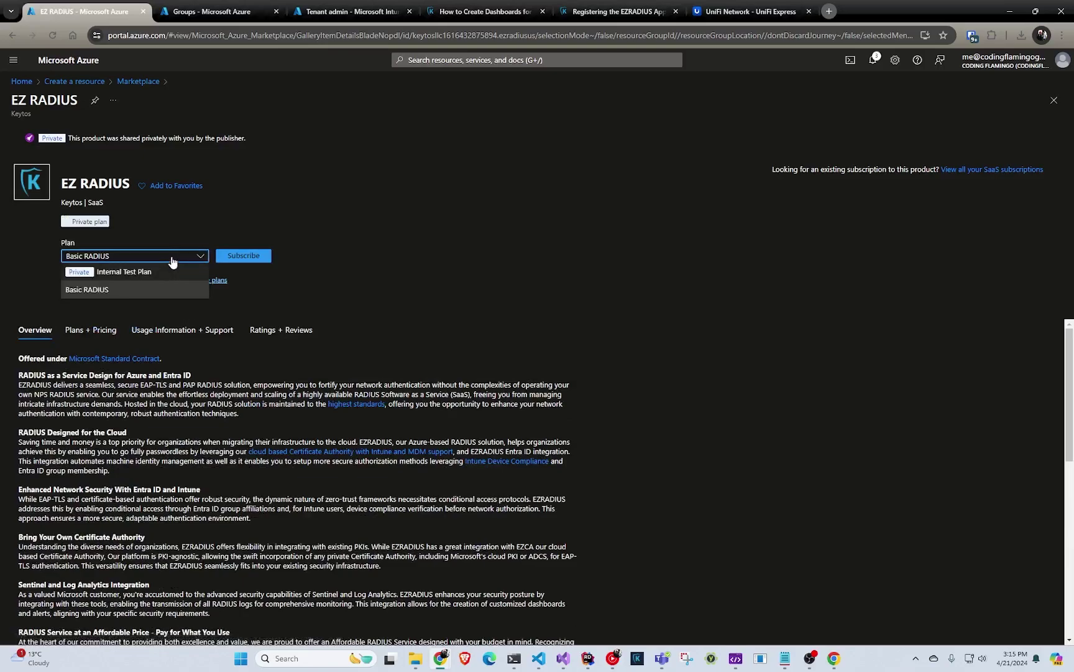
click(163, 271)
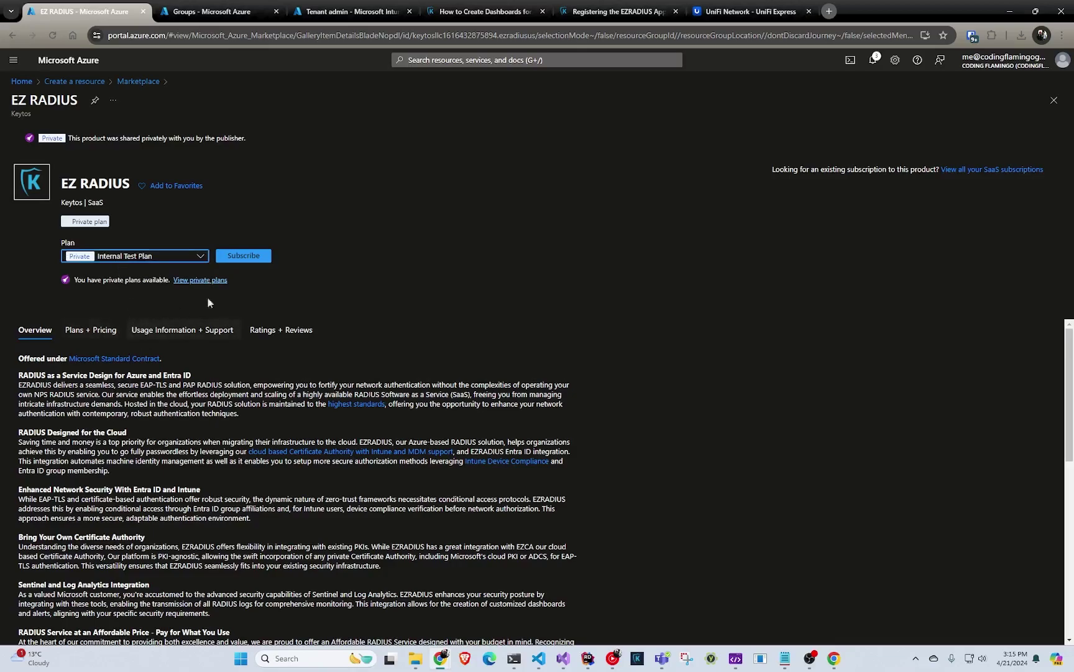
click(829, 10)
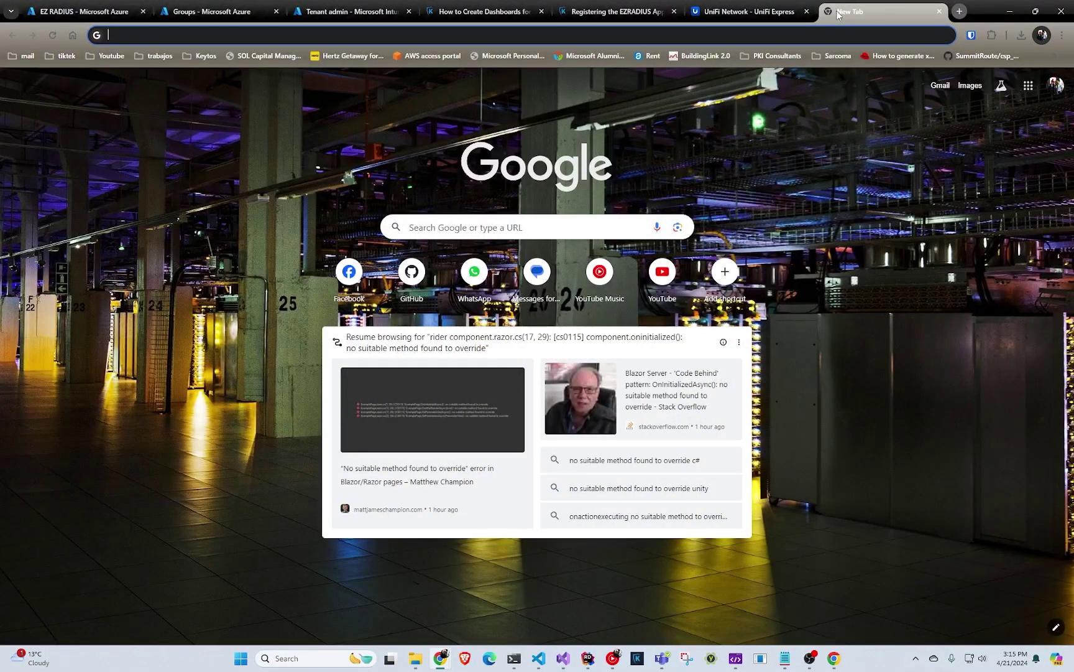
- Load the Keytos cloud RADIUS pricing page and scroll down to the cost calculator
text(keytos.io)
key(Return)
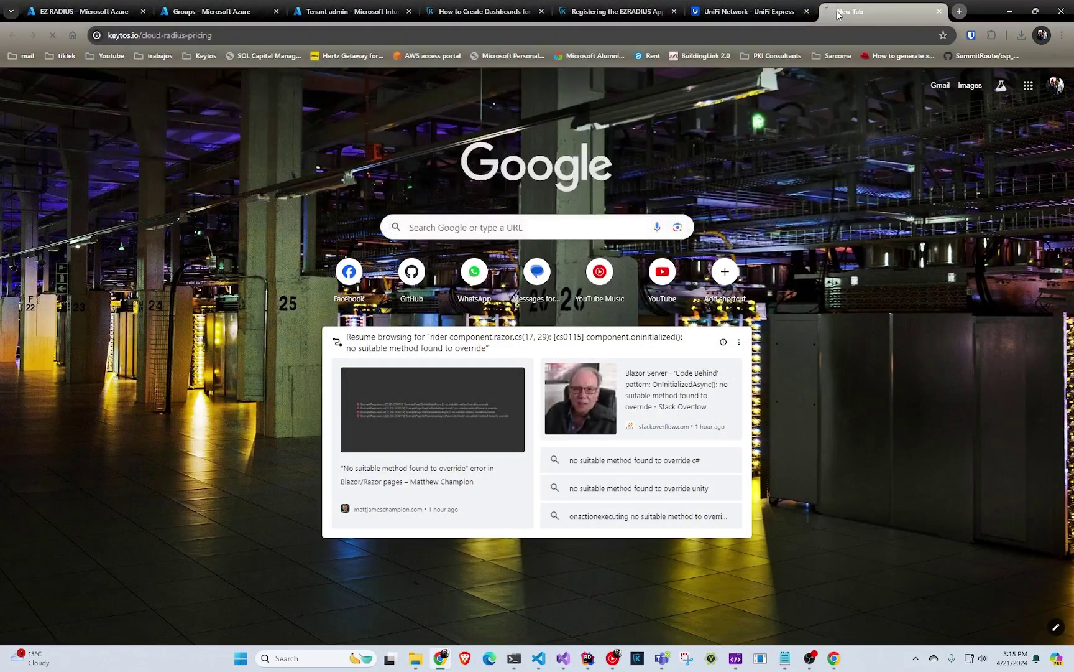
scroll(462, 243, down, 5)
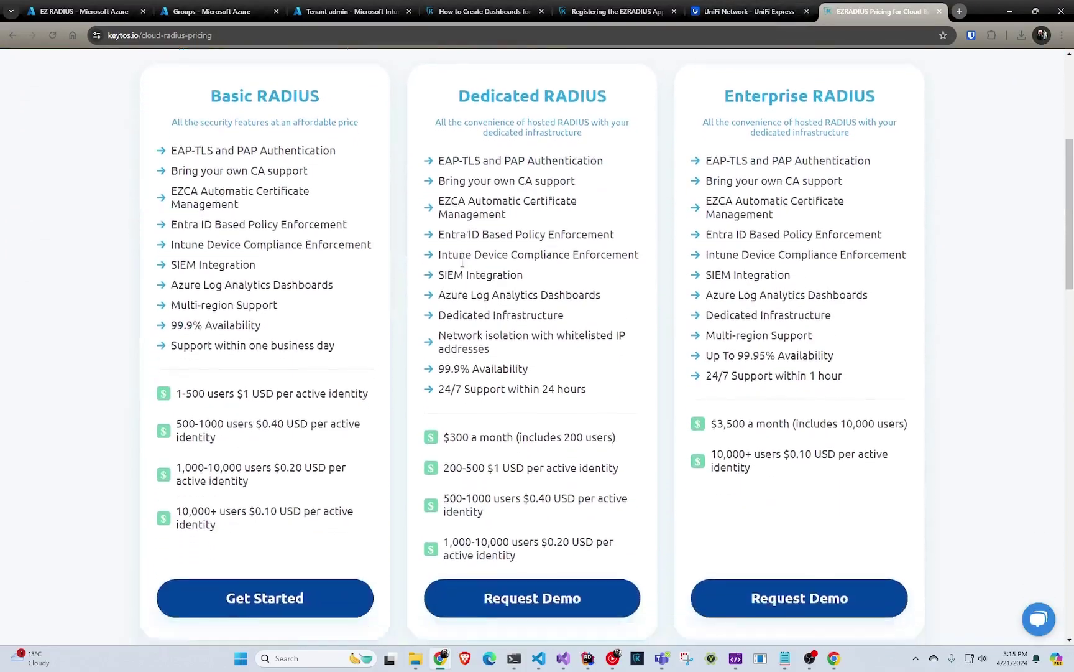
scroll(462, 262, down, 3)
scroll(461, 242, up, 2)
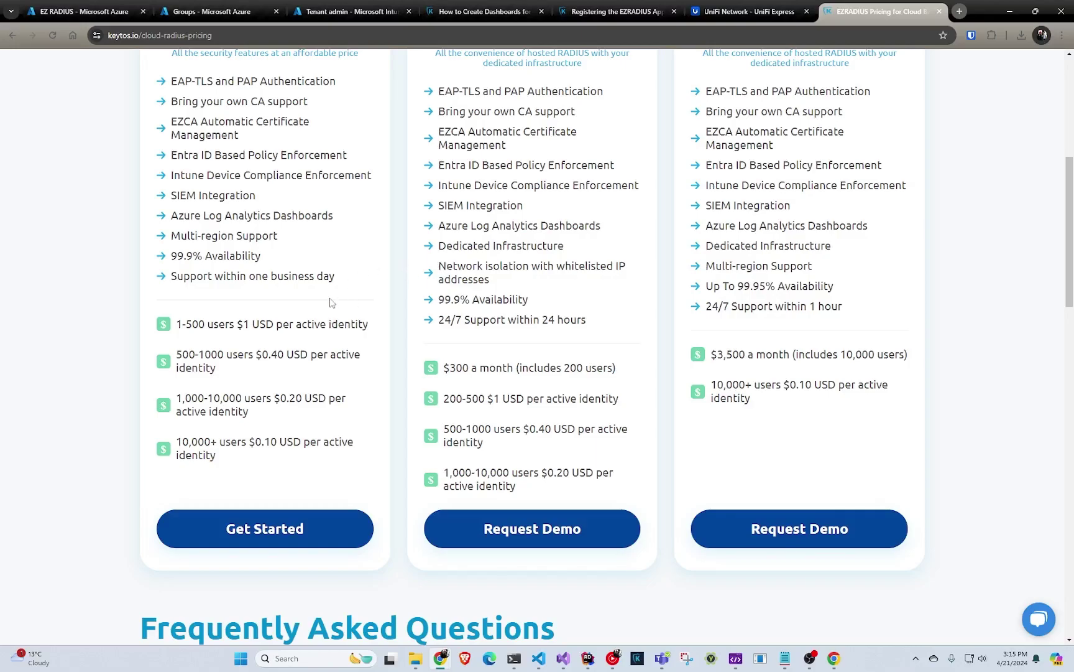
scroll(331, 302, down, 1)
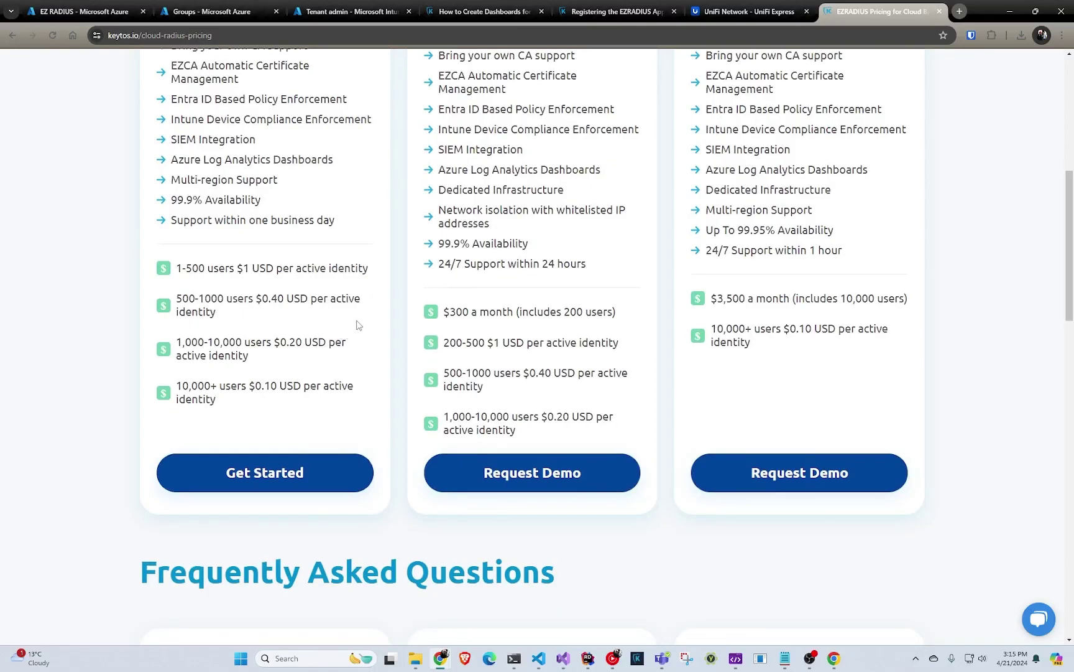
scroll(359, 325, down, 8)
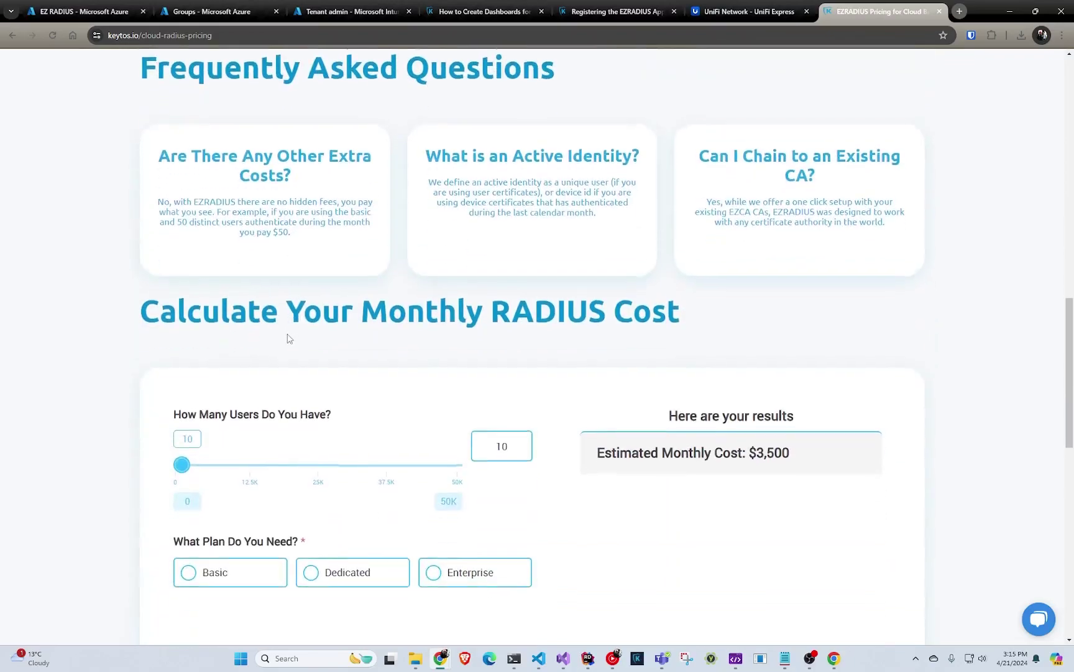
scroll(287, 338, down, 2)
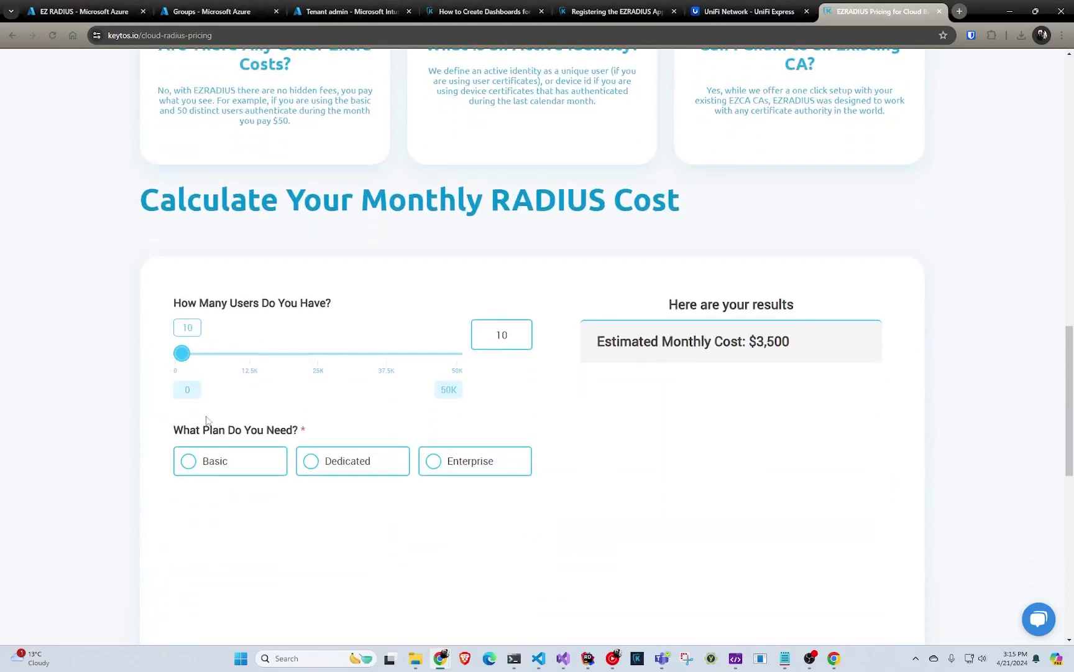
- Estimate 820 users on the Basic plan, giving $628 per month
click(204, 463)
drag(182, 355, 186, 358)
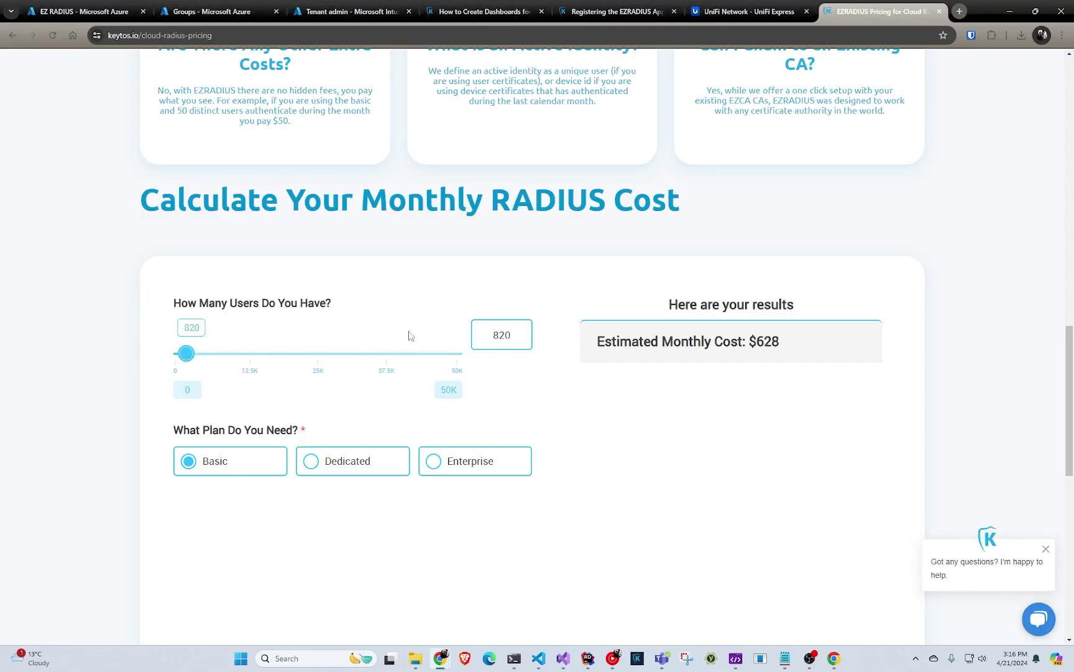
click(504, 340)
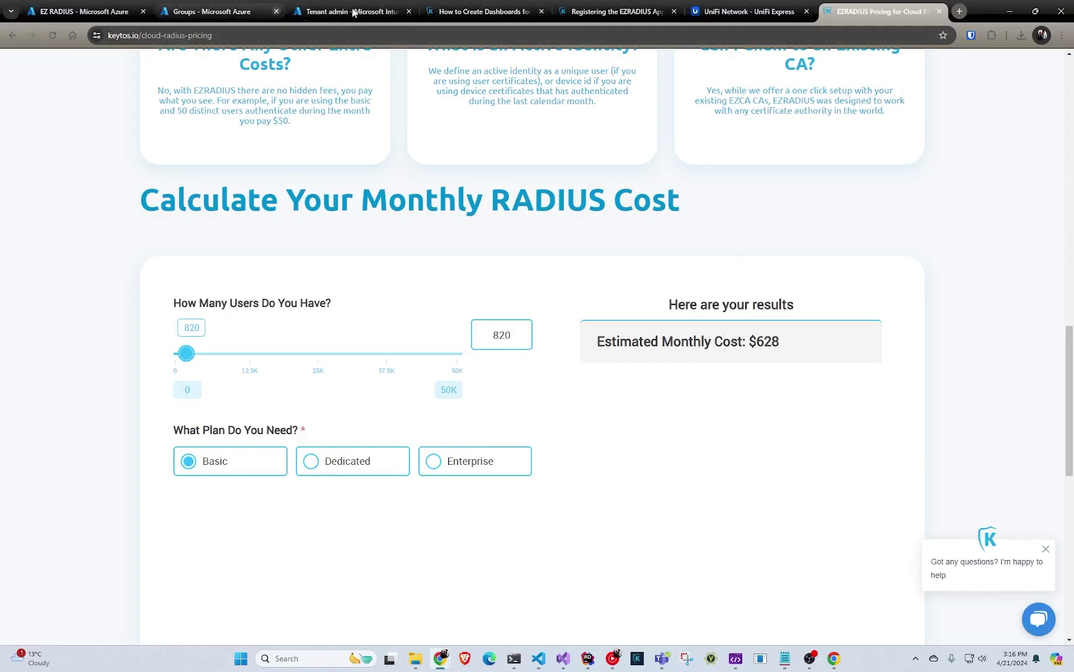
- Back on the EZ RADIUS Marketplace page, name the subscription cloud-pki-radius
click(441, 14)
click(329, 14)
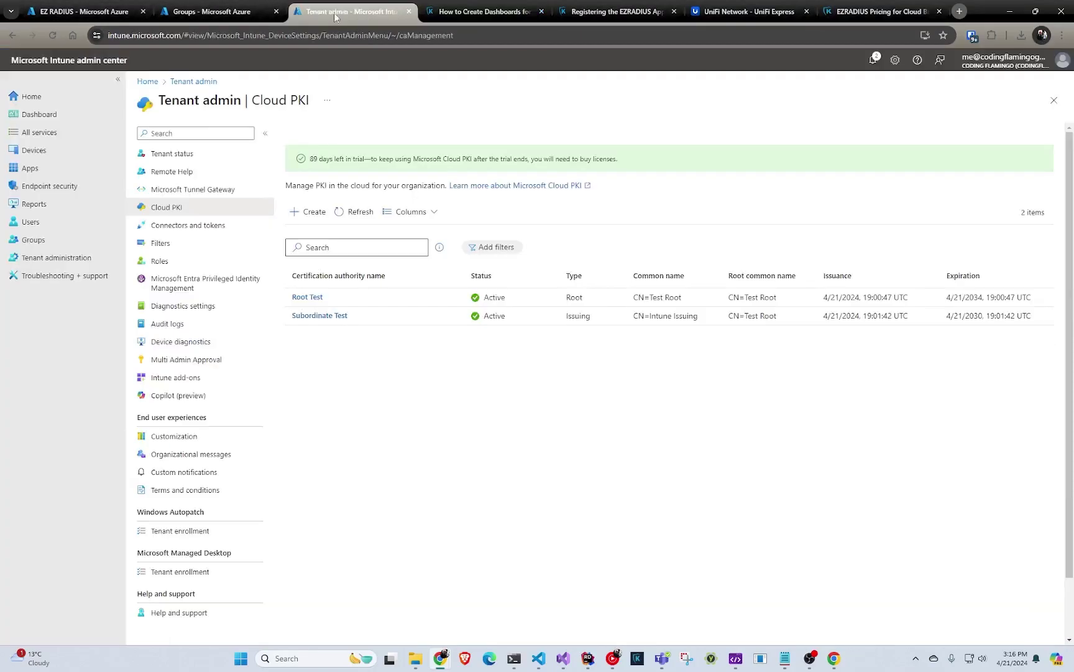
click(233, 14)
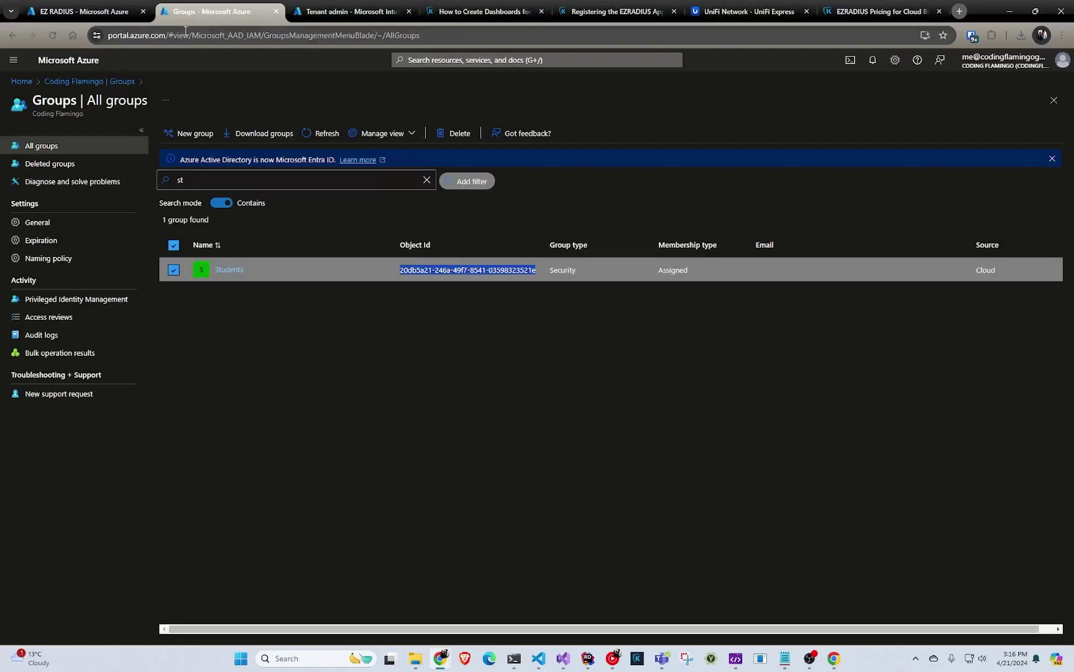
click(100, 11)
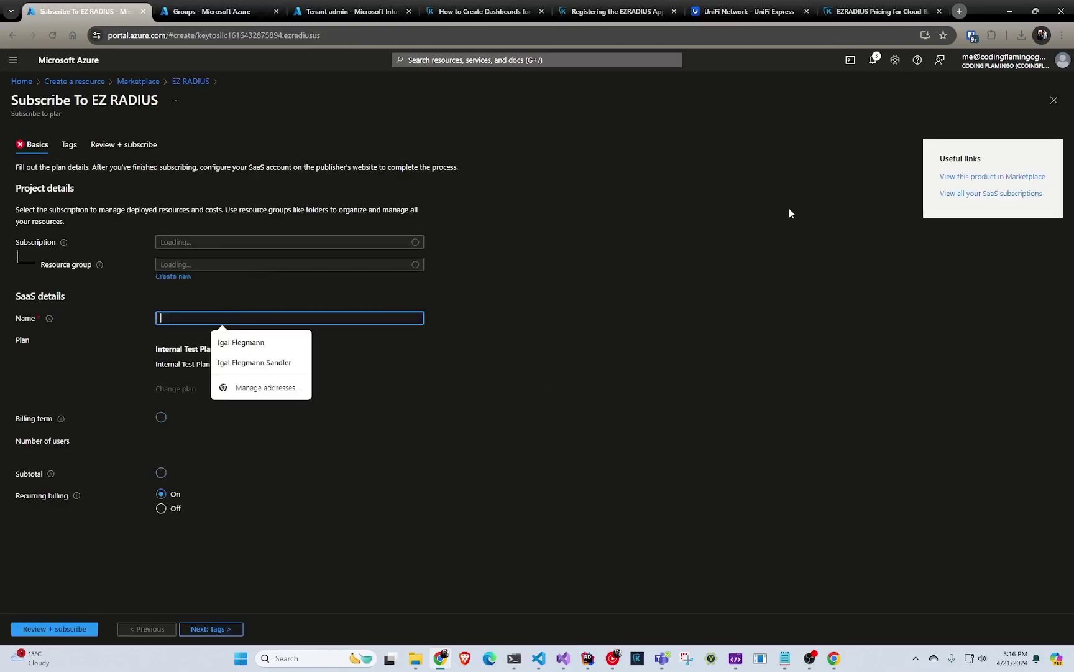
text(cloud-pki-radius)
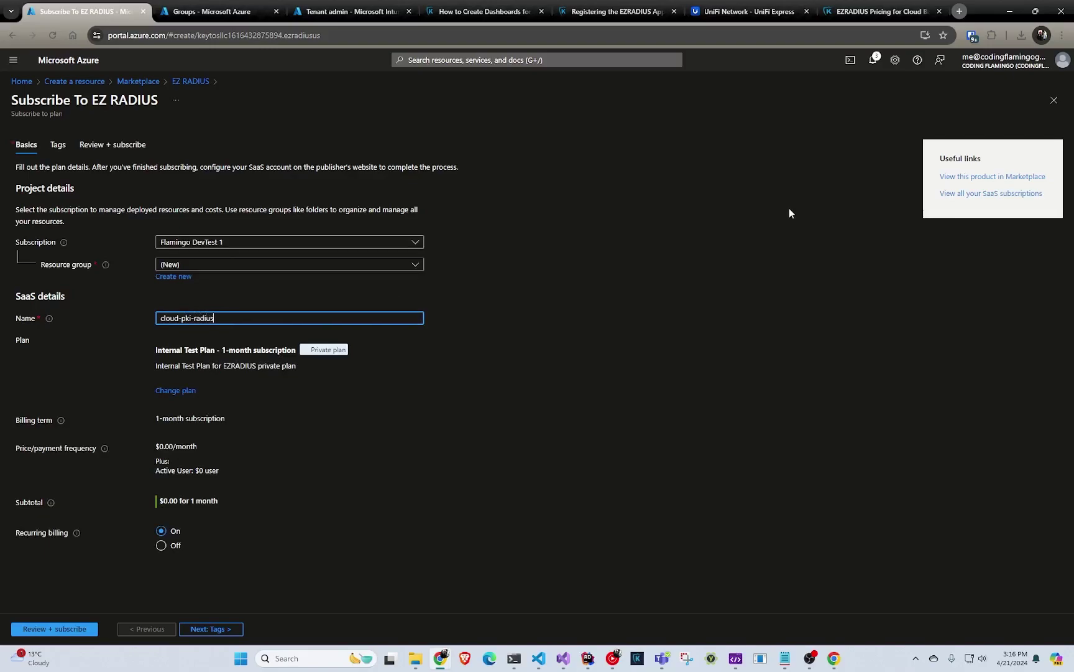
- Choose the EZCA resource group, then review and confirm the subscription
click(205, 265)
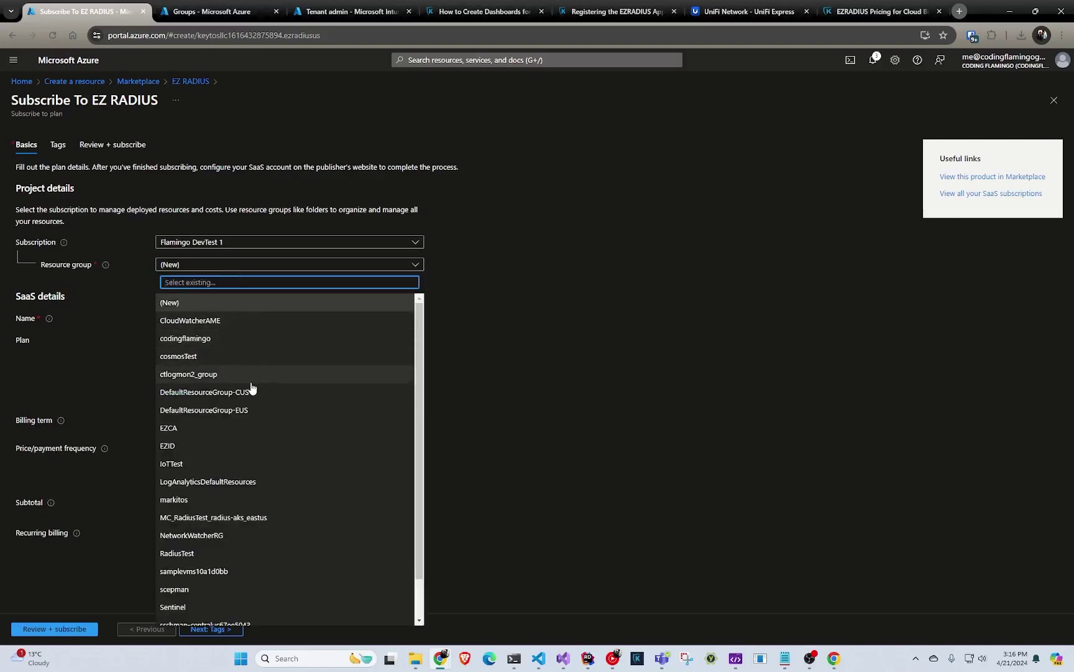
scroll(214, 389, down, 1)
click(214, 384)
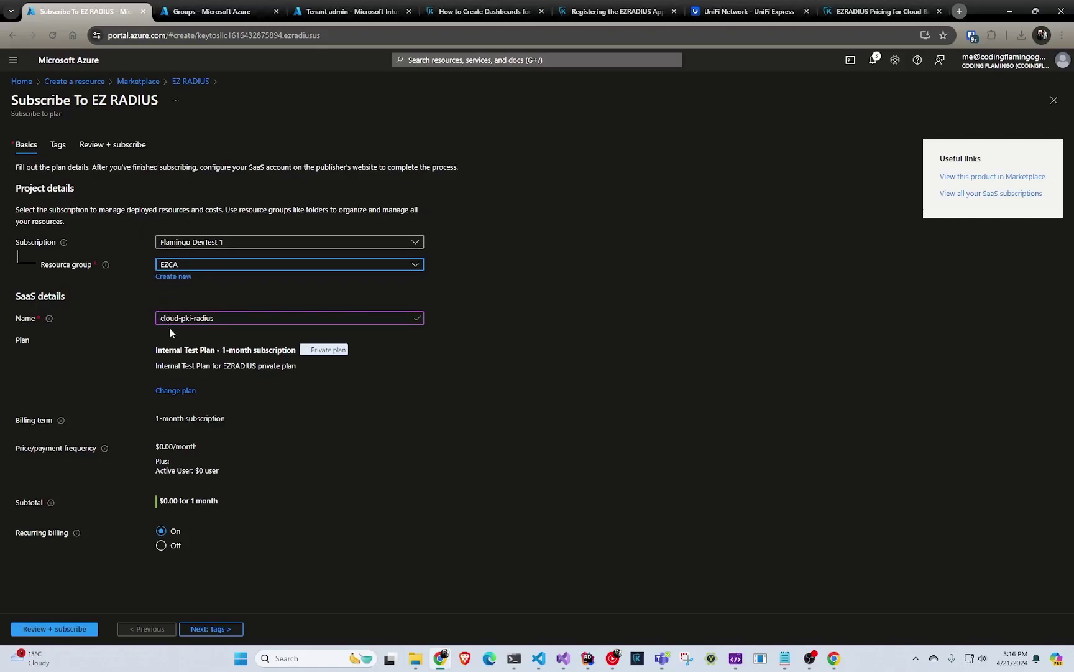
click(45, 627)
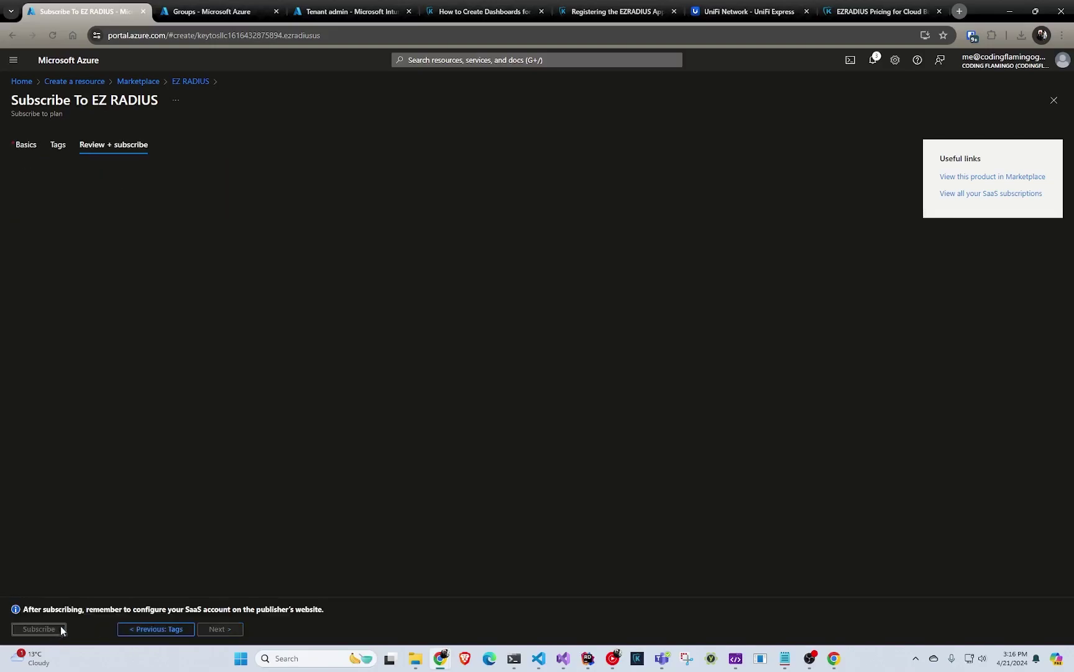
click(52, 630)
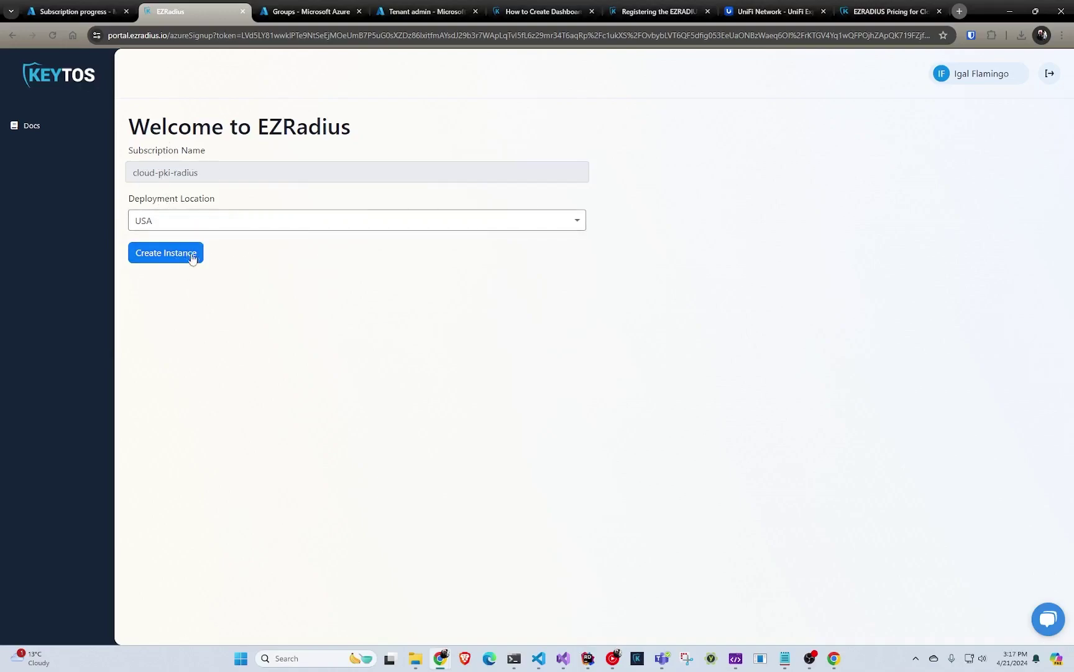
- Create the cloud-pki-radius instance in the USA deployment location
click(152, 258)
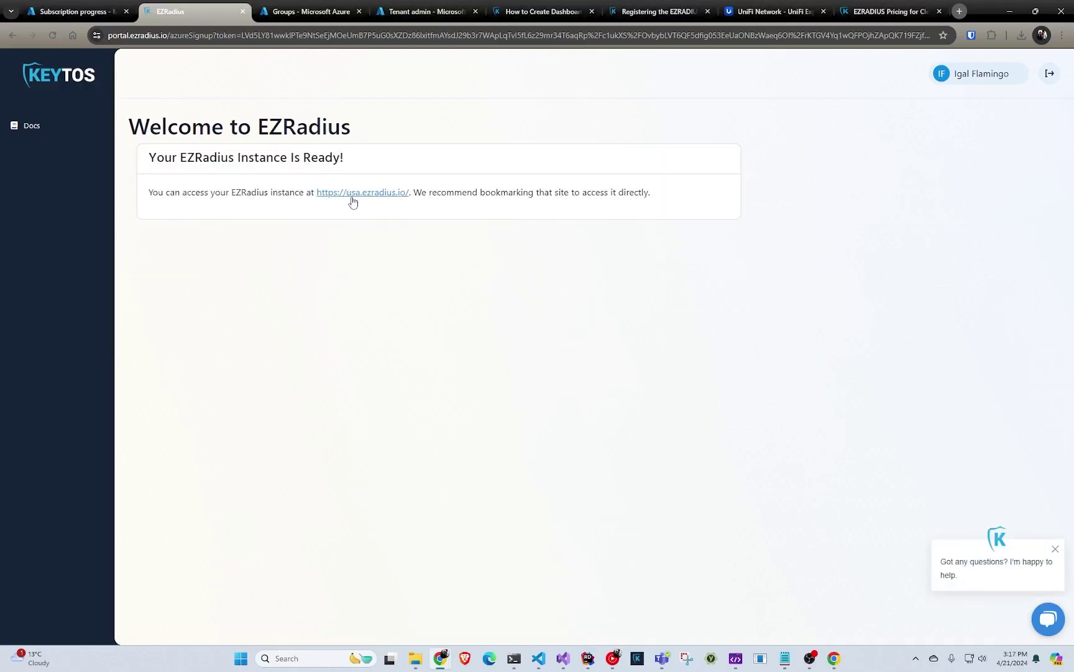
- Open usa.ezradius.io, sign in with the Microsoft account, and view the authentication charts
middle_click(360, 193)
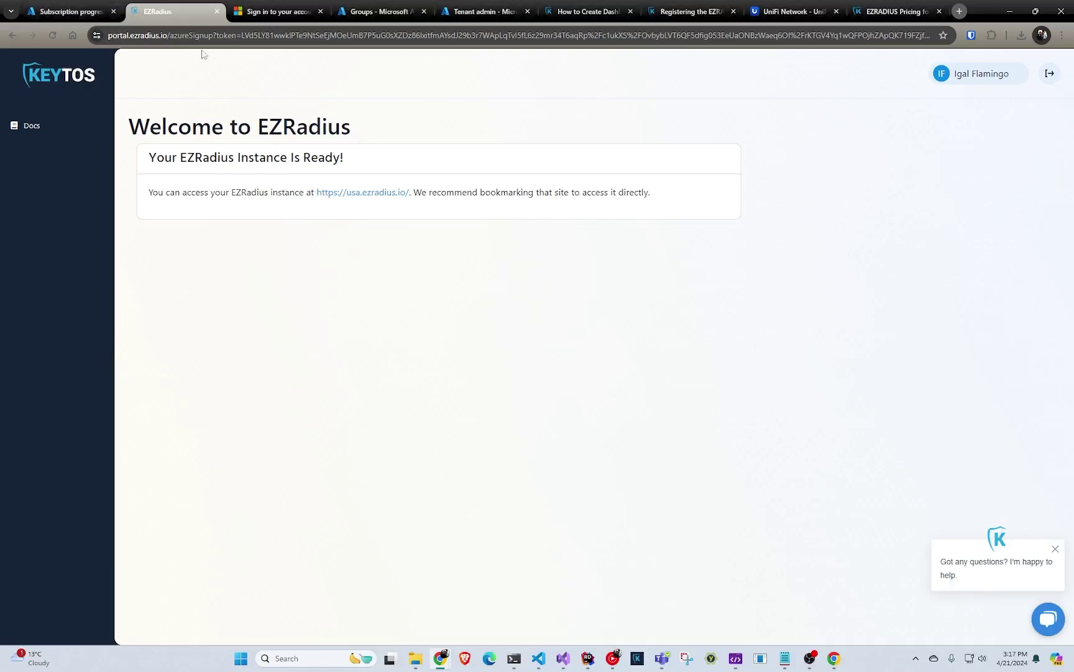
click(252, 12)
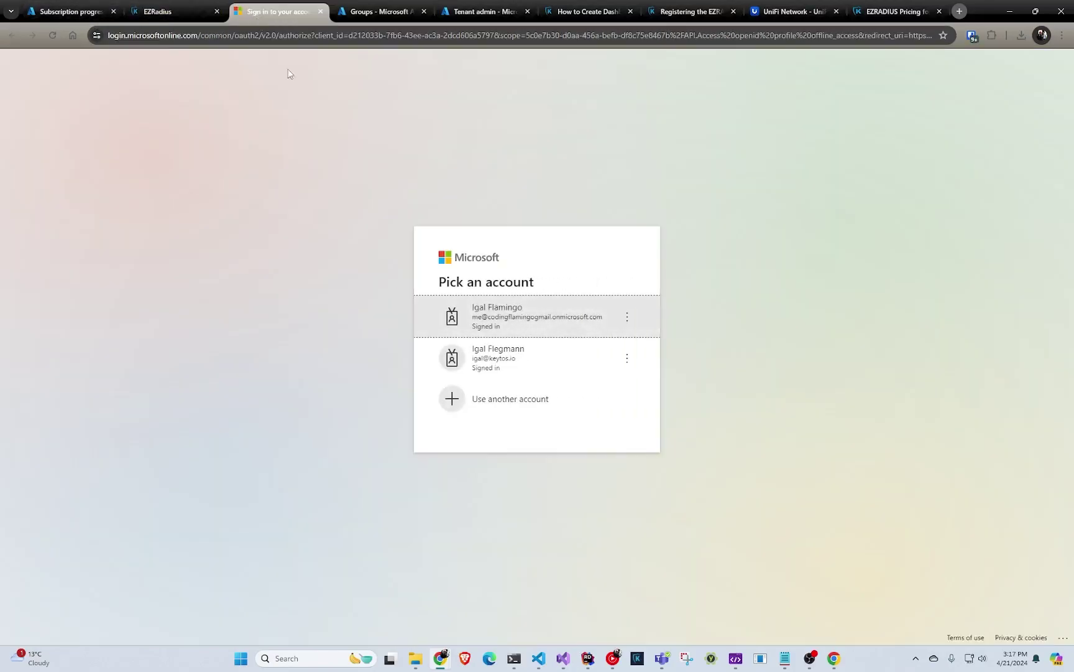
click(503, 308)
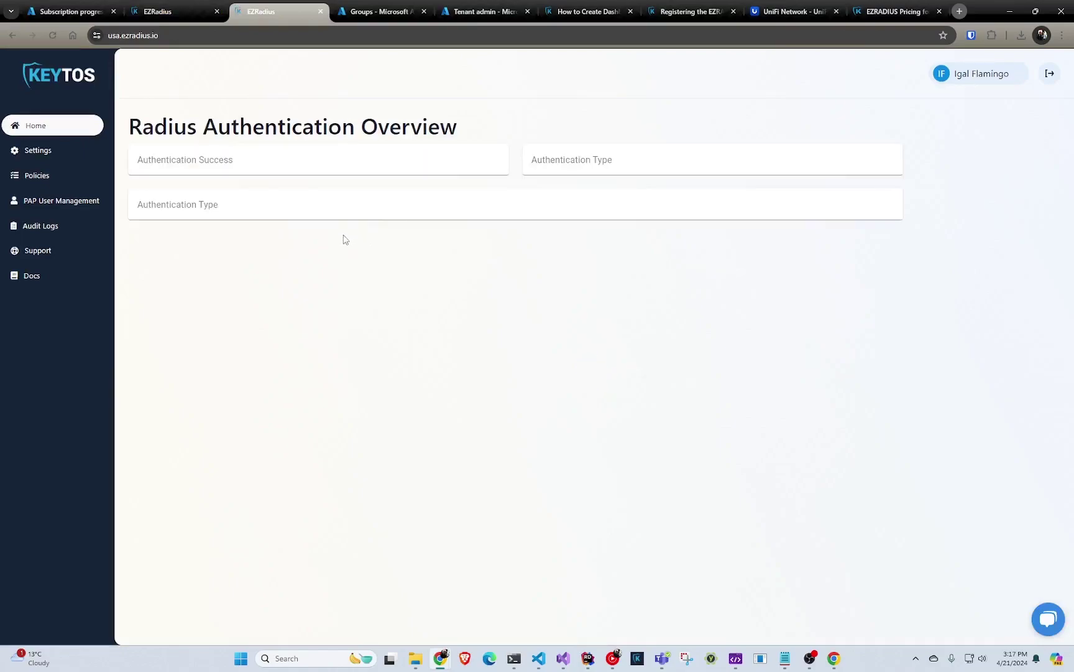
scroll(351, 268, down, 3)
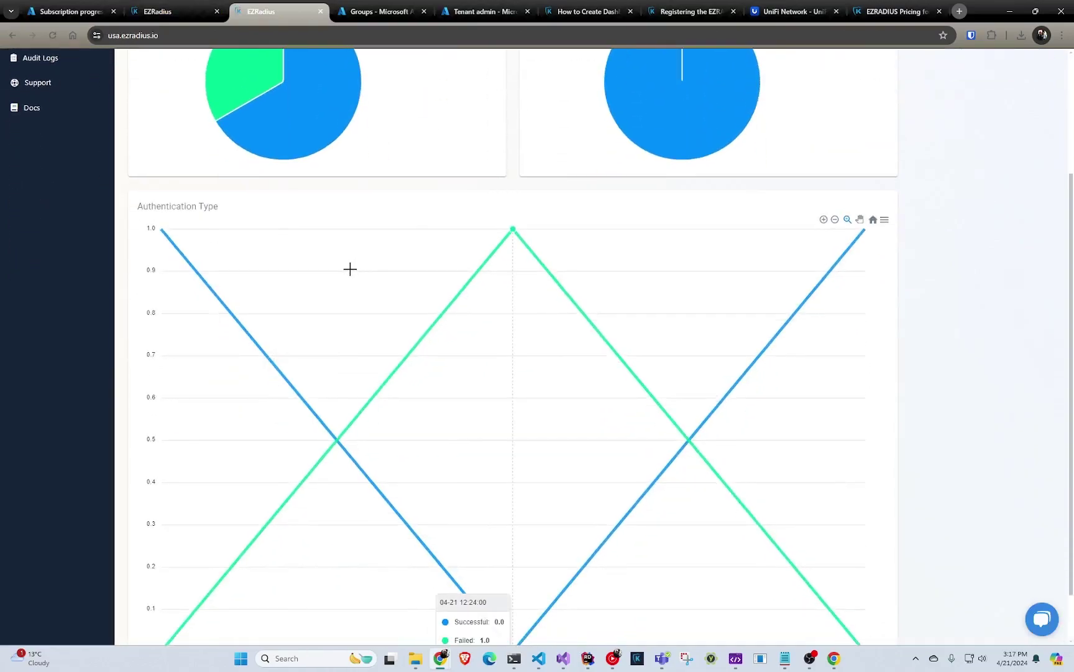
- Open the instance Settings and review the cloud-pki-radius subscription details
scroll(348, 276, up, 2)
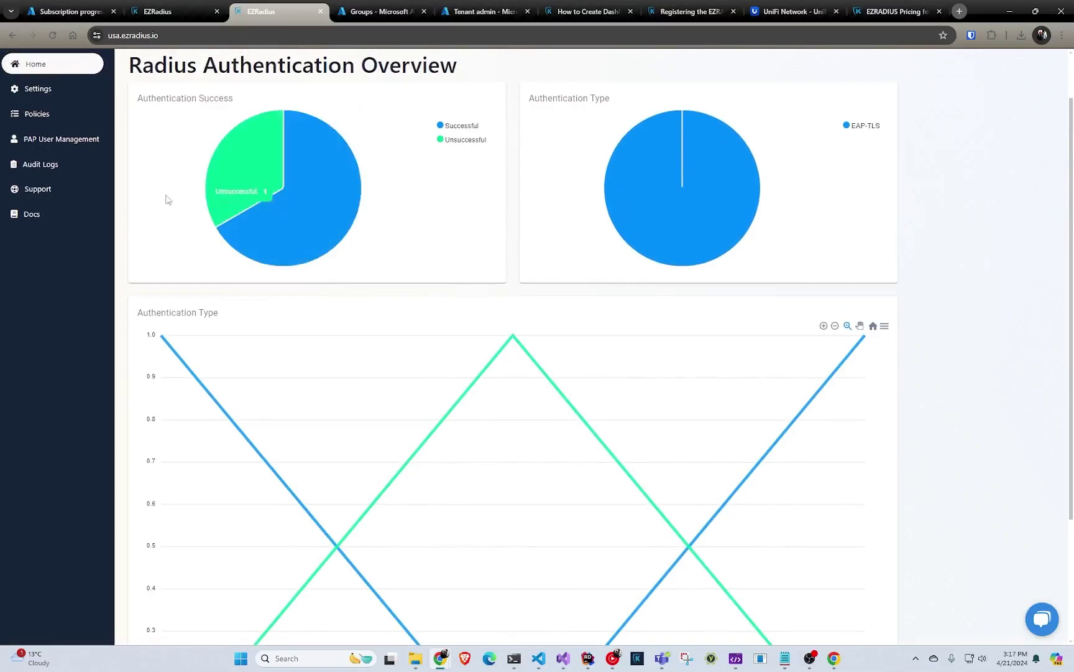
click(75, 92)
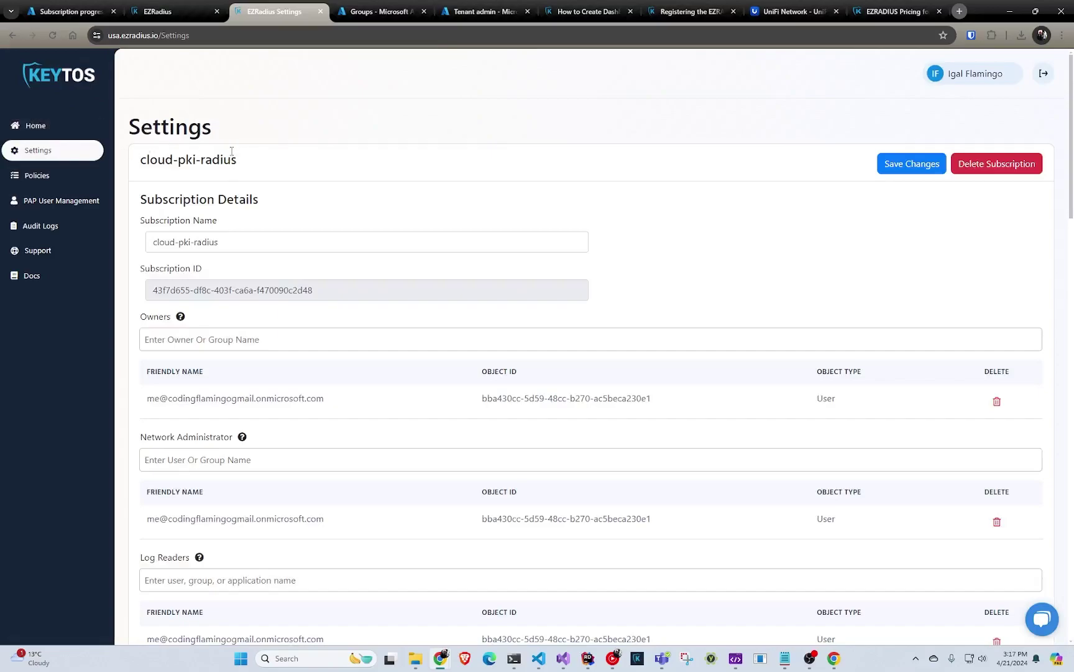
drag(139, 160, 244, 182)
scroll(243, 190, down, 2)
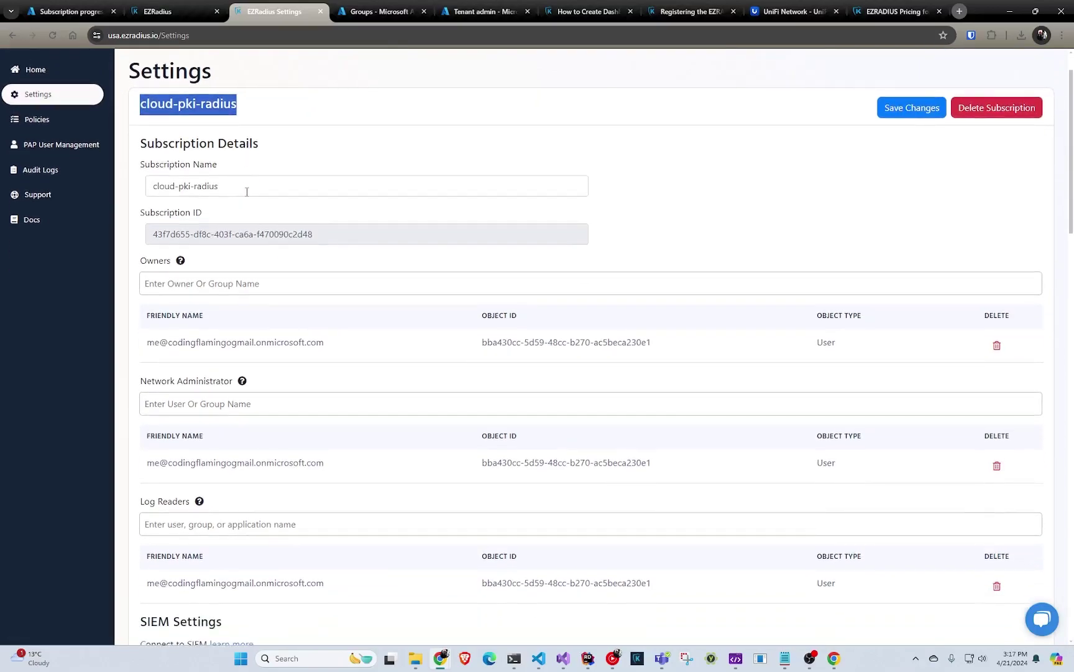
scroll(257, 211, down, 1)
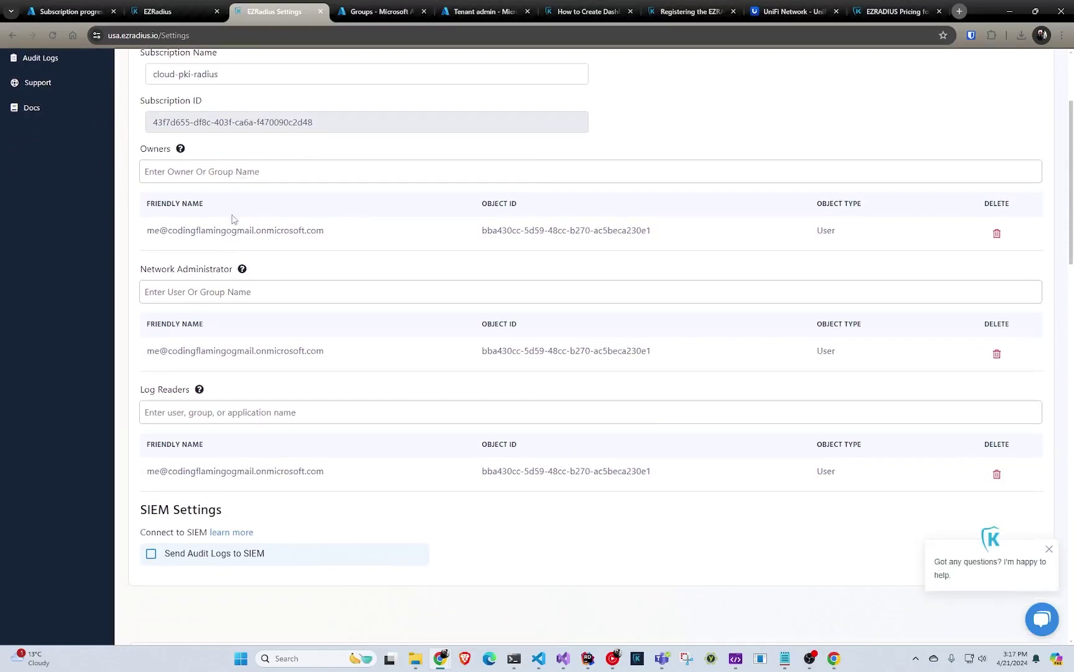
- Add the PKI Admins group as a subscription owner by searching 'pki'
click(238, 174)
text(pki)
click(264, 195)
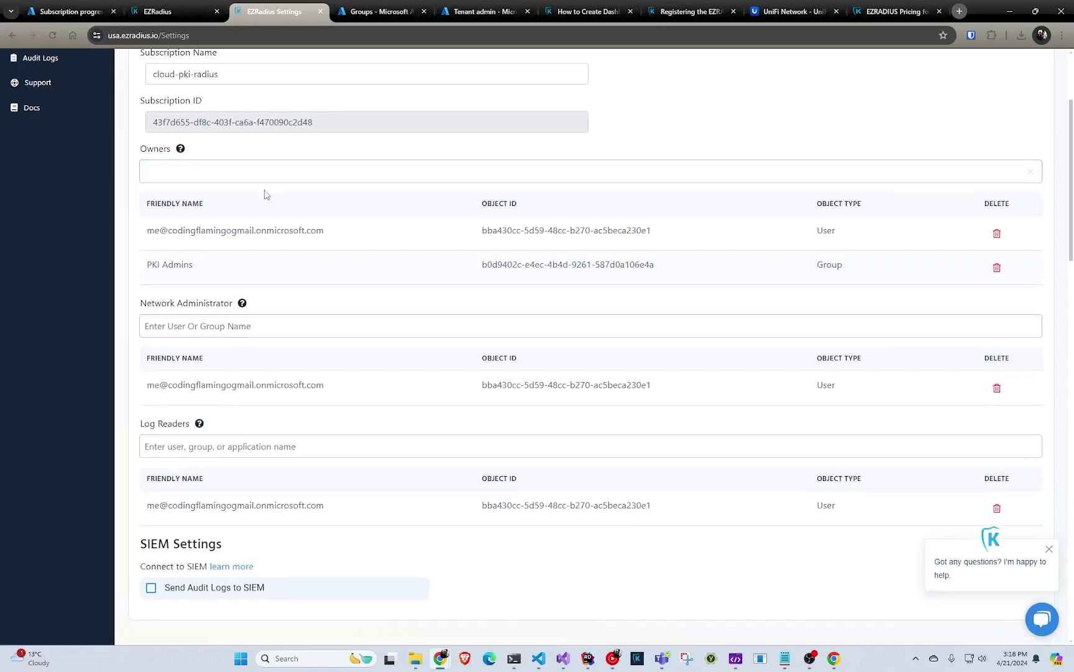
scroll(276, 216, down, 1)
scroll(276, 215, up, 1)
scroll(251, 345, down, 2)
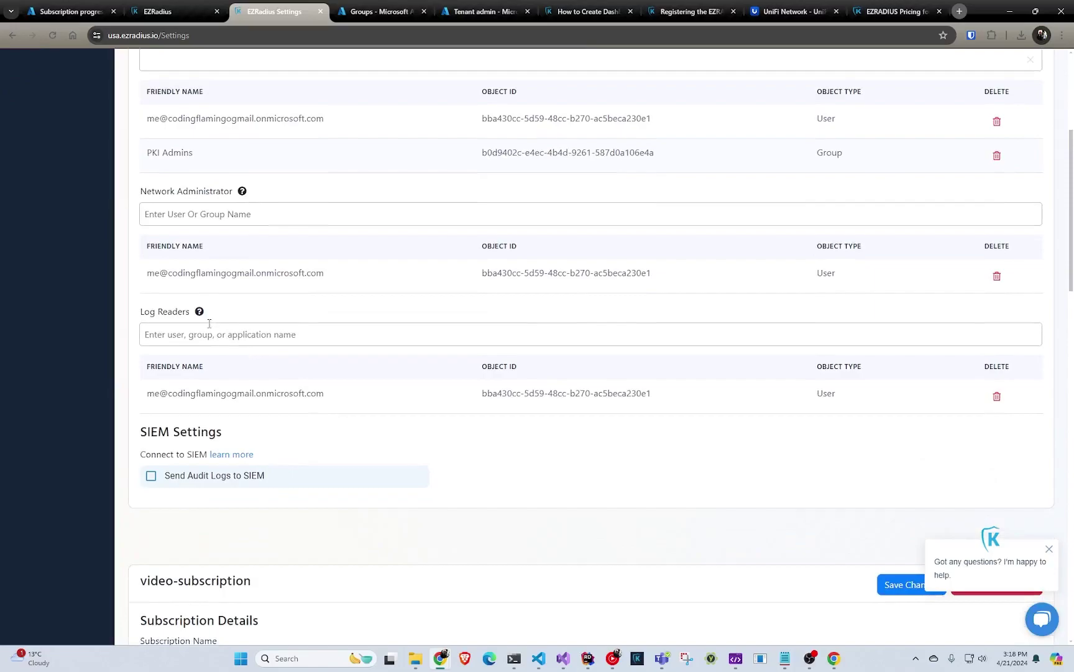
scroll(217, 345, up, 5)
scroll(221, 349, down, 6)
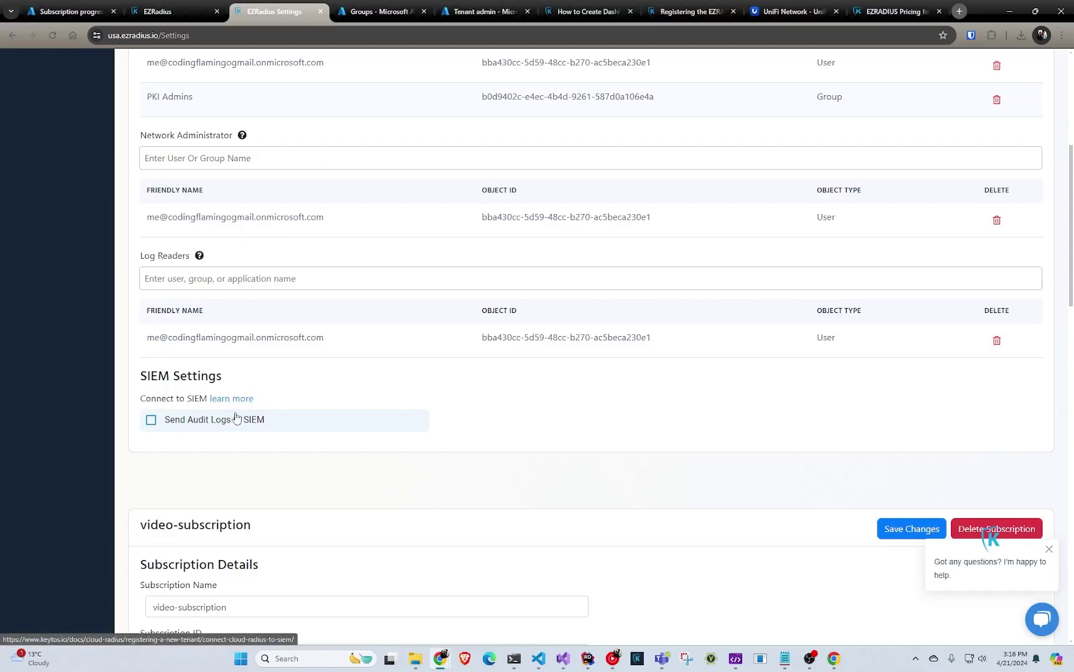
- Enable Send Audit Logs to SIEM with Sentinel and autofill the Workspace ID
click(237, 421)
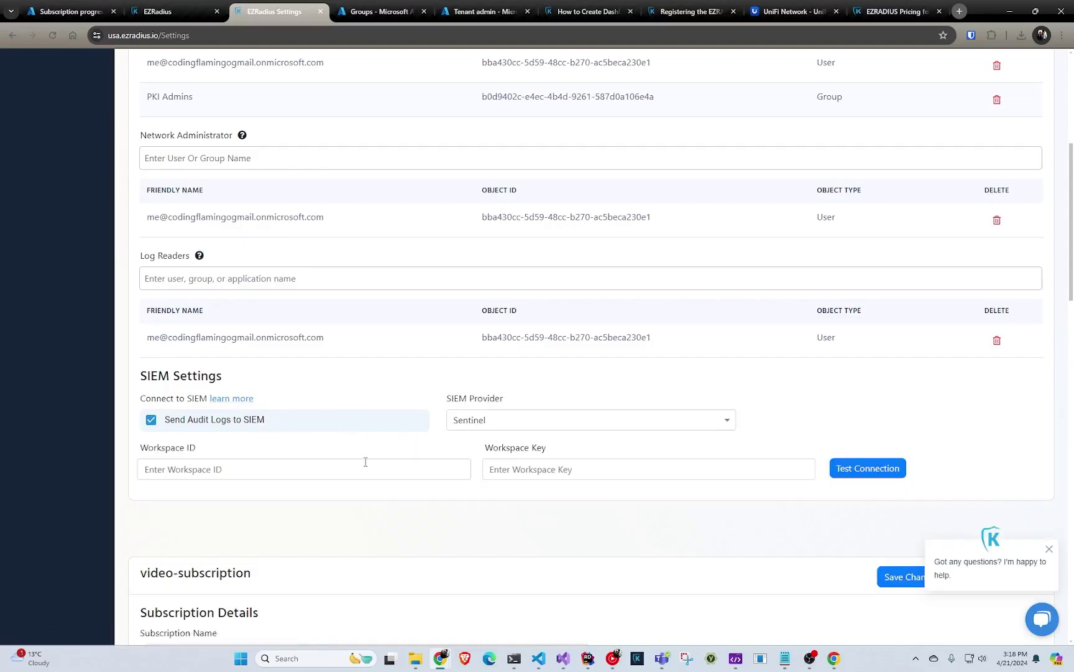
click(309, 469)
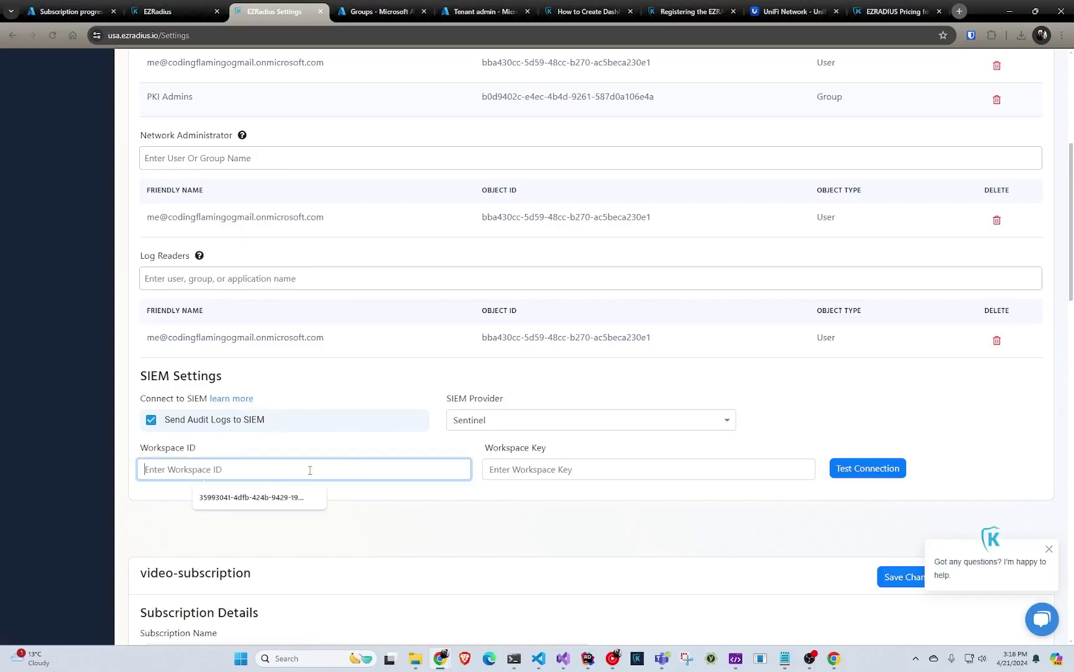
click(278, 497)
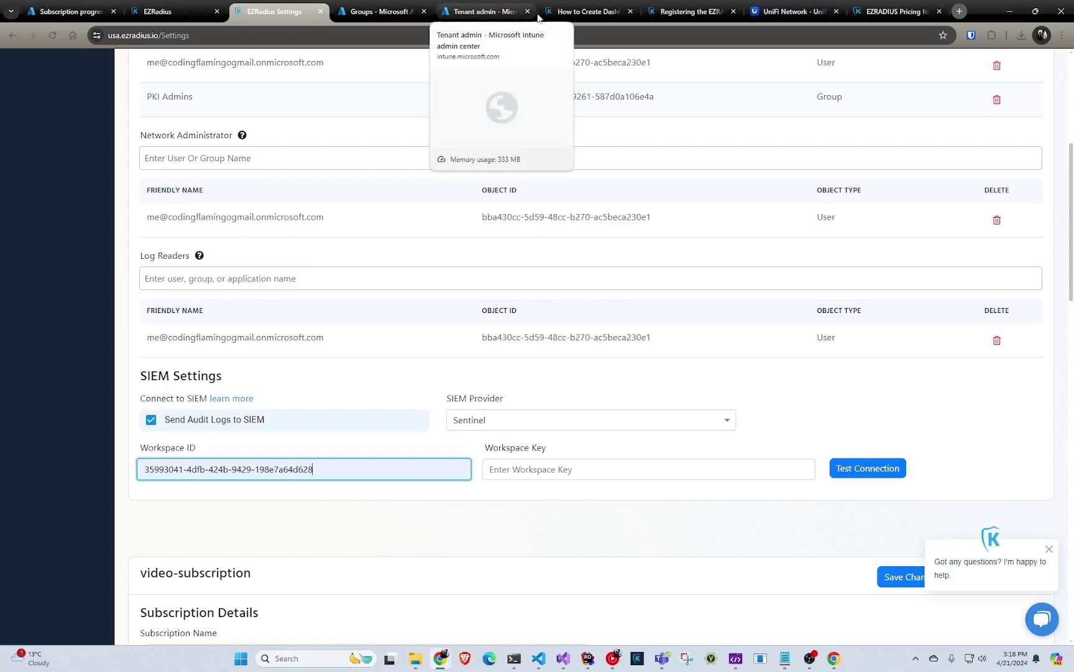
- Read through the 'How to Create Dashboards' guide, then return to the EZRadius tab
click(585, 11)
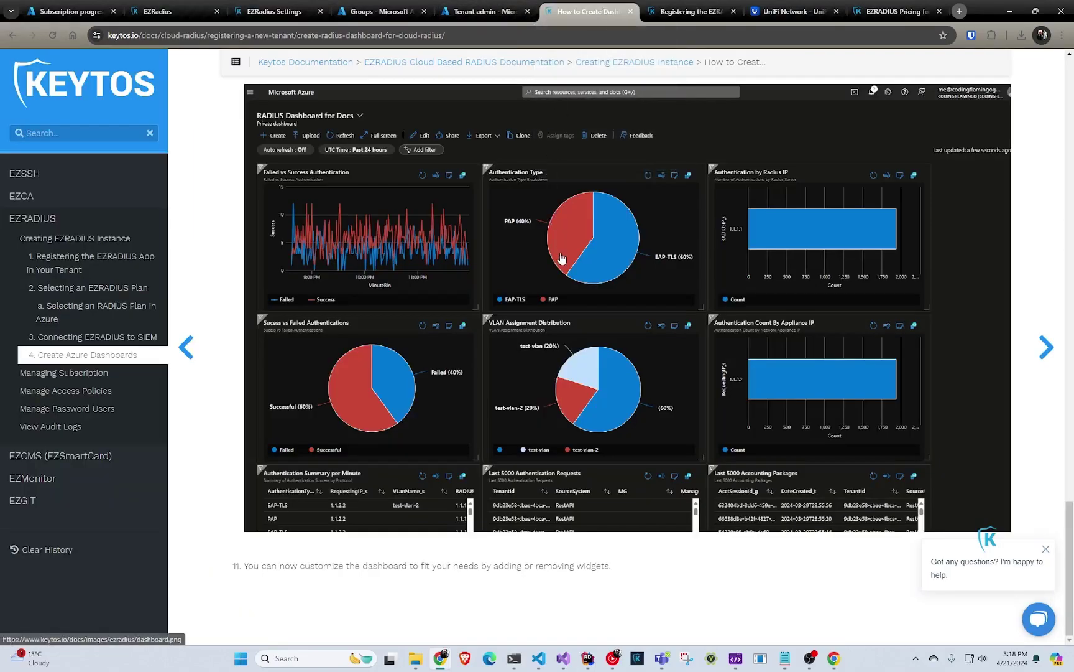
scroll(558, 259, up, 20)
scroll(559, 254, down, 15)
scroll(559, 254, up, 13)
scroll(559, 259, down, 5)
scroll(559, 259, down, 9)
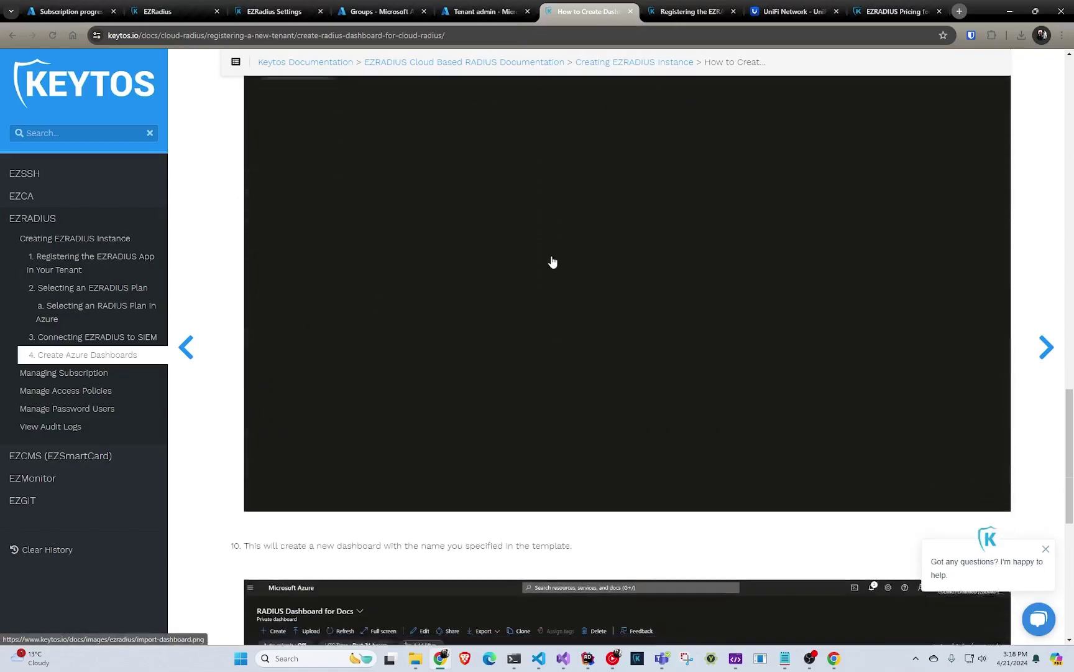
scroll(550, 265, down, 2)
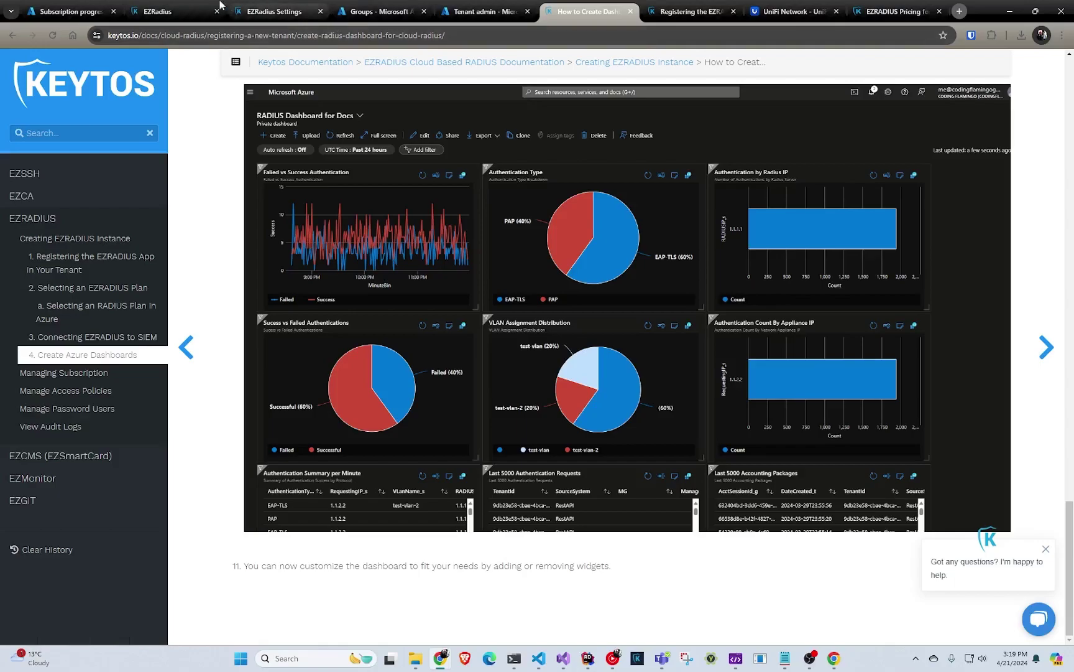
click(201, 12)
- Close the leftover welcome page and go to the RADIUS policy setup
click(216, 11)
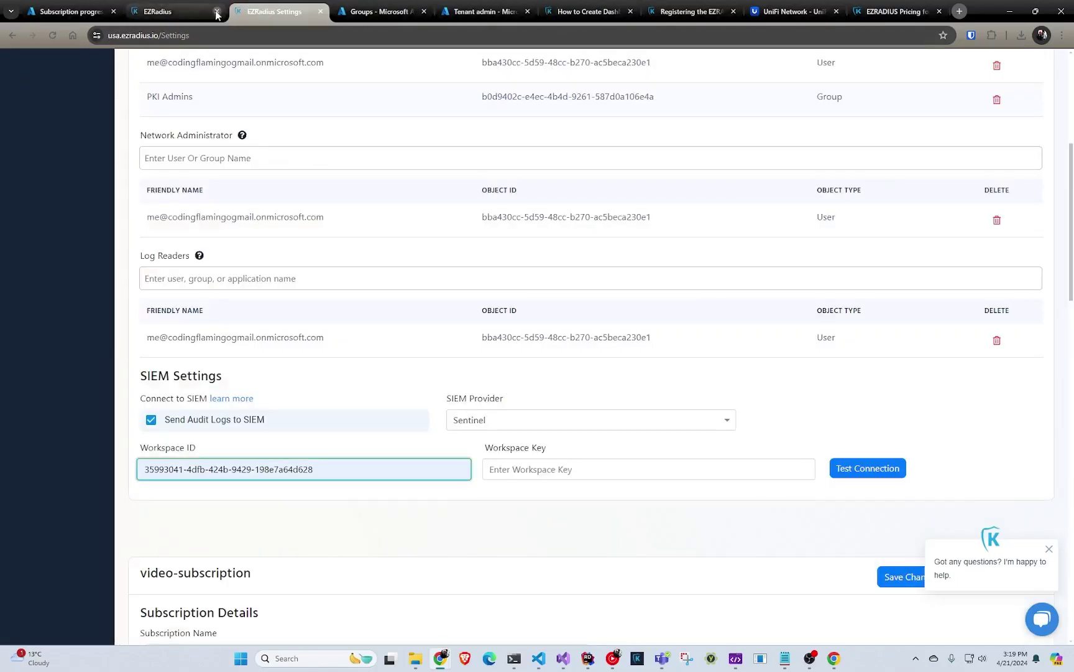
scroll(331, 180, down, 4)
scroll(331, 180, up, 10)
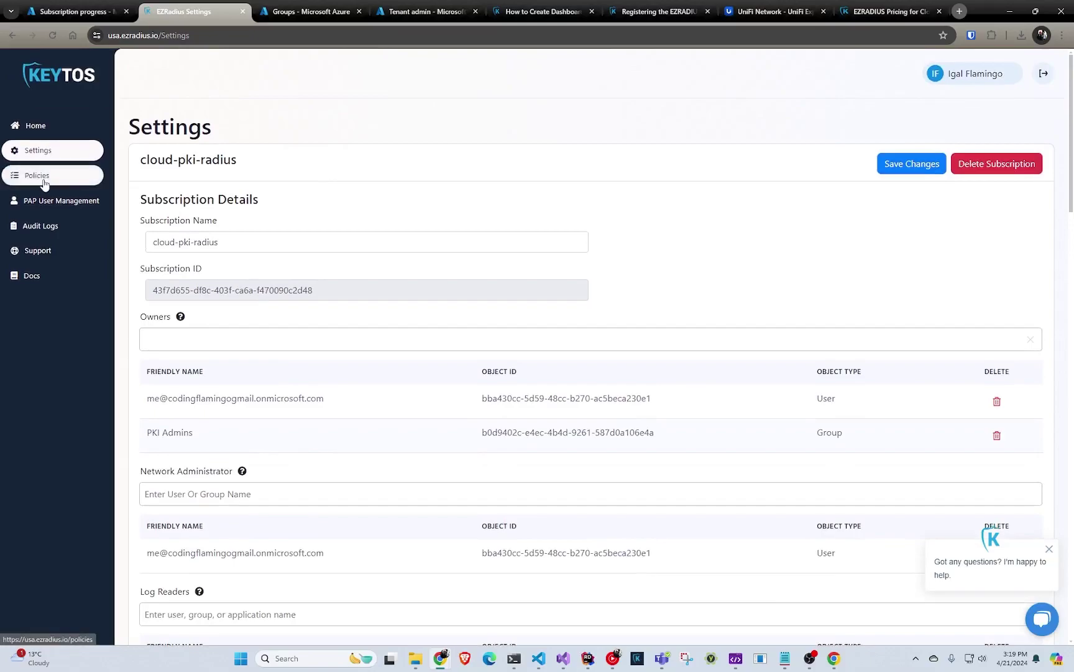
click(45, 180)
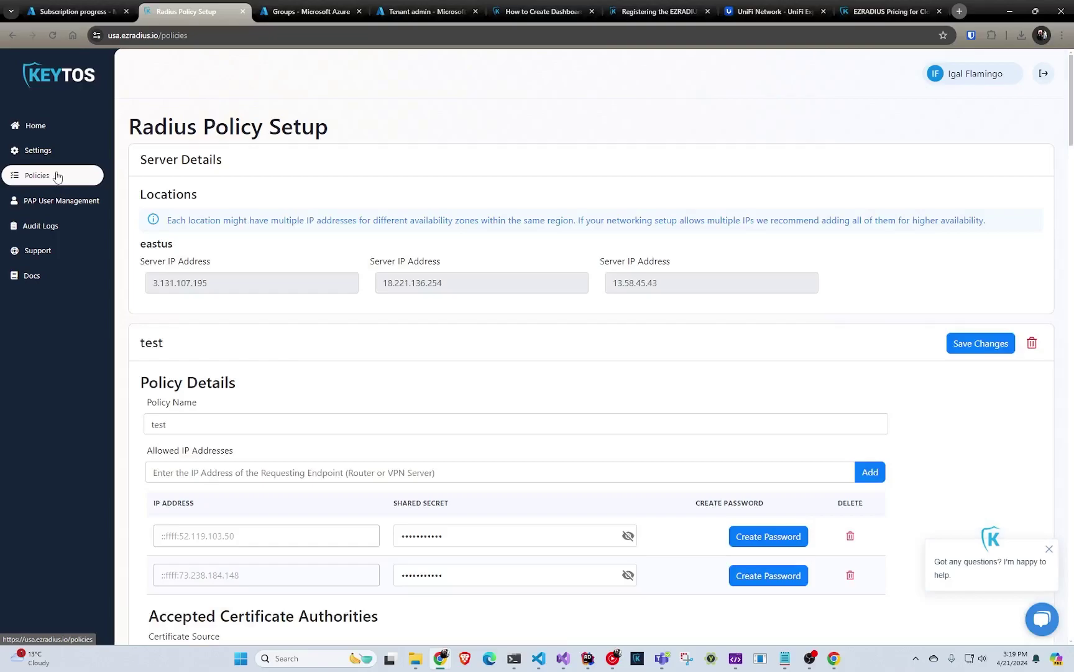
scroll(351, 283, down, 18)
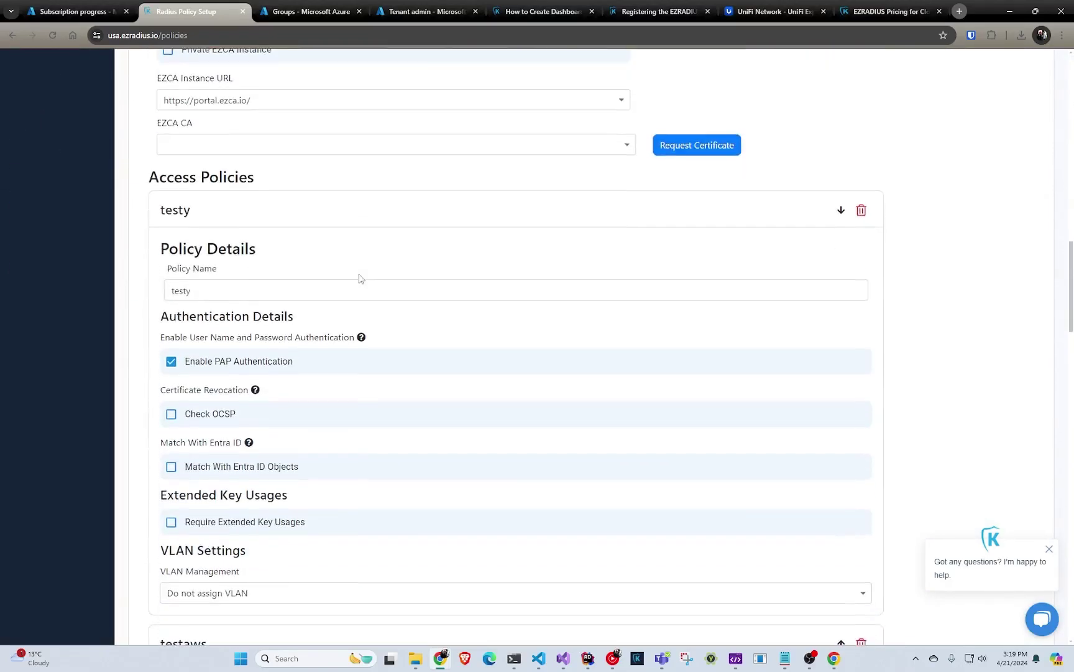
scroll(359, 278, down, 15)
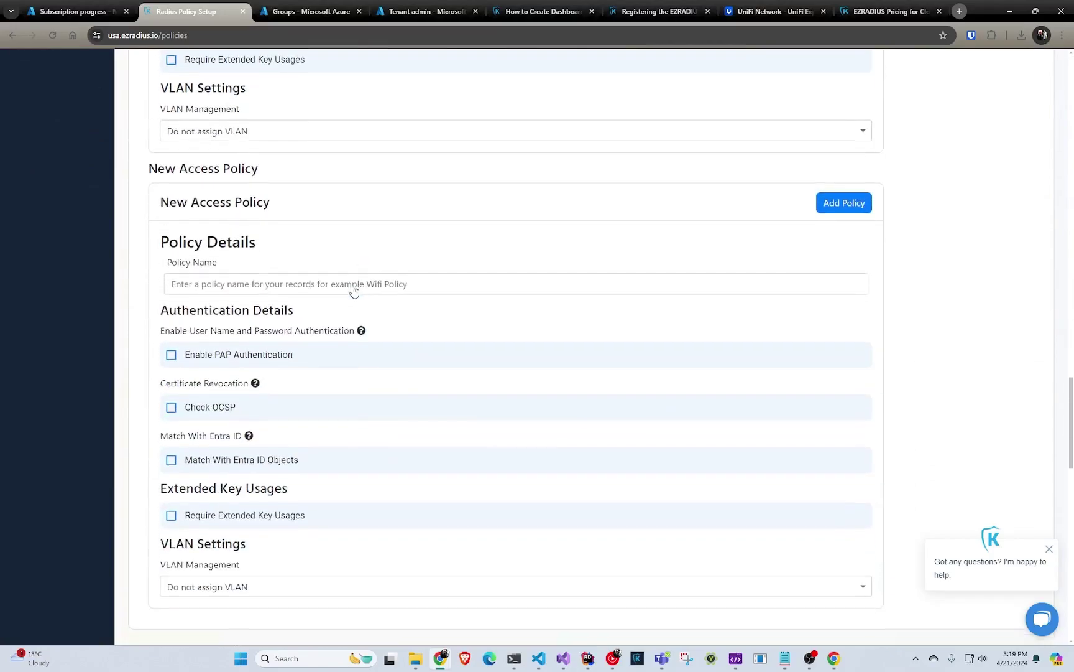
scroll(354, 290, down, 6)
scroll(339, 292, down, 1)
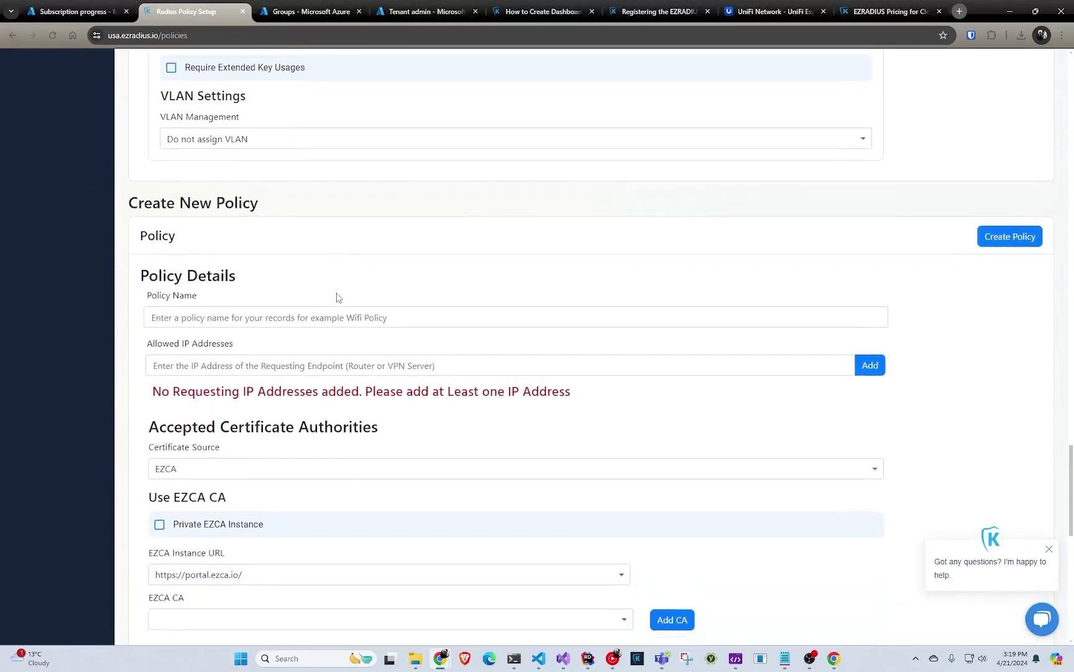
- Name the new RADIUS policy 'intune PKI'
click(324, 314)
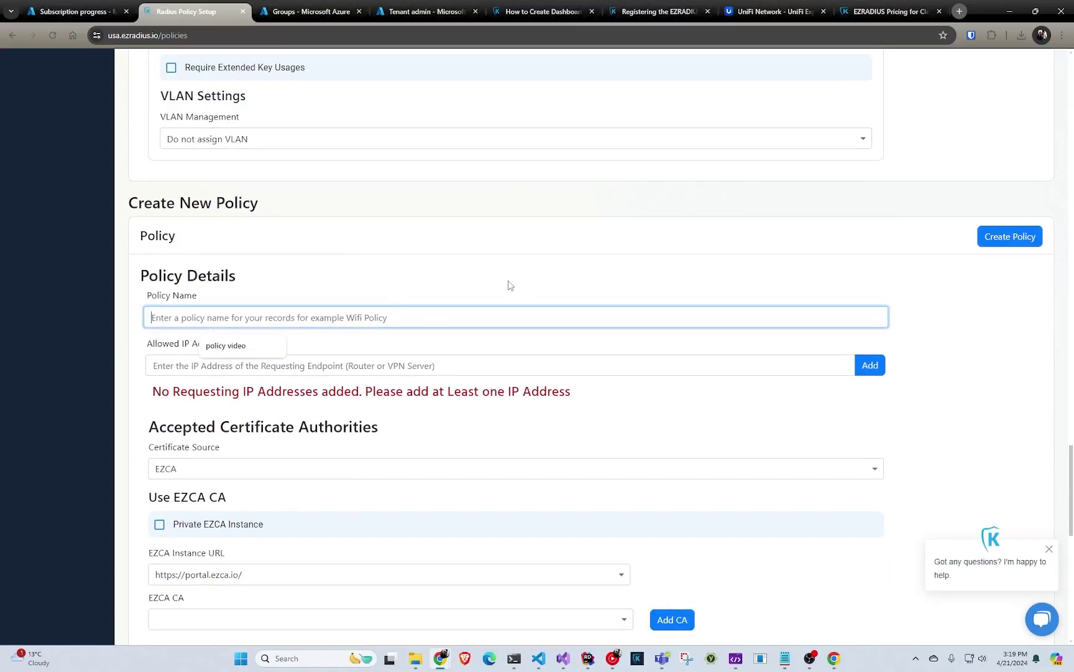
text(int)
text(une)
key(BackSpace)
text(ne PKI)
- Add 12.12.12.12 as an allowed requesting IP address
scroll(491, 305, down, 2)
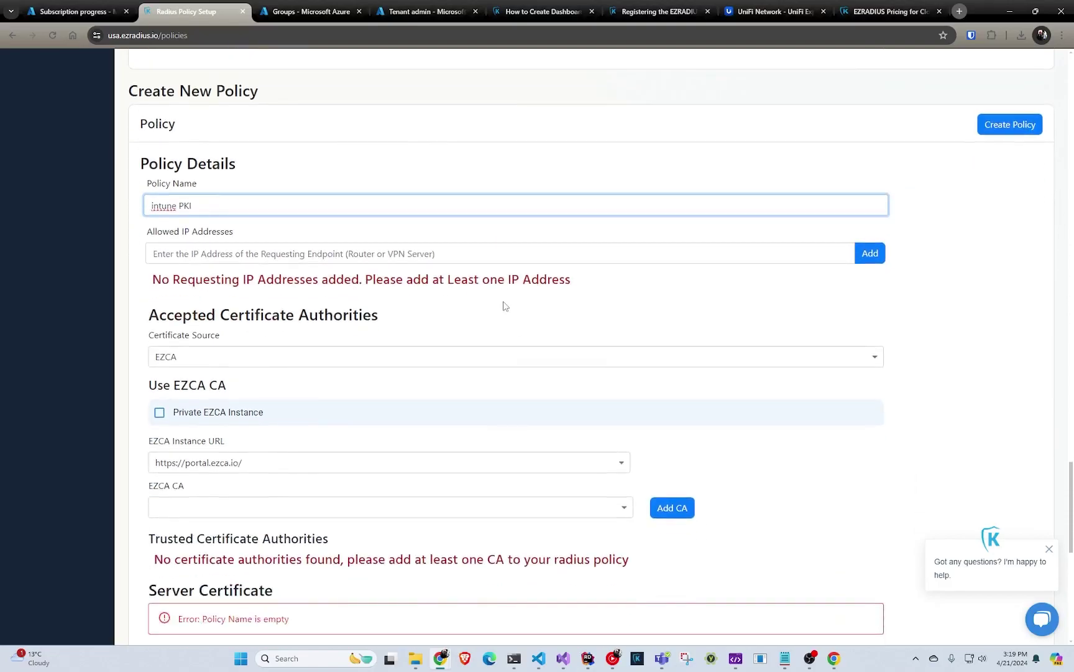
click(507, 253)
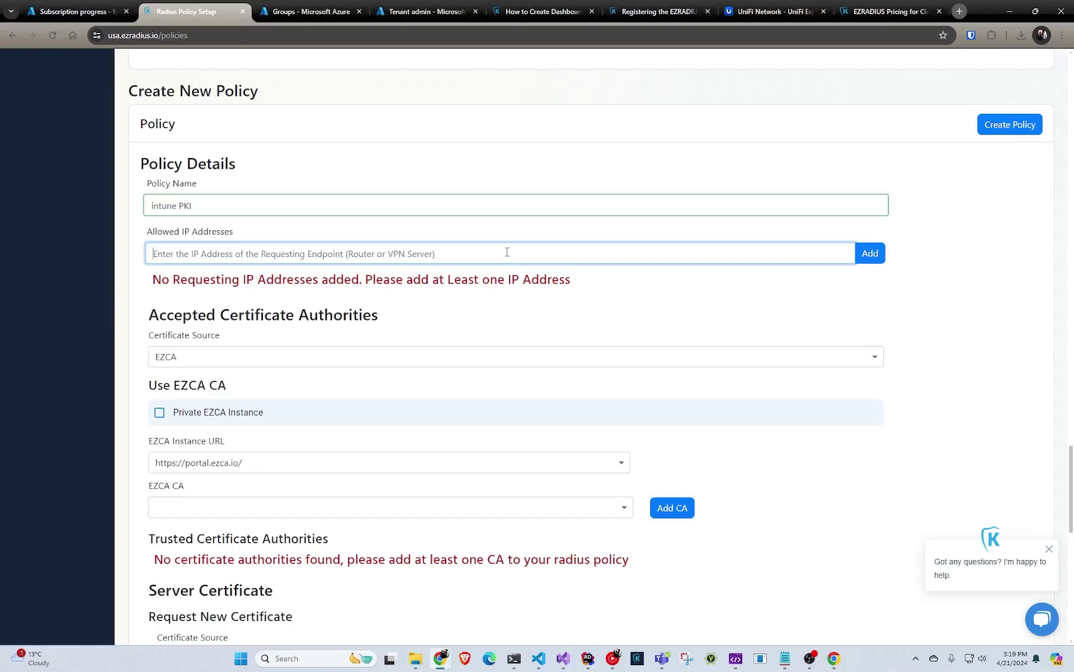
text(12.12.12.12)
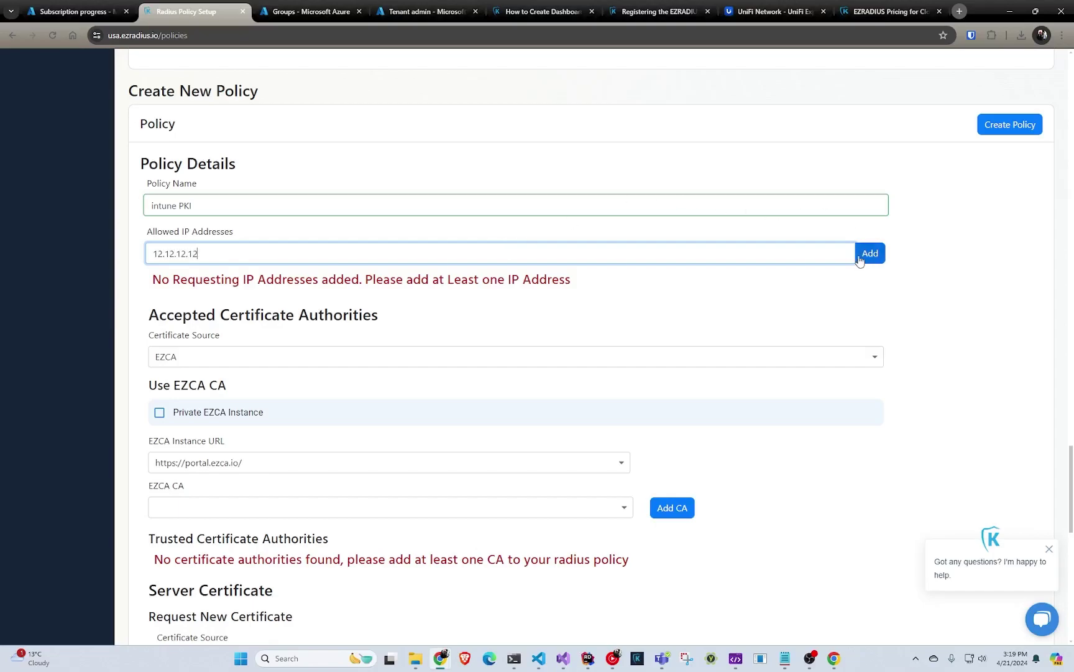
click(870, 253)
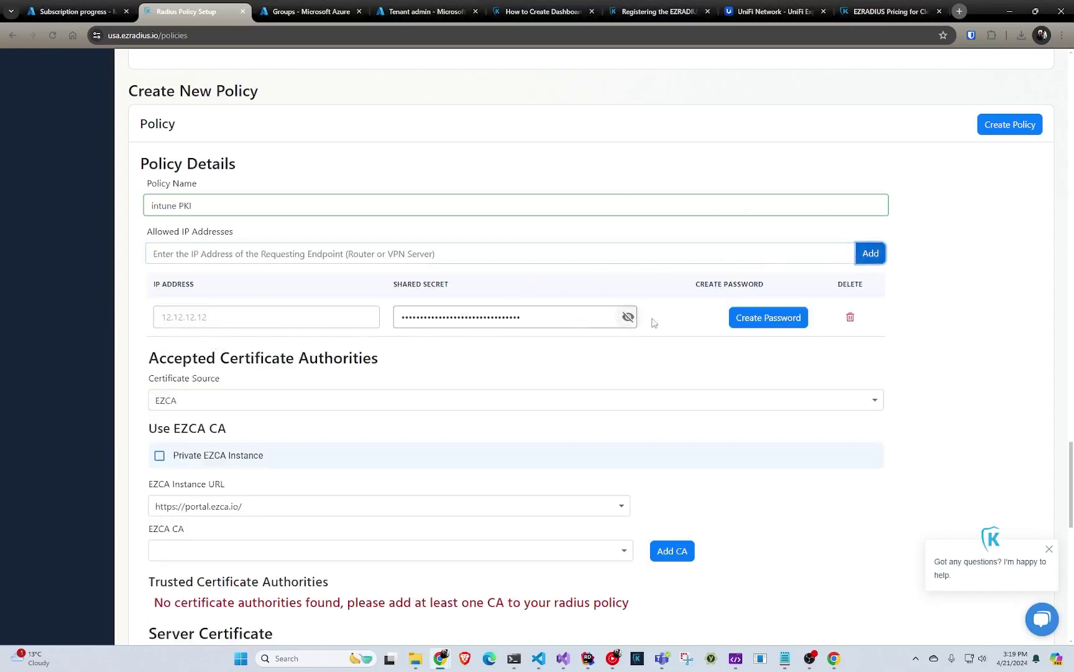
- Replace the generated shared secret for that IP with a custom secret
click(628, 317)
drag(576, 319, 283, 327)
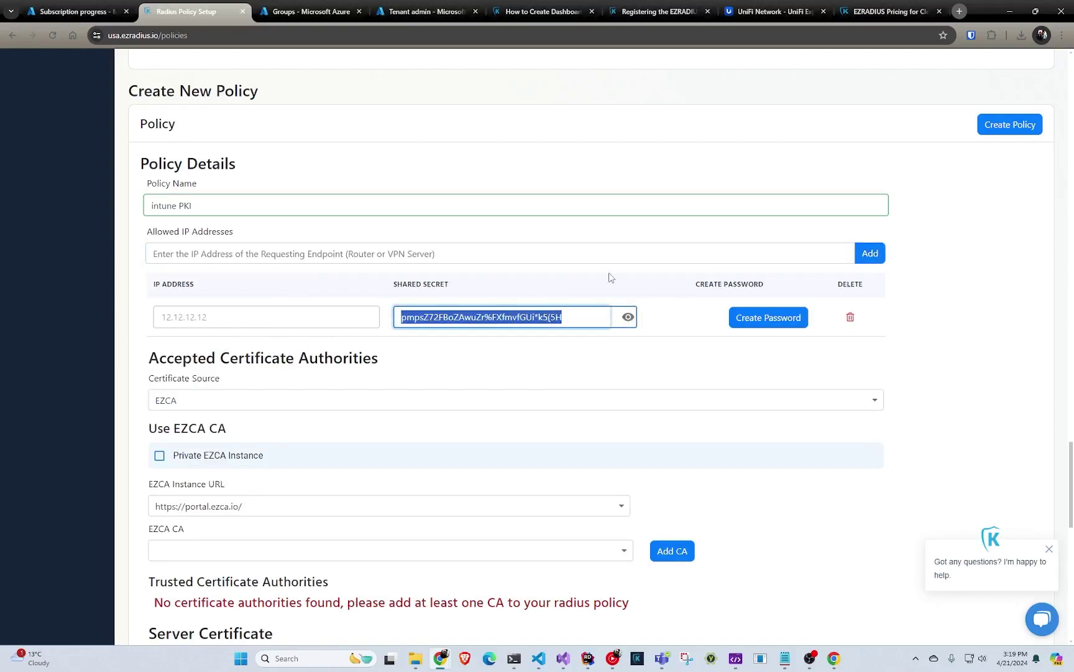
text(p)
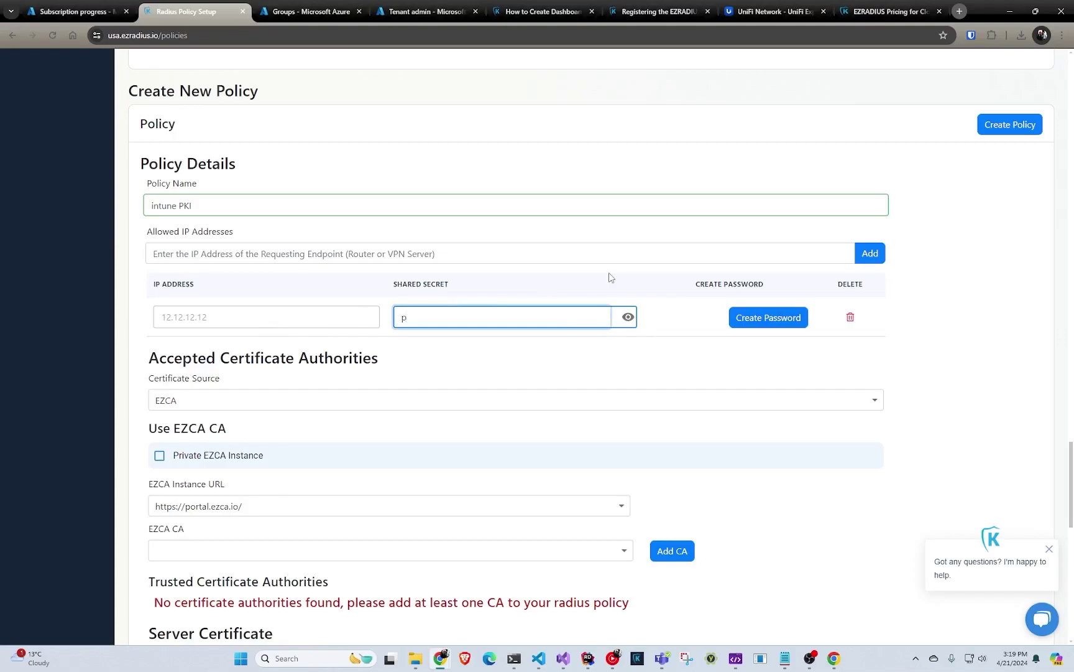
text(@assword)
scroll(559, 317, down, 2)
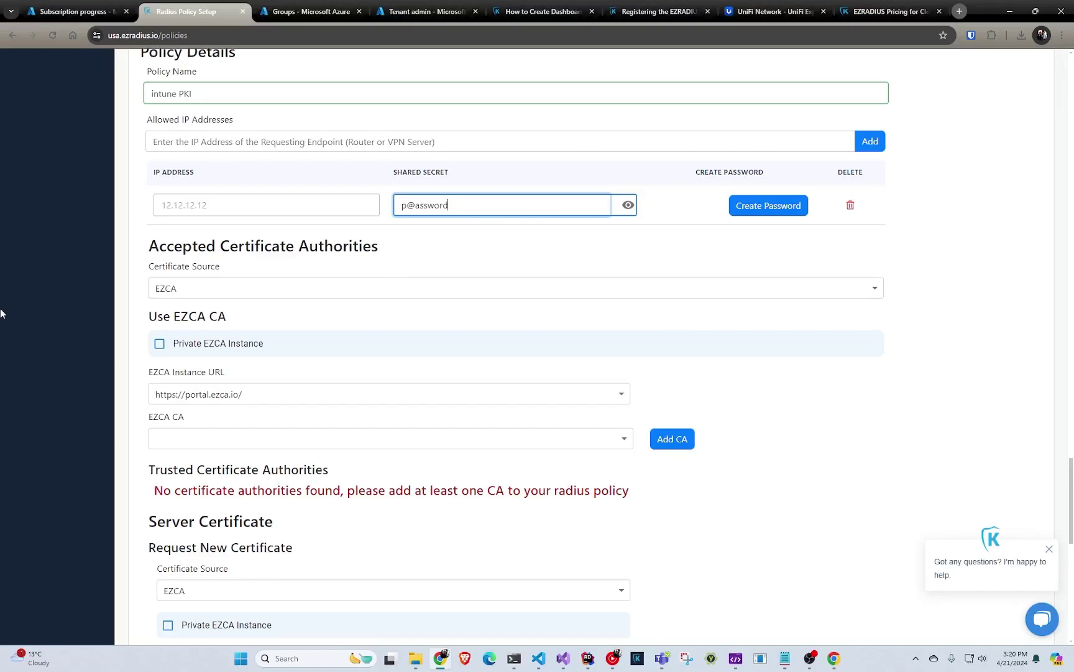
- Set the accepted certificate source to Local CA with Is Root CA ticked
click(225, 290)
click(240, 293)
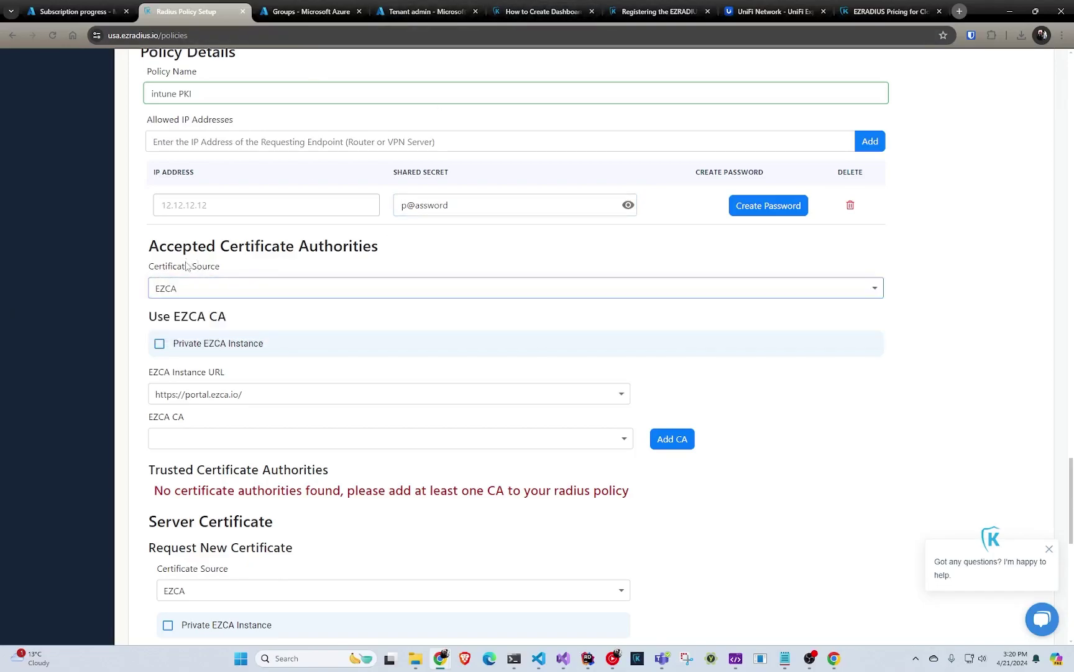
click(229, 287)
click(245, 321)
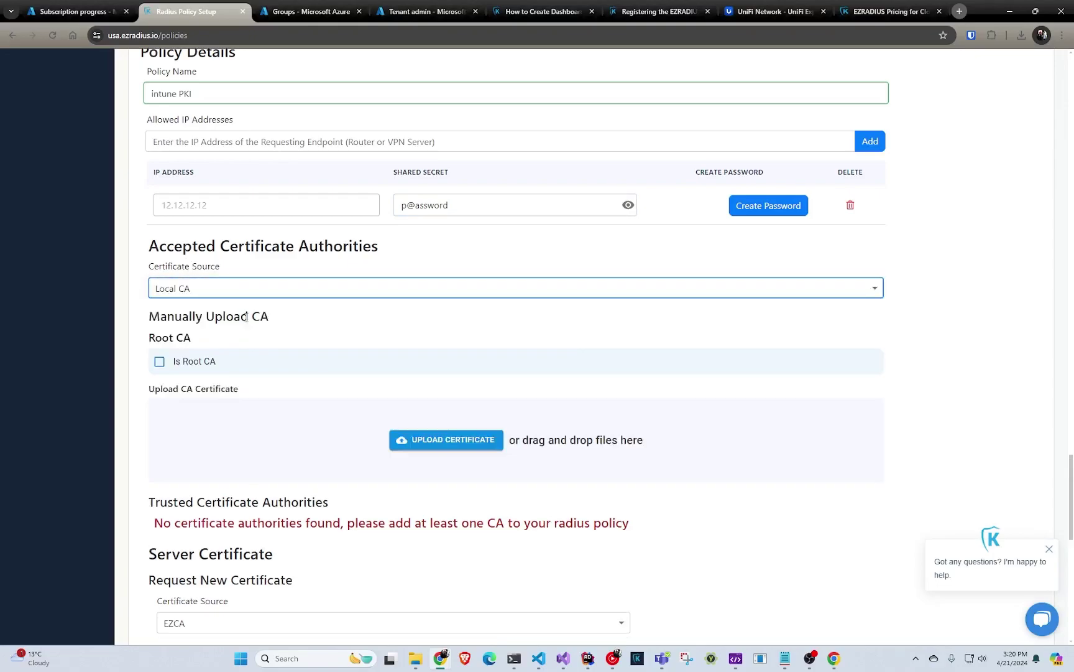
click(221, 365)
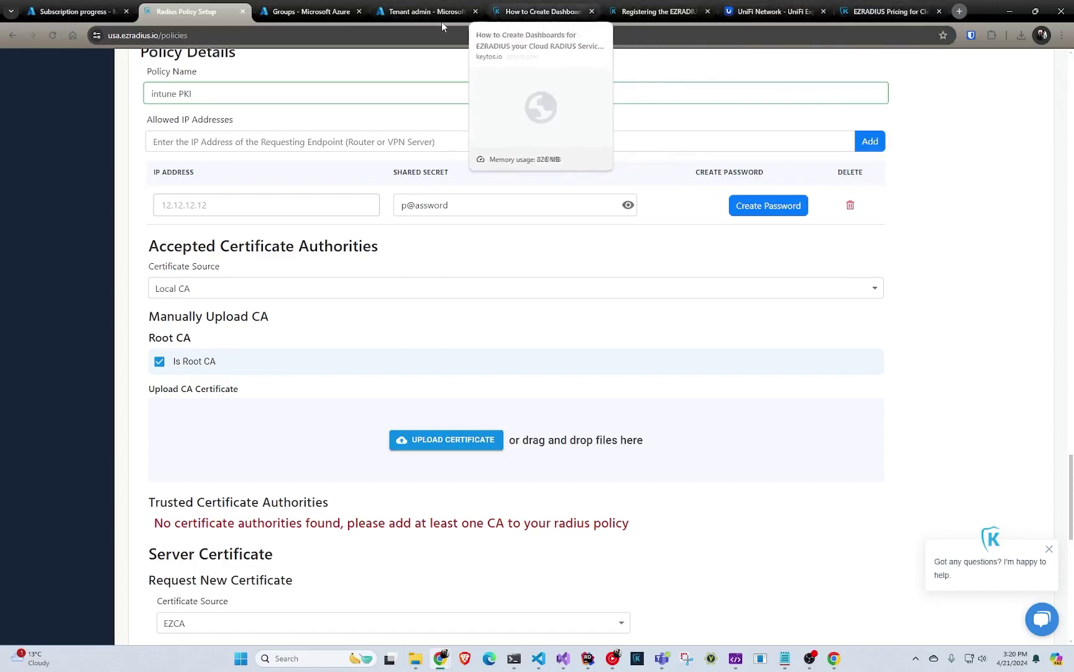
- Download and save the Root Test CA certificate from Intune Cloud PKI
click(408, 13)
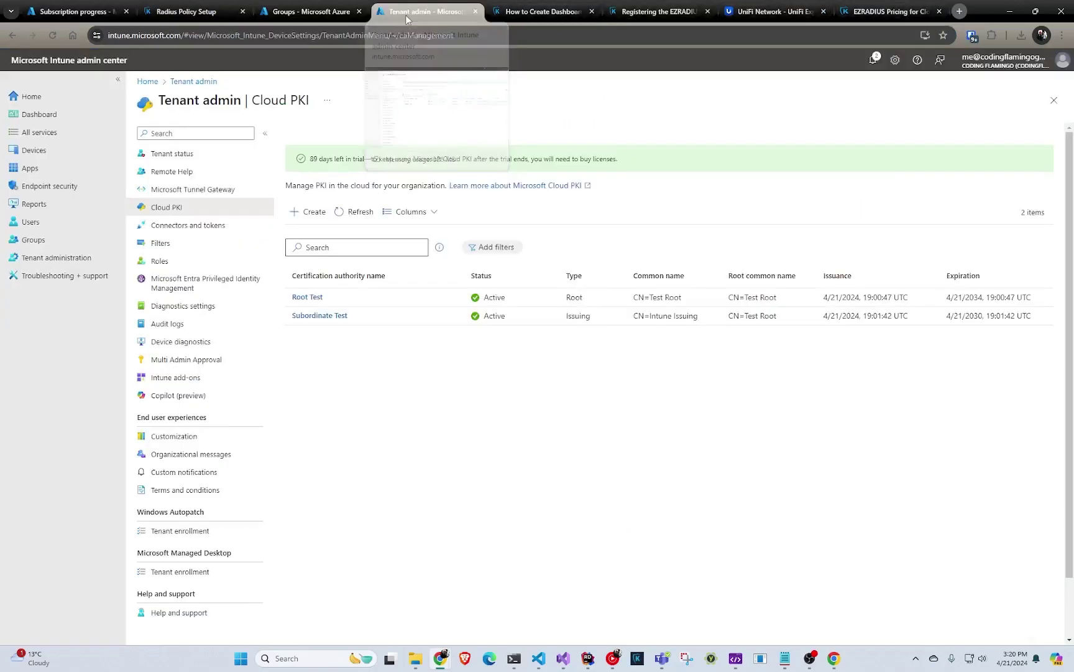
click(306, 298)
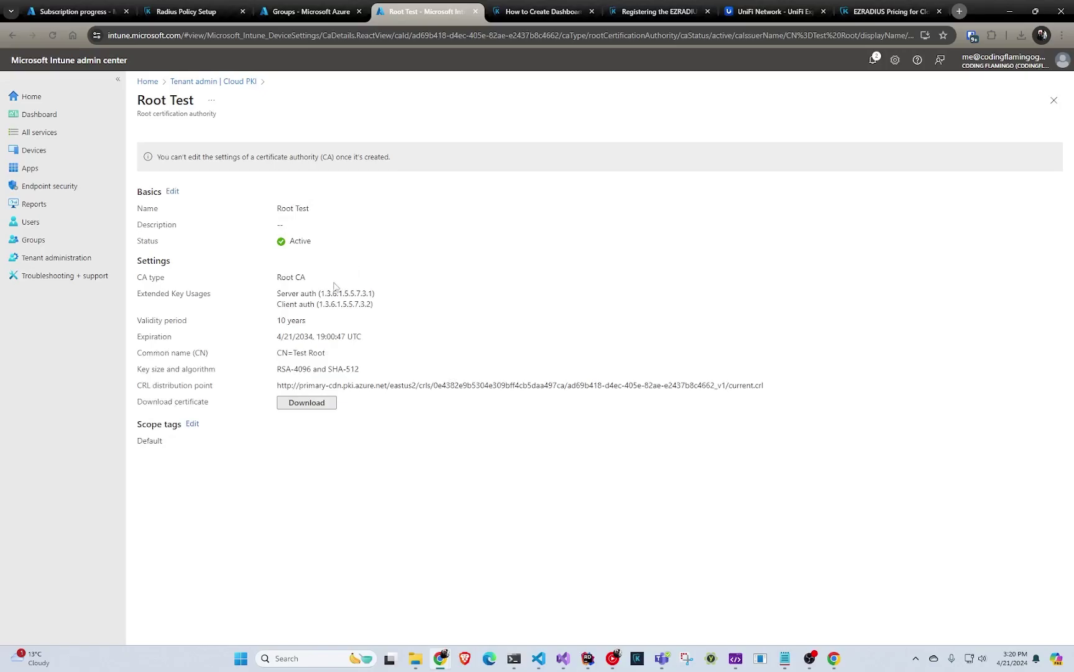
click(329, 404)
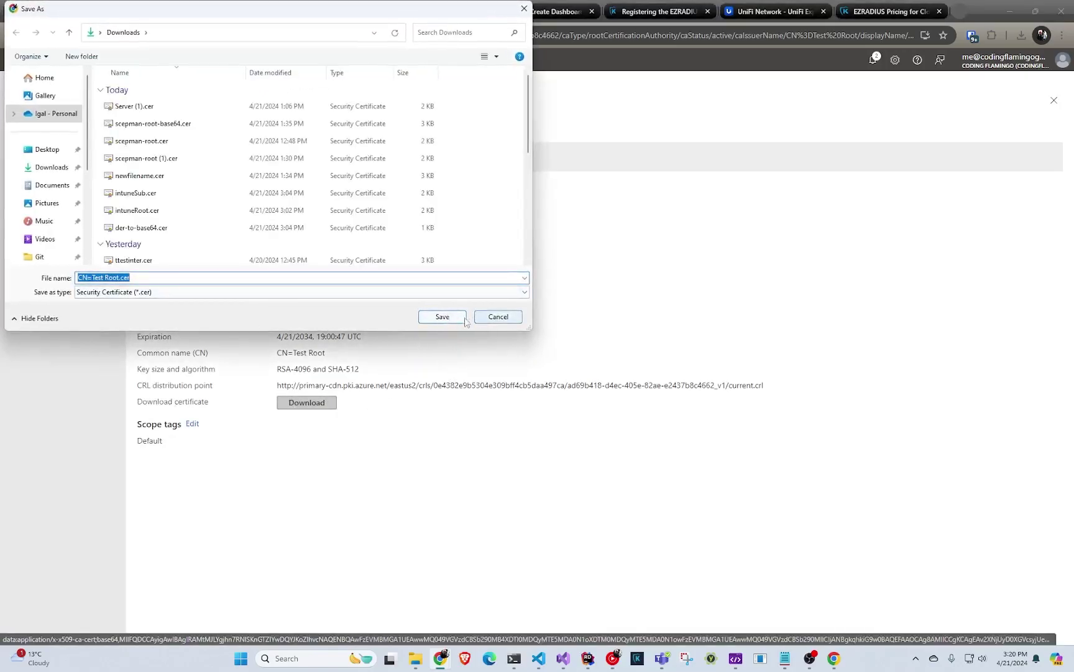
click(459, 319)
- Download and save the Subordinate Test CA certificate from its Properties
click(209, 81)
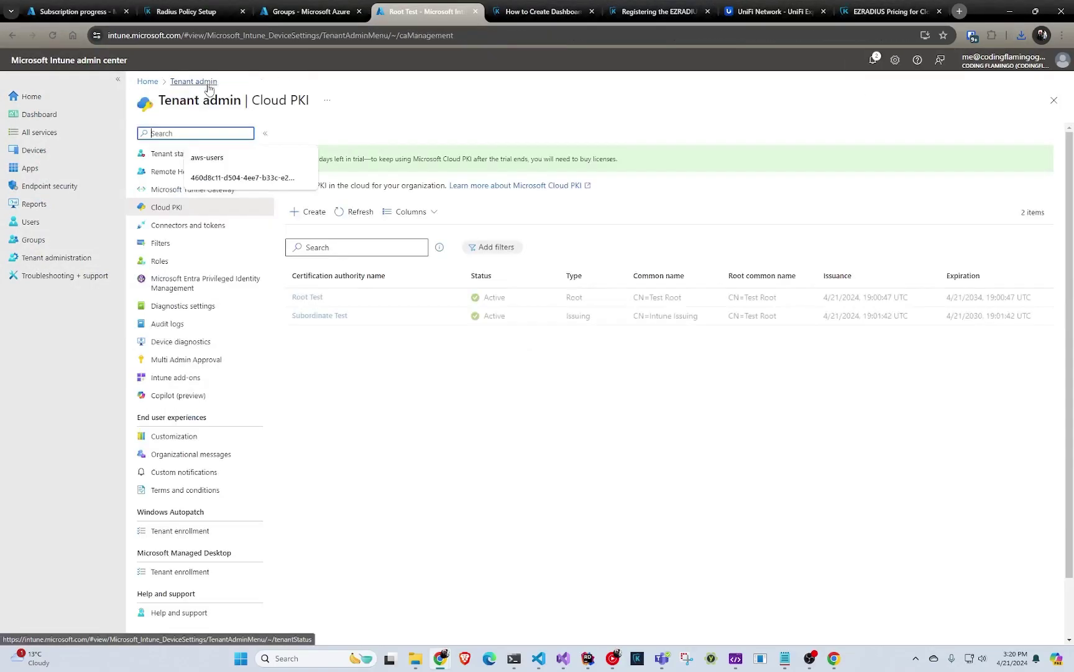
click(343, 317)
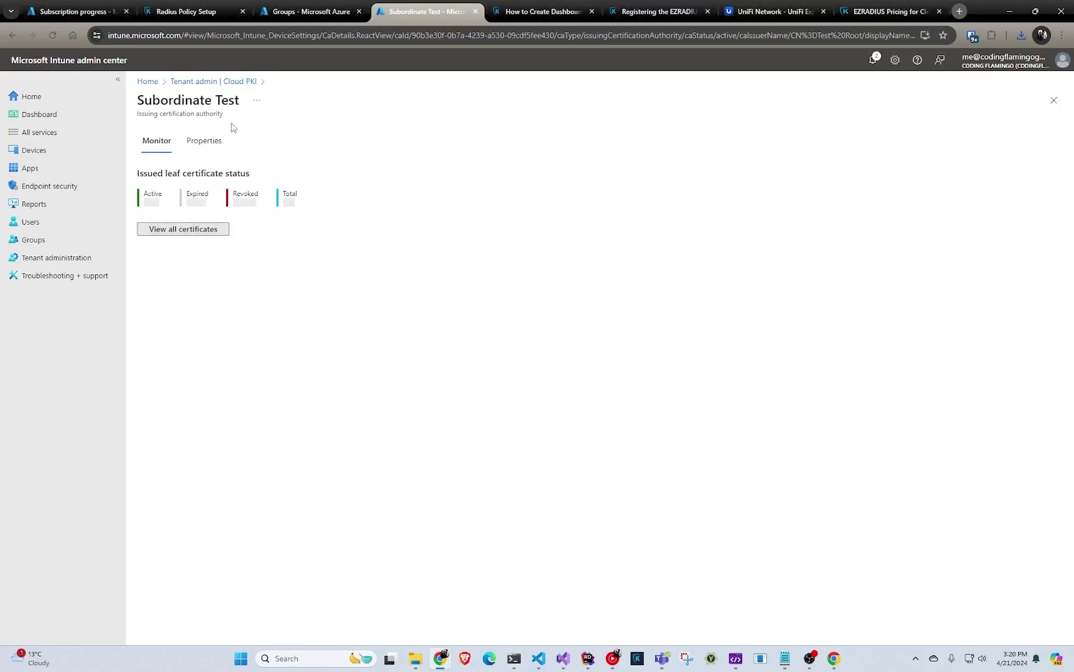
click(212, 143)
click(307, 478)
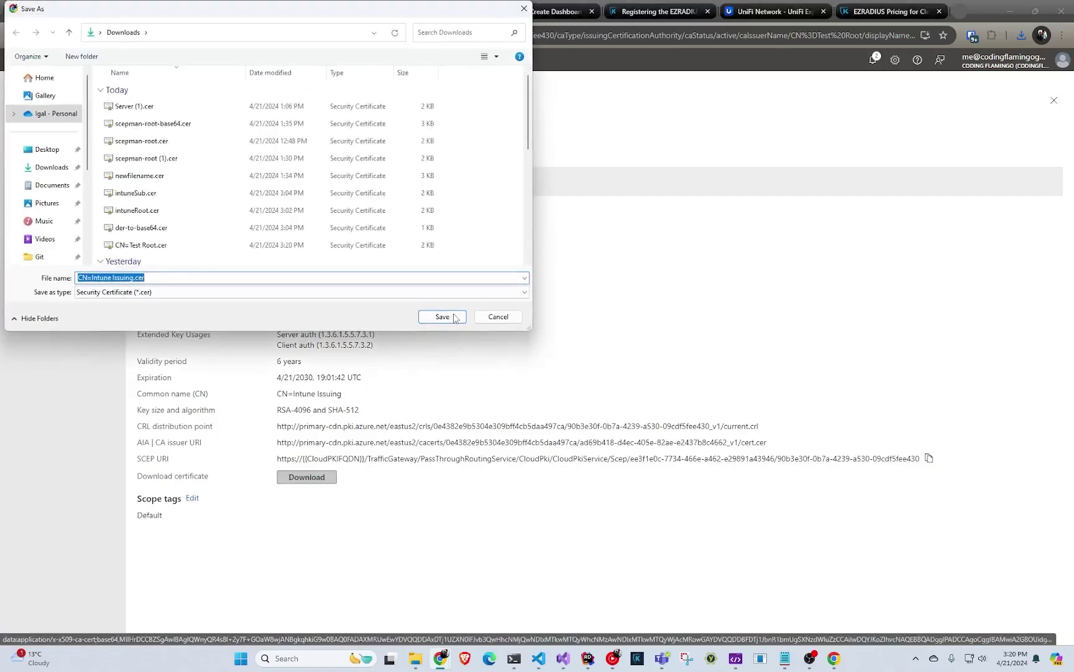
click(442, 316)
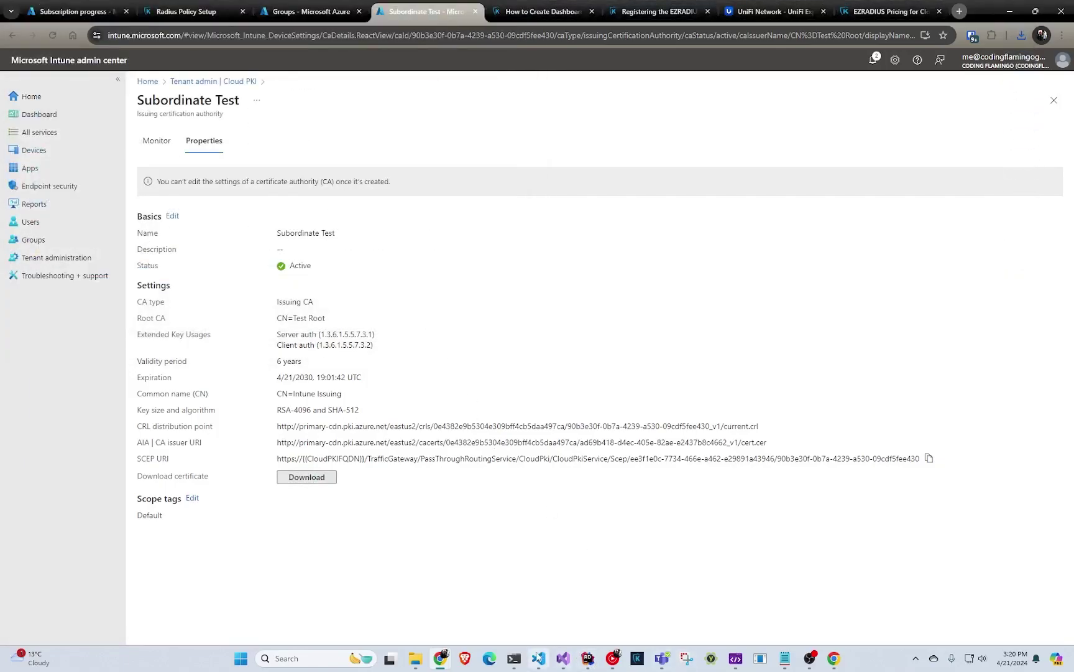
mouse_move(538, 659)
click(569, 607)
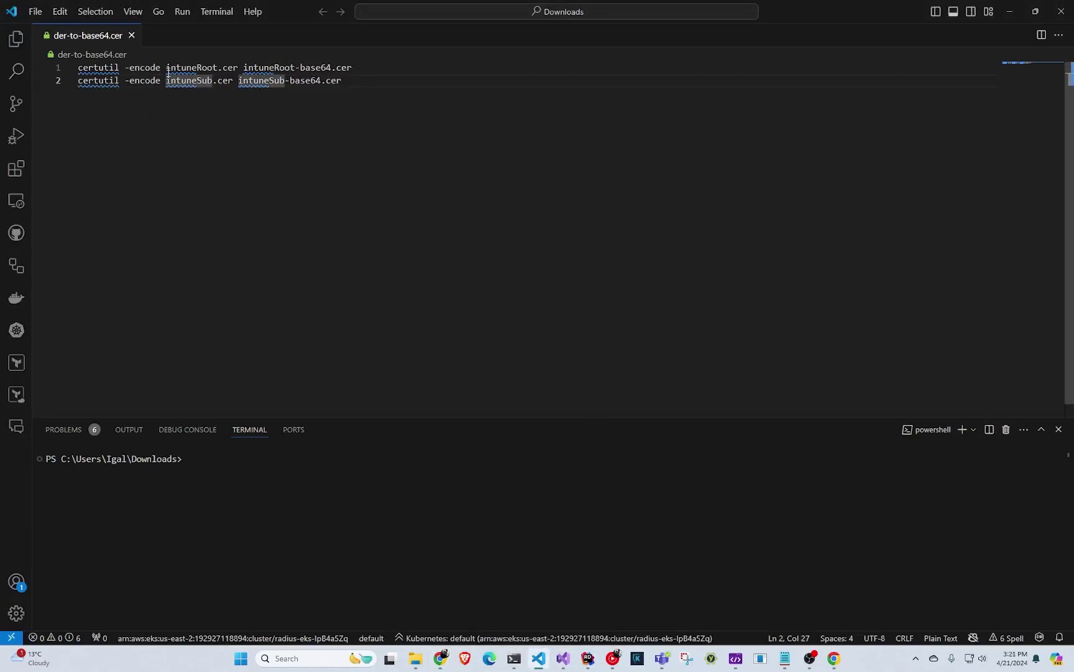
- Run the certutil -encode command converting intuneRoot.cer to base64 in the terminal
drag(168, 73, 243, 68)
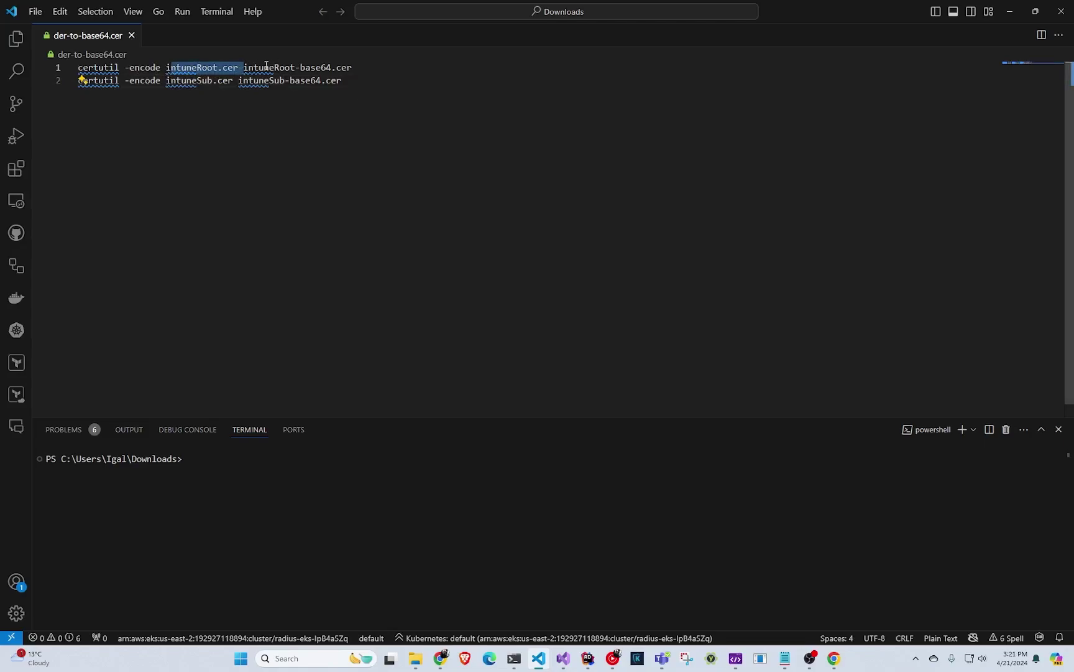
click(357, 67)
key(ctrl+a)
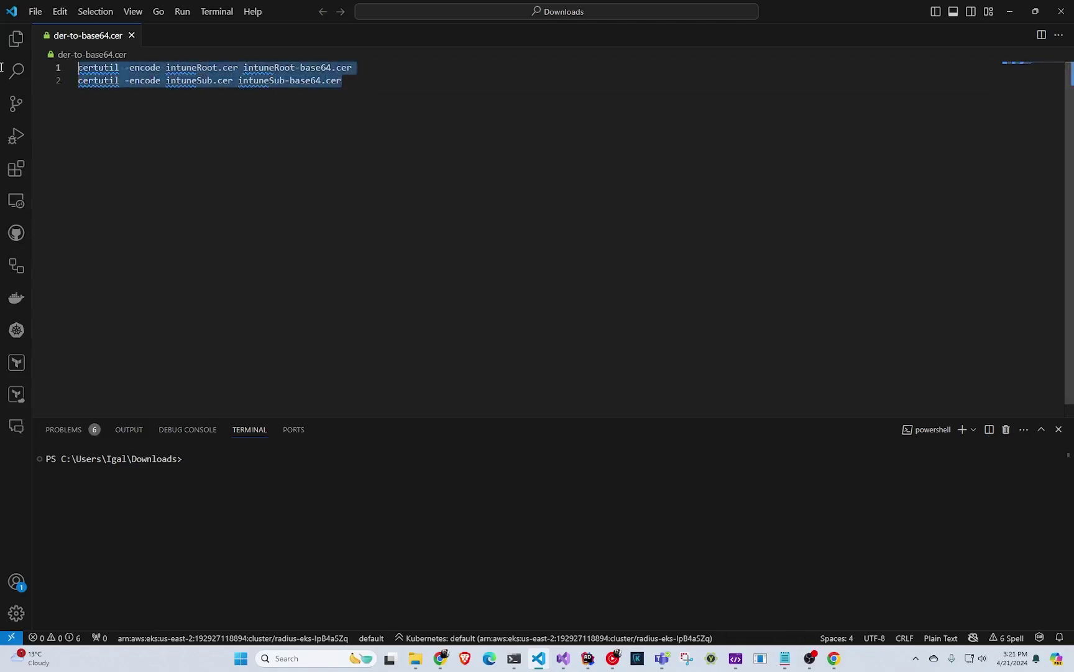
key(F8)
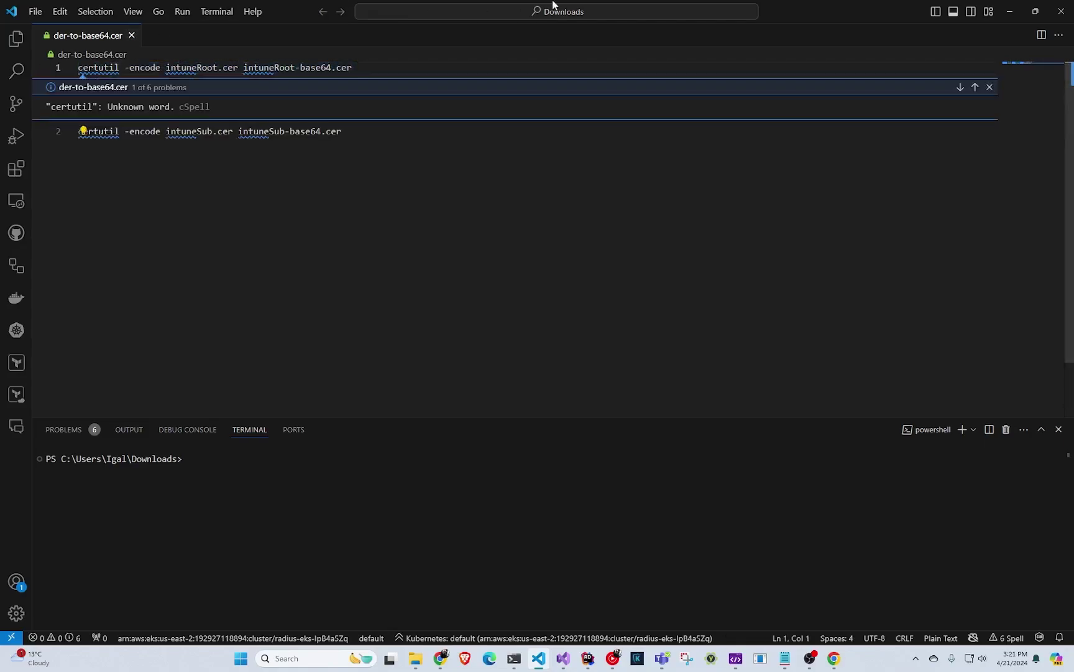
click(396, 67)
drag(397, 67, 17, 70)
key(ctrl+c)
click(374, 547)
key(ctrl+v)
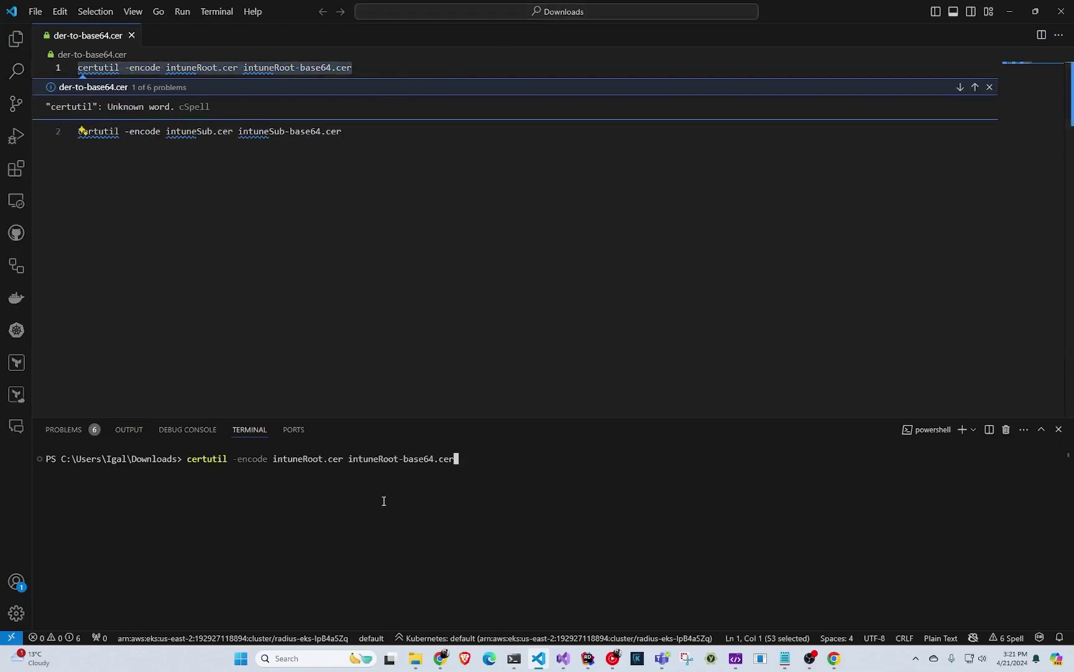
key(Return)
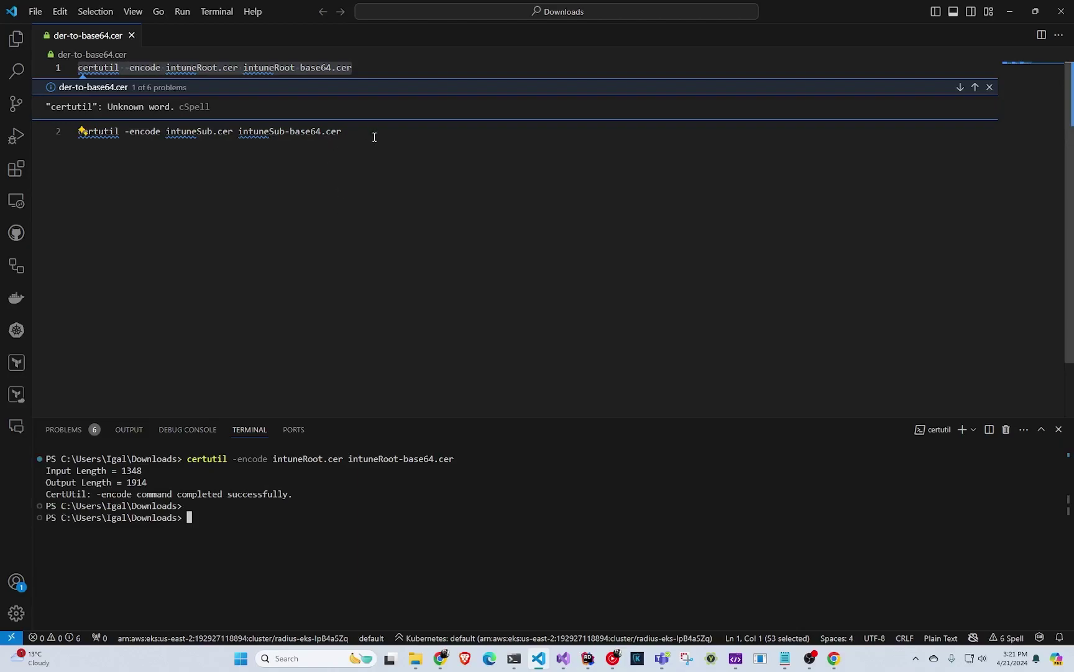
- Run the certutil -encode command converting intuneSub.cer to base64
click(374, 136)
drag(374, 137, 33, 144)
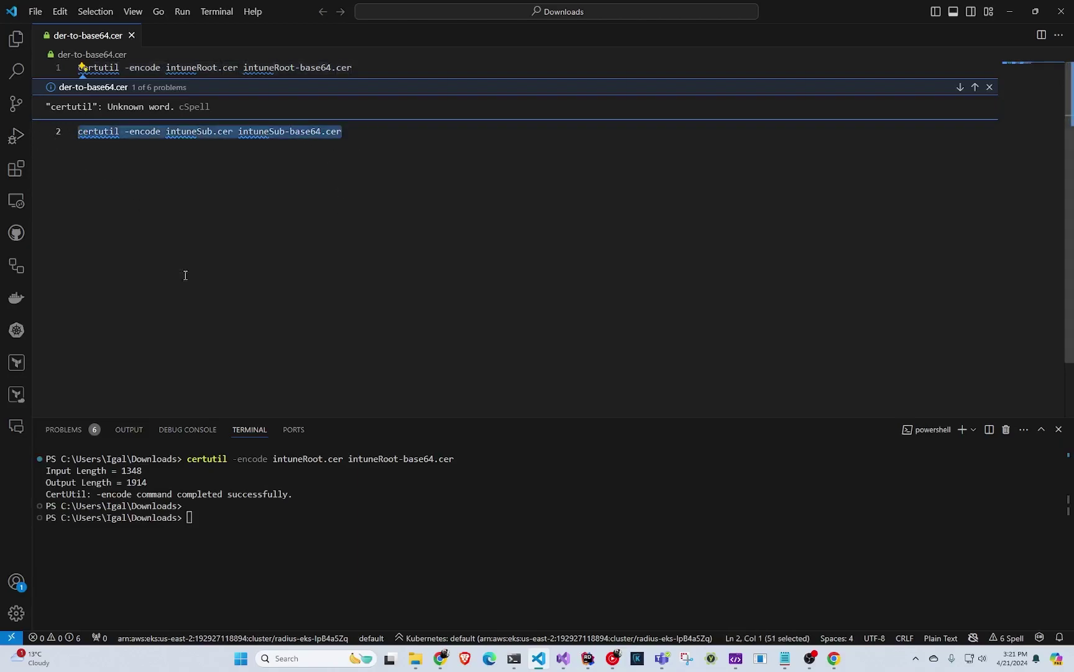
key(ctrl+c)
click(314, 533)
key(ctrl+v)
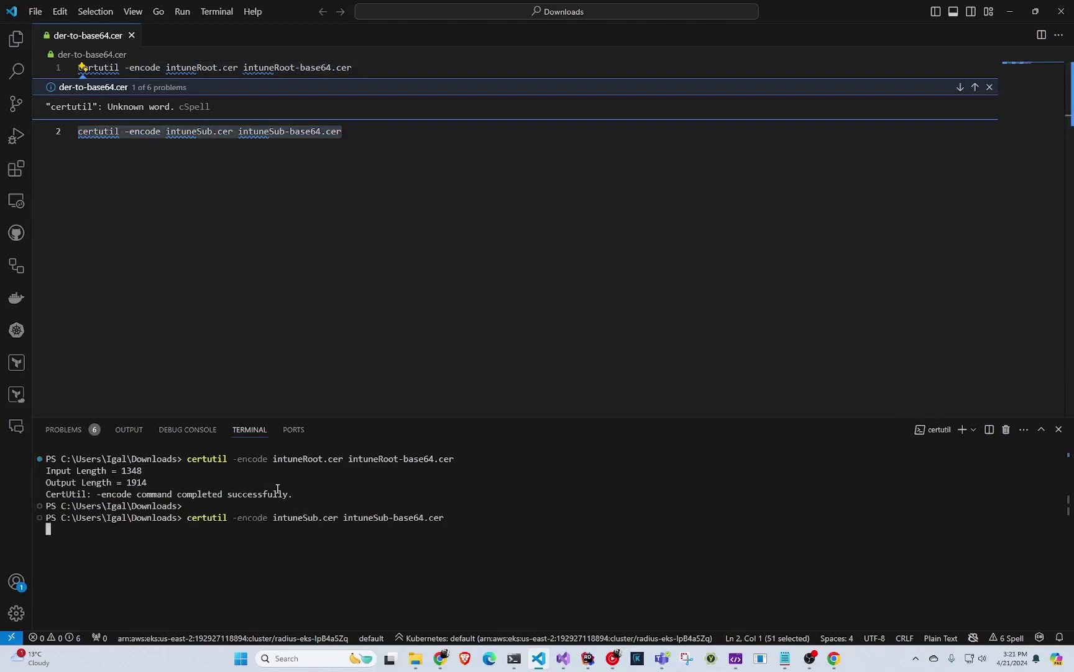
key(Return)
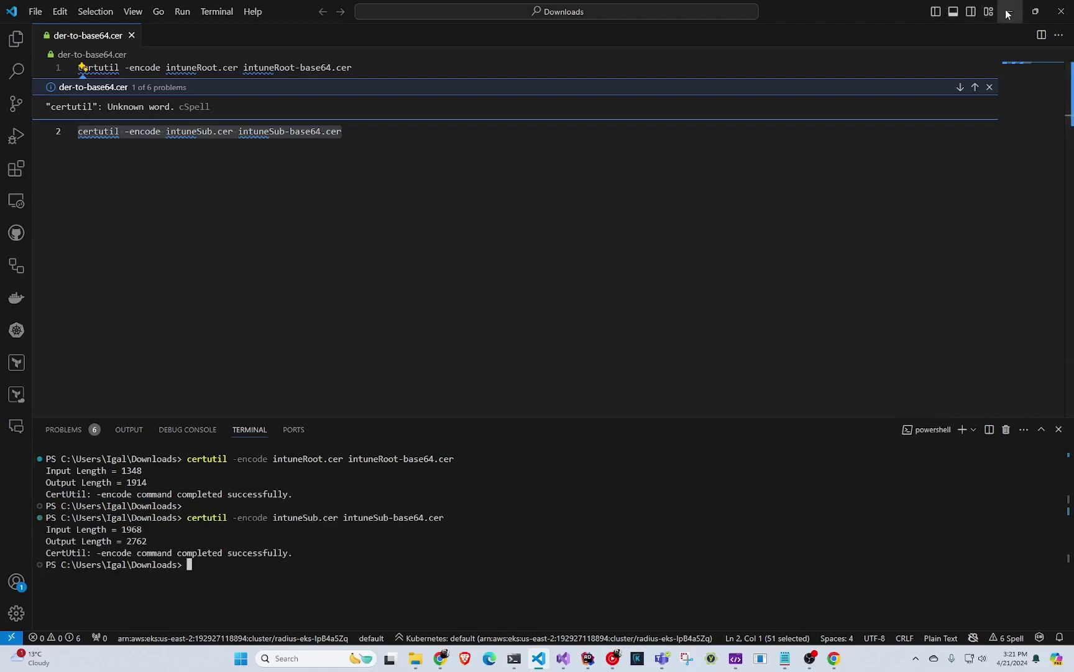
click(1008, 14)
- Upload intuneRoot-base64.cer as a root CA and intuneSub-base64.cer as non-root
click(218, 12)
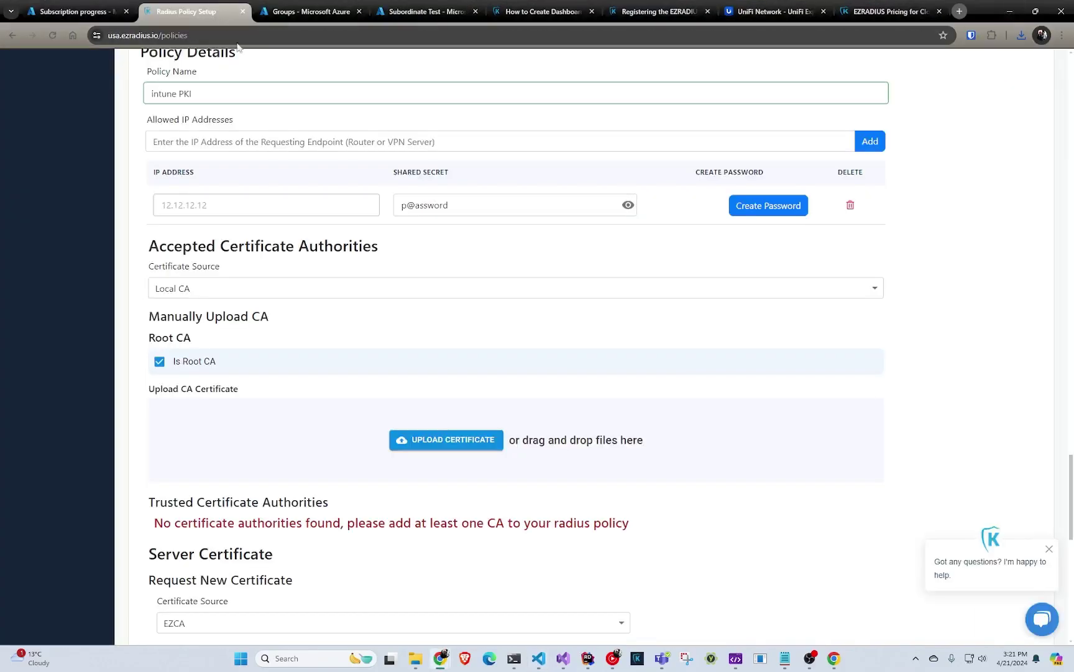
click(391, 445)
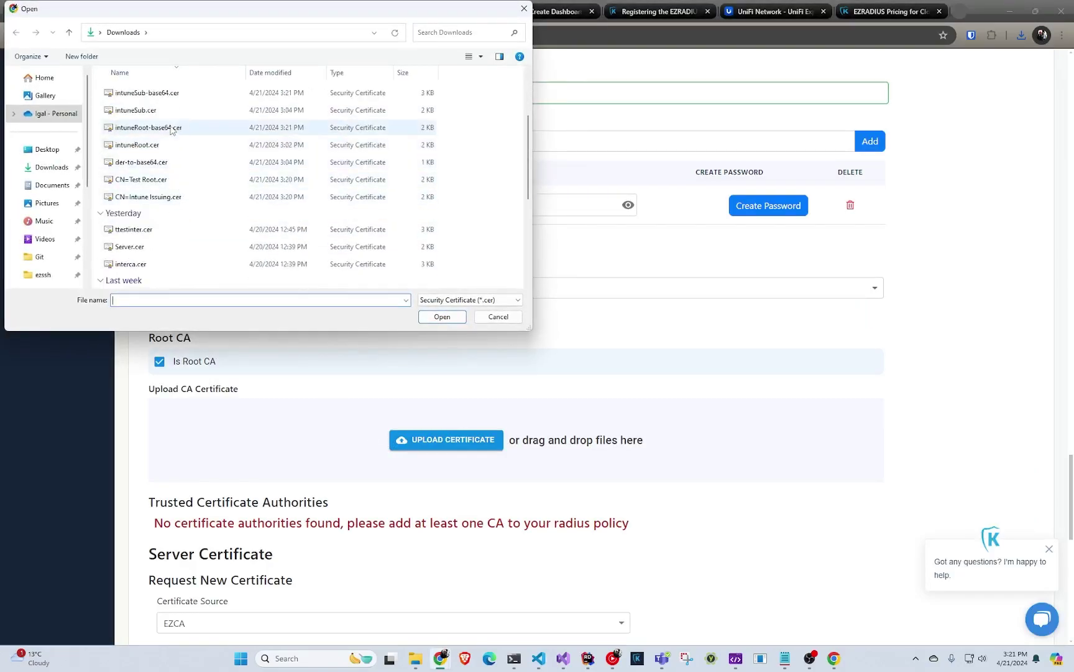
double_click(172, 128)
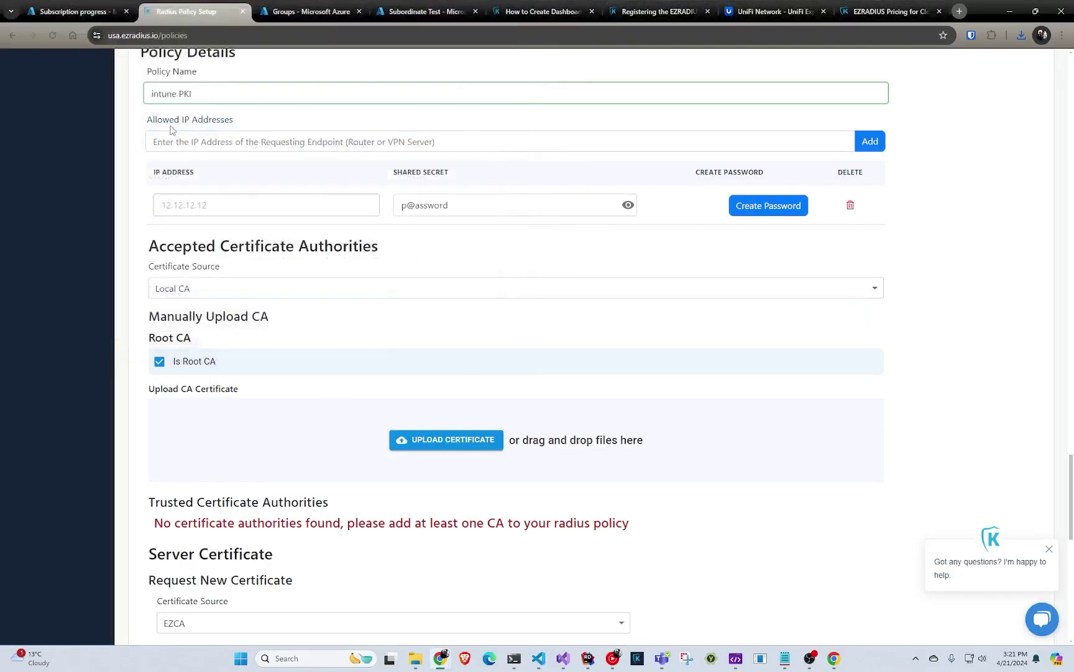
click(248, 370)
click(405, 443)
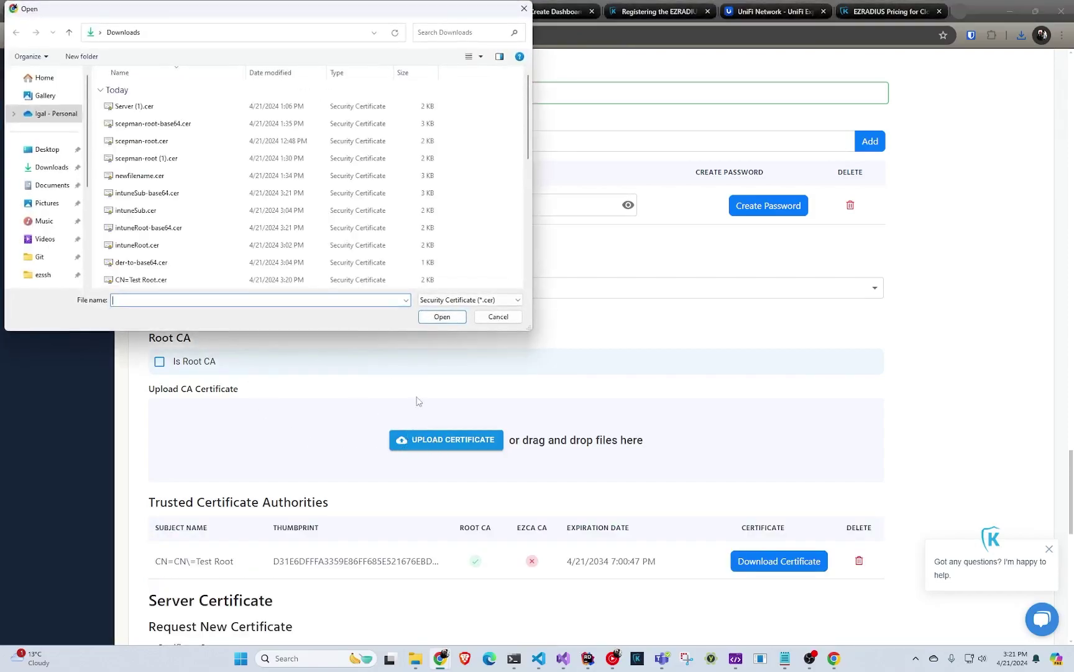
scroll(205, 224, down, 2)
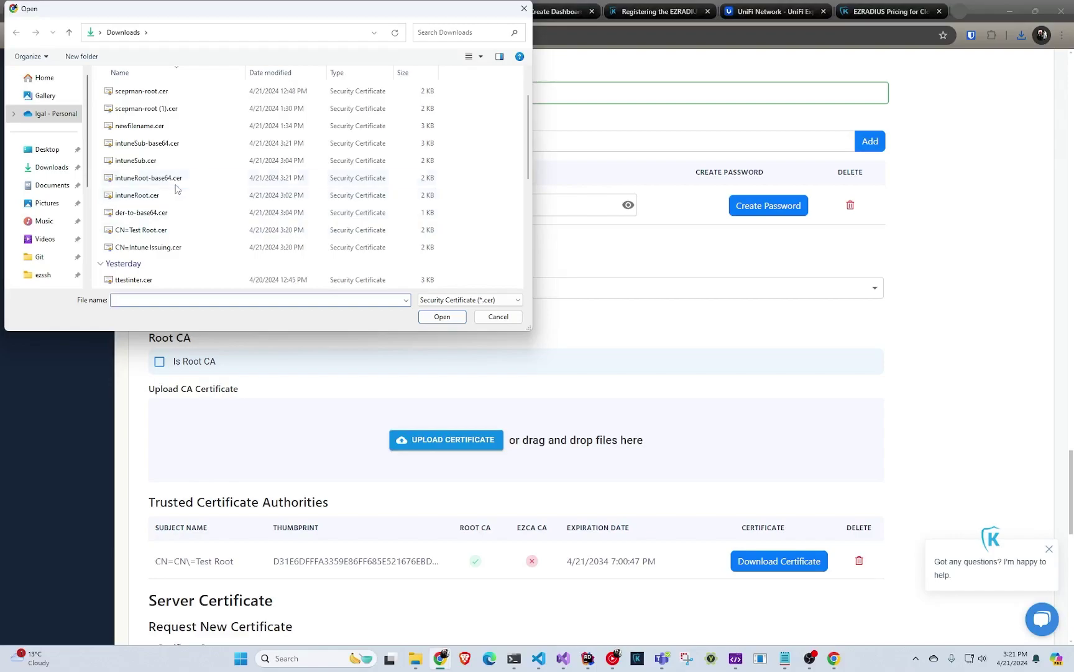
double_click(172, 145)
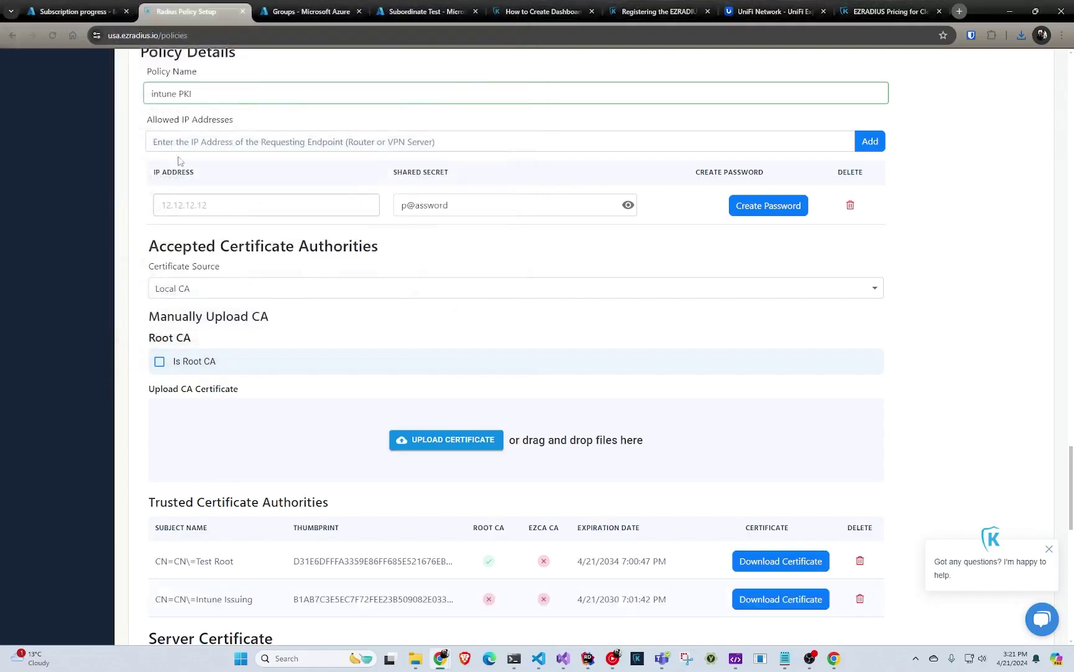
scroll(249, 320, down, 3)
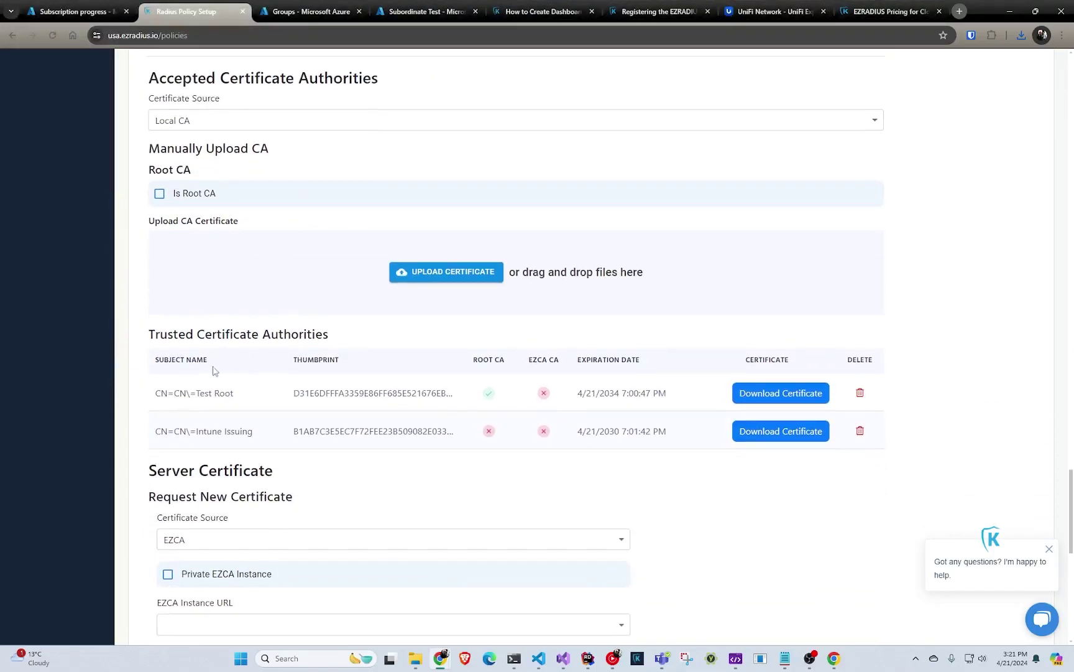
- Try Local CA as the server certificate source and generate a certificate signing request
scroll(215, 377, down, 4)
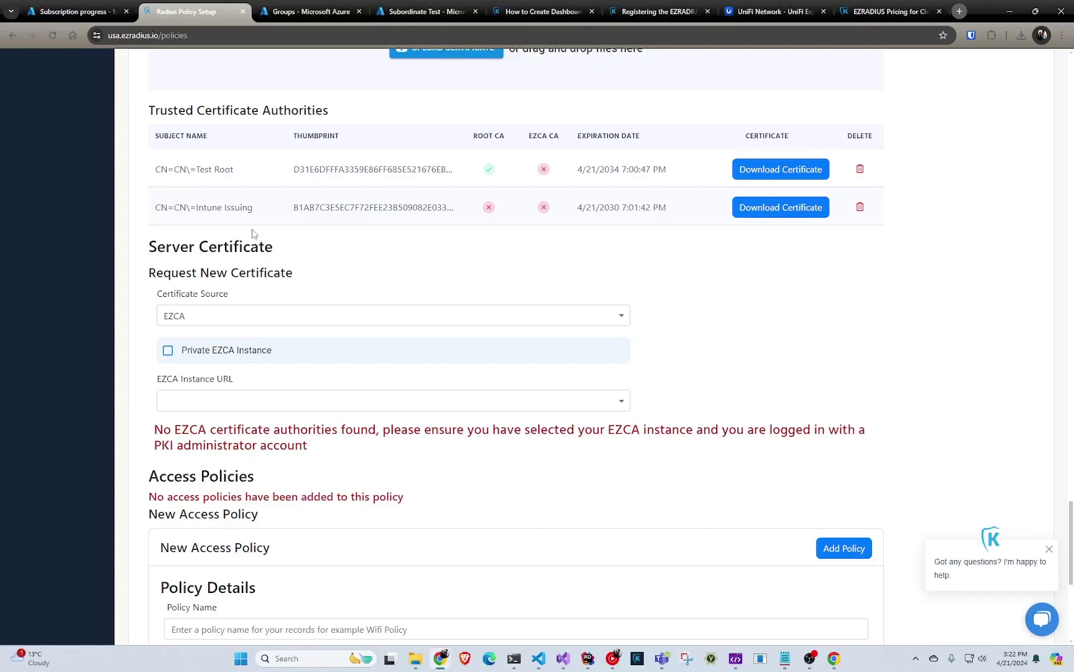
click(285, 321)
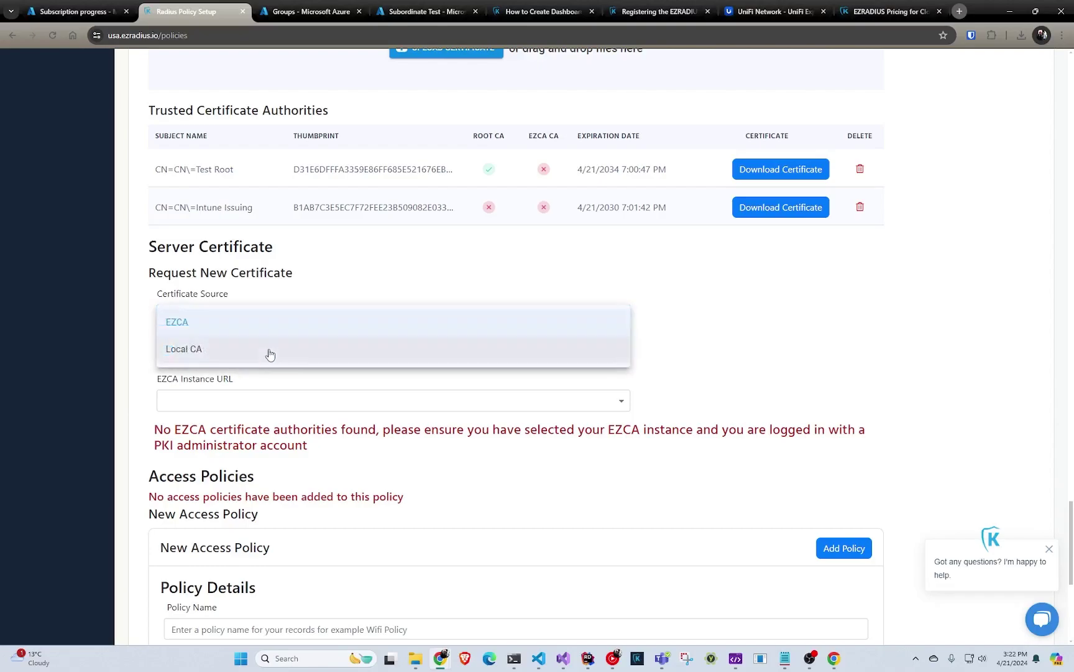
click(270, 350)
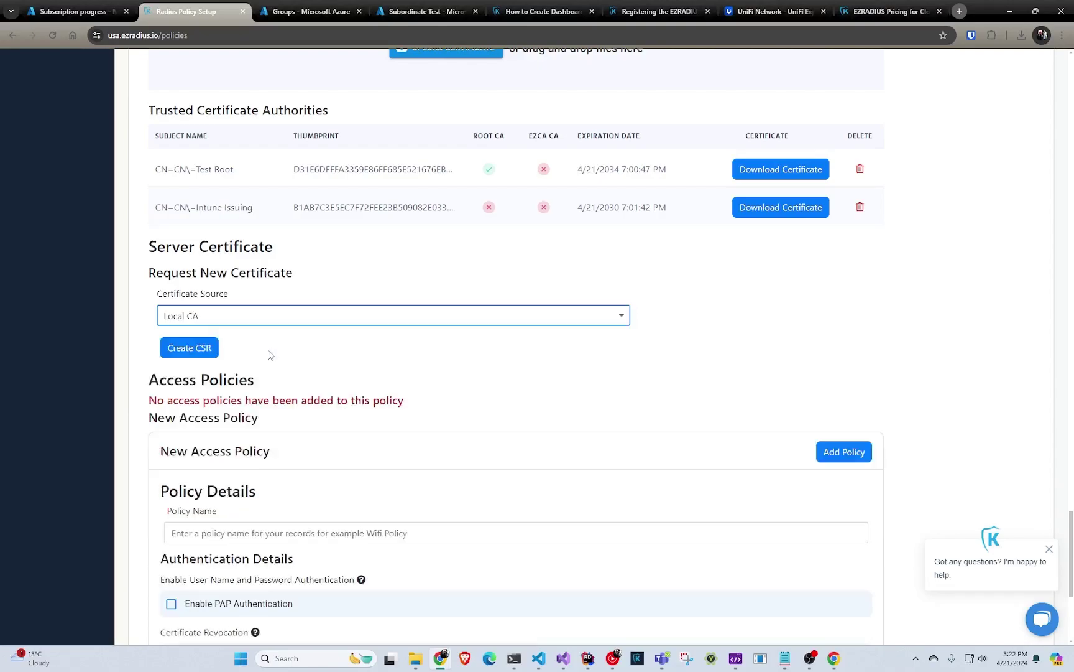
click(211, 347)
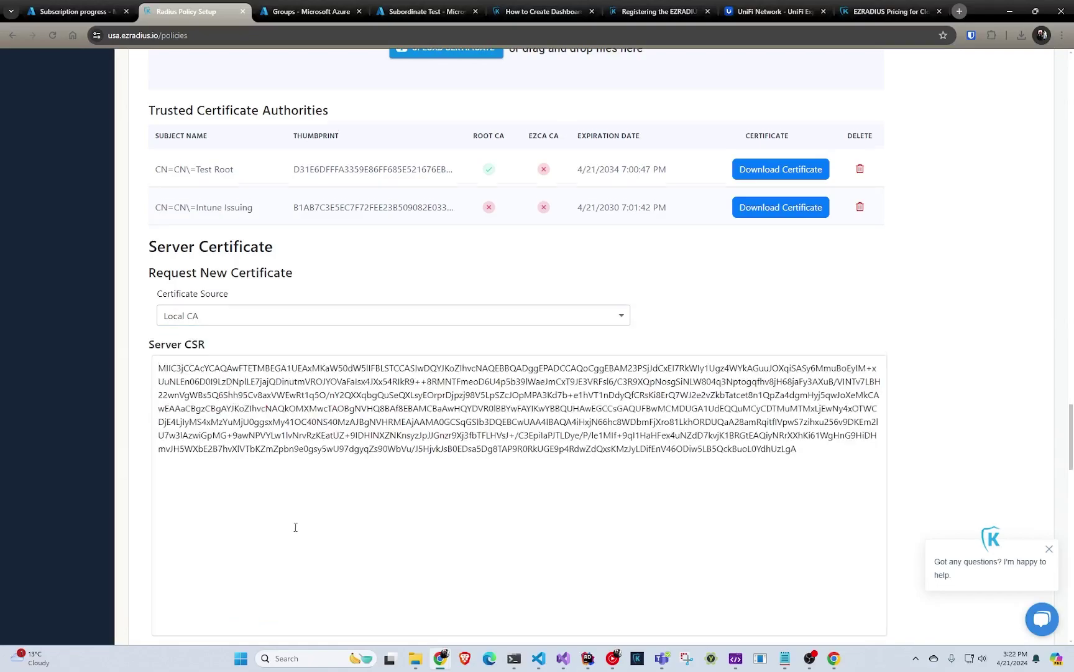
scroll(293, 529, down, 3)
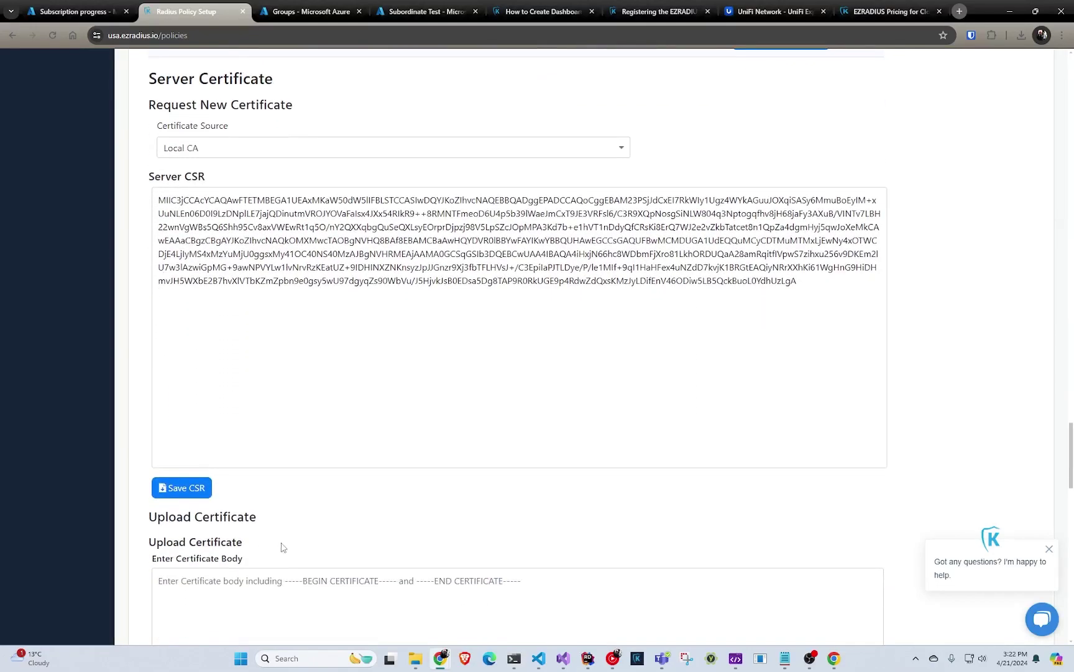
scroll(255, 535, down, 5)
scroll(254, 535, down, 3)
scroll(259, 541, up, 8)
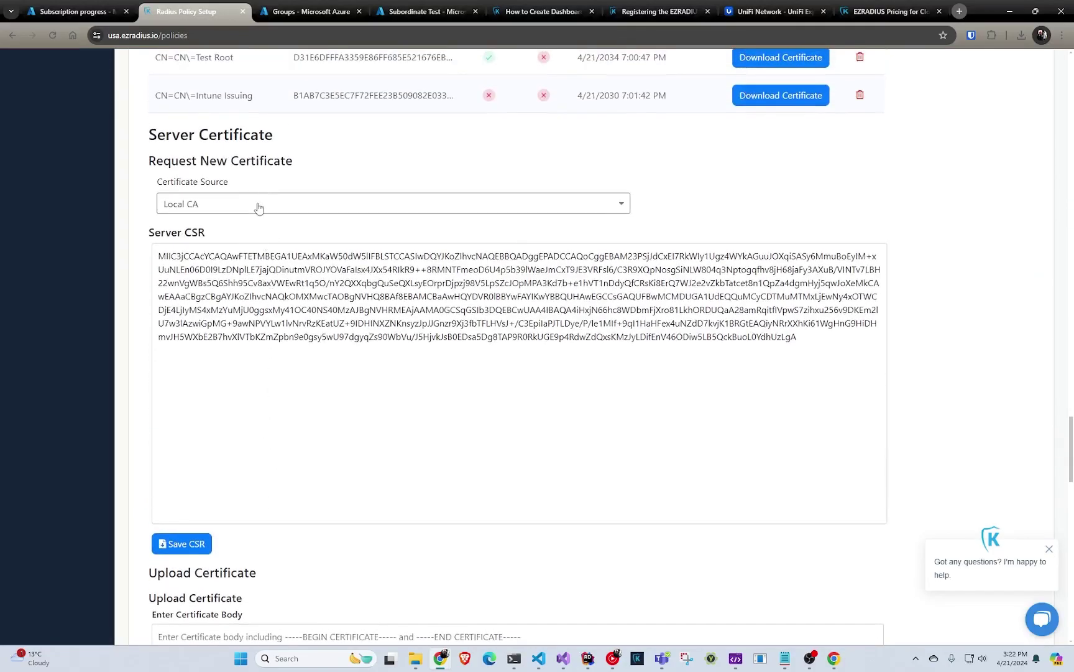
click(259, 205)
click(248, 212)
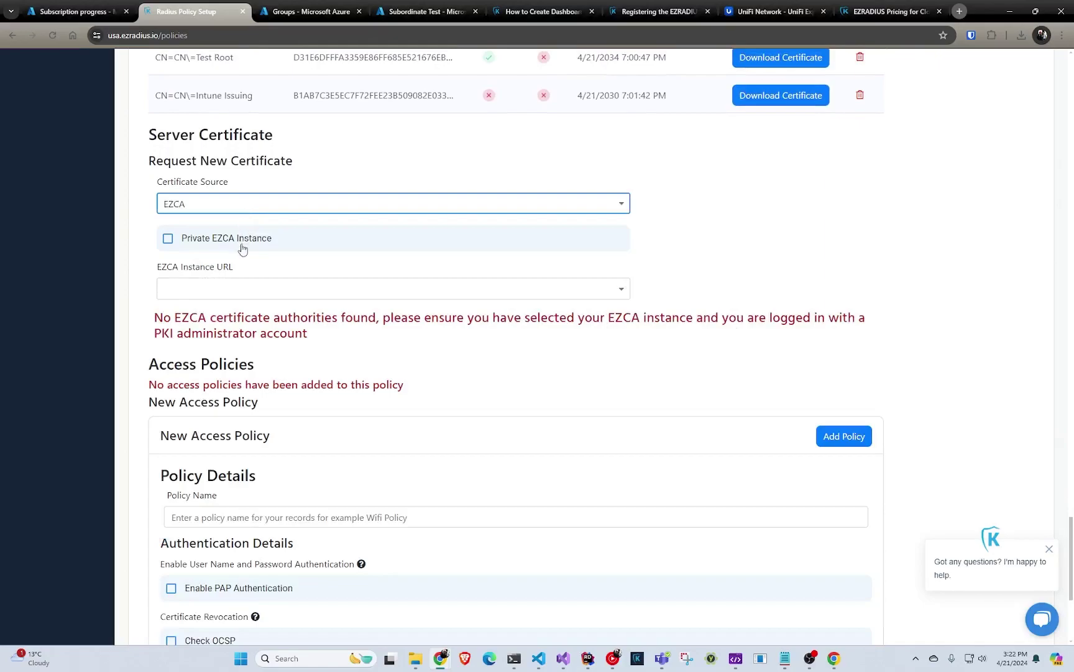
click(242, 297)
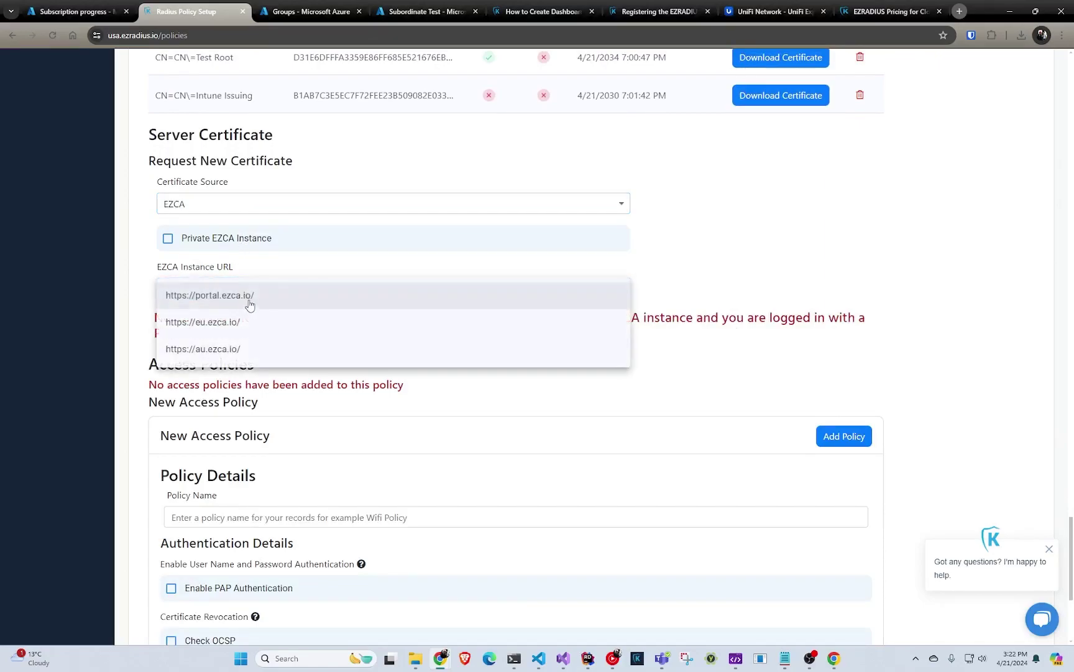
click(249, 305)
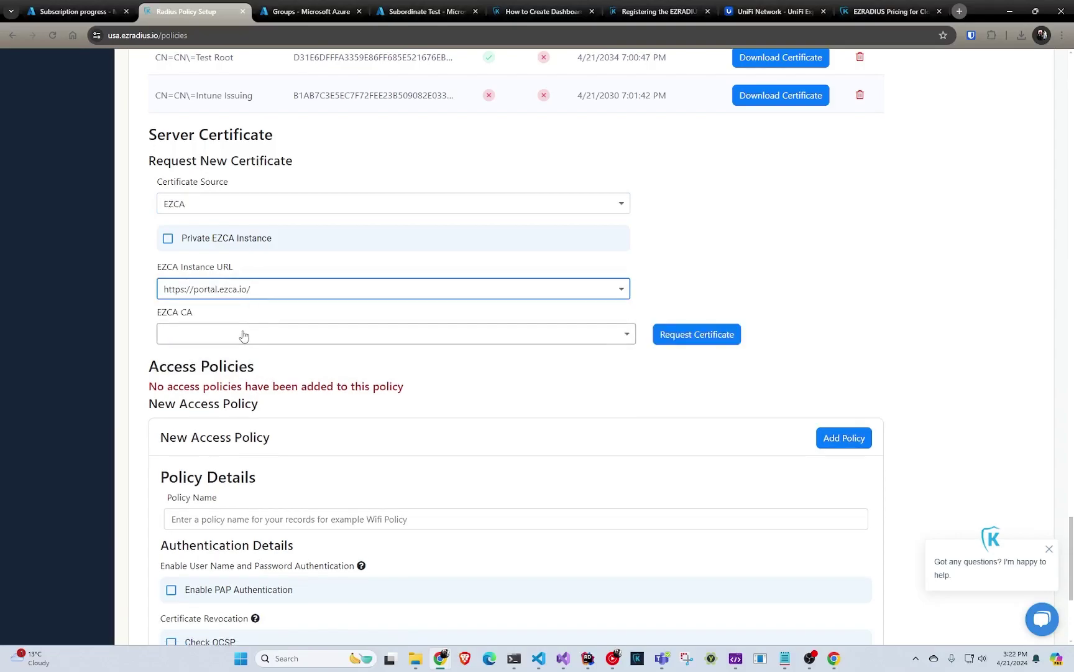
click(248, 333)
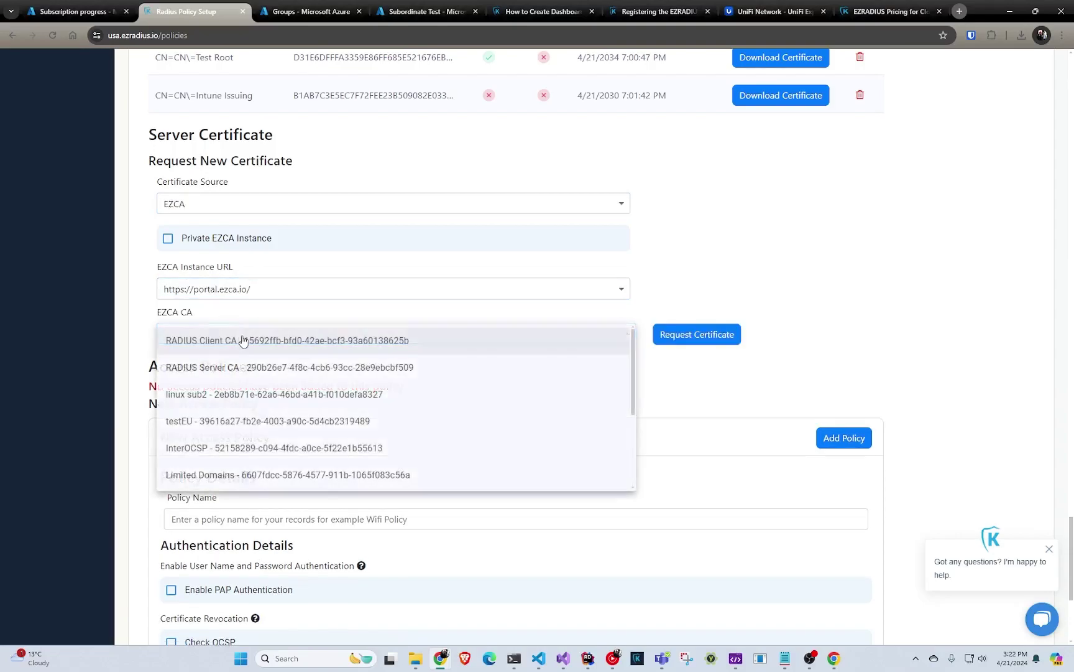
click(253, 372)
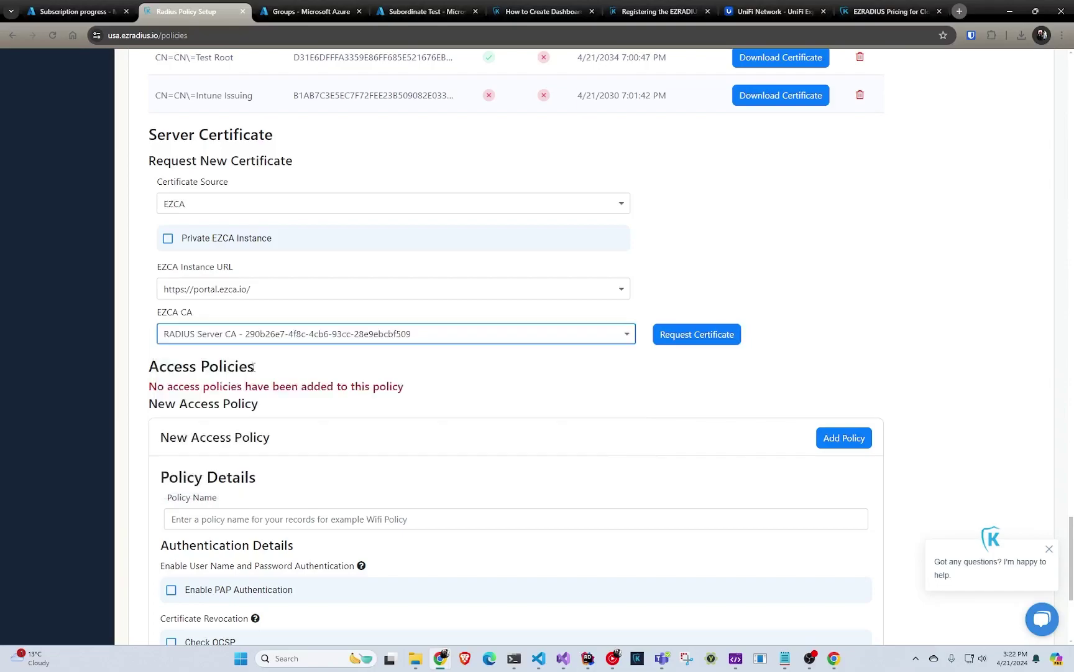
click(689, 344)
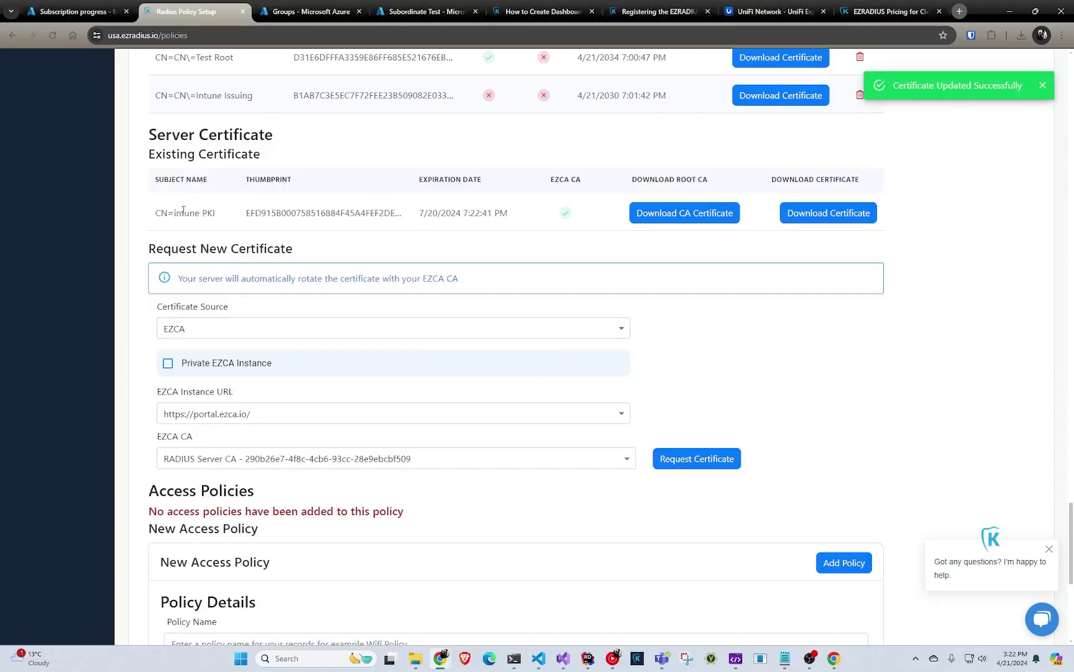
- Enter 'students' as the Policy Name of a new access policy
drag(170, 213, 261, 214)
scroll(434, 228, down, 3)
scroll(438, 225, down, 4)
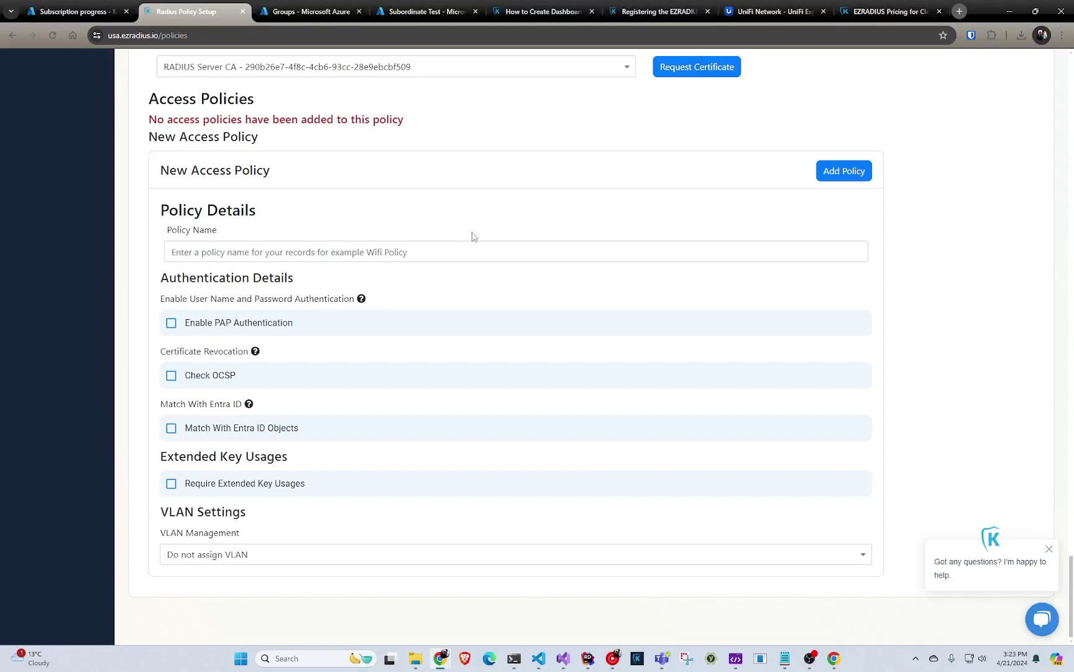
click(460, 253)
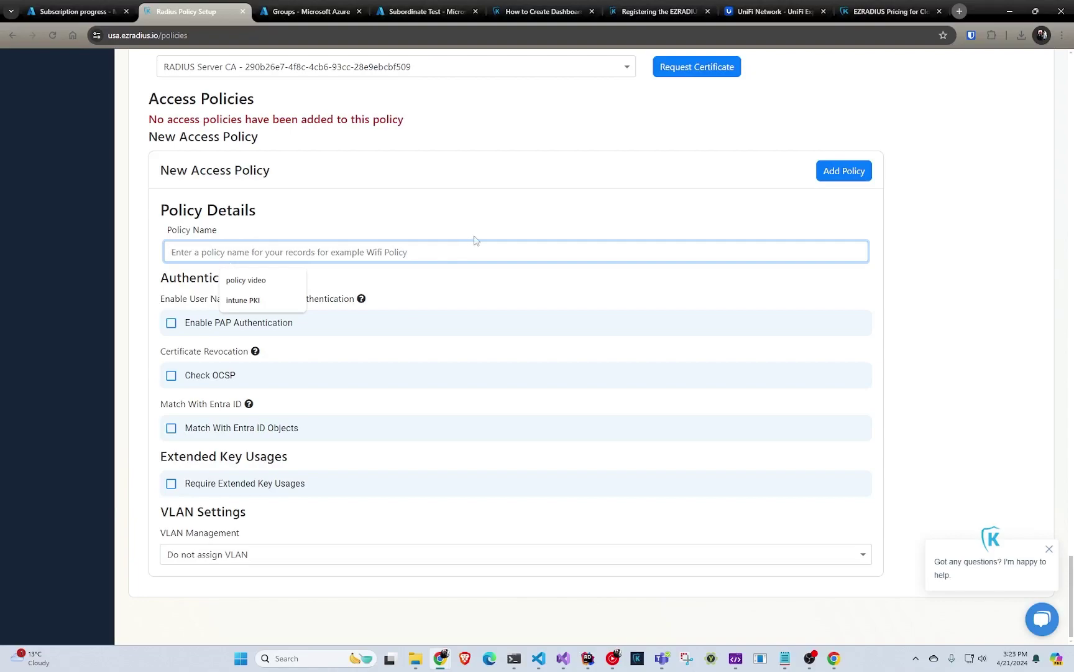
text(sc)
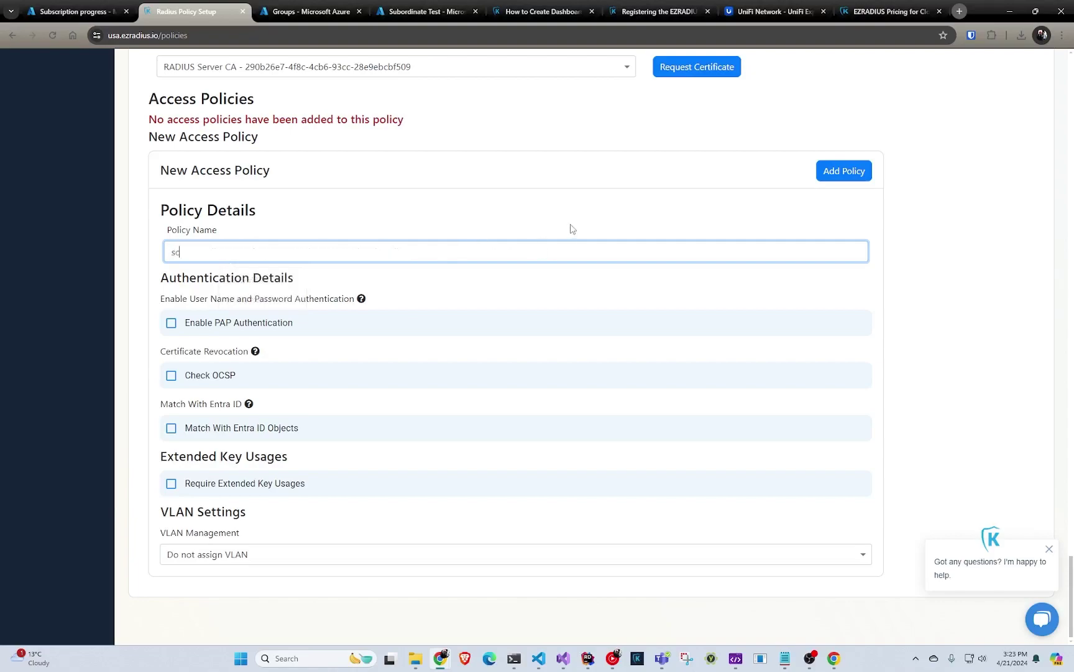
text(udents)
scroll(446, 295, down, 1)
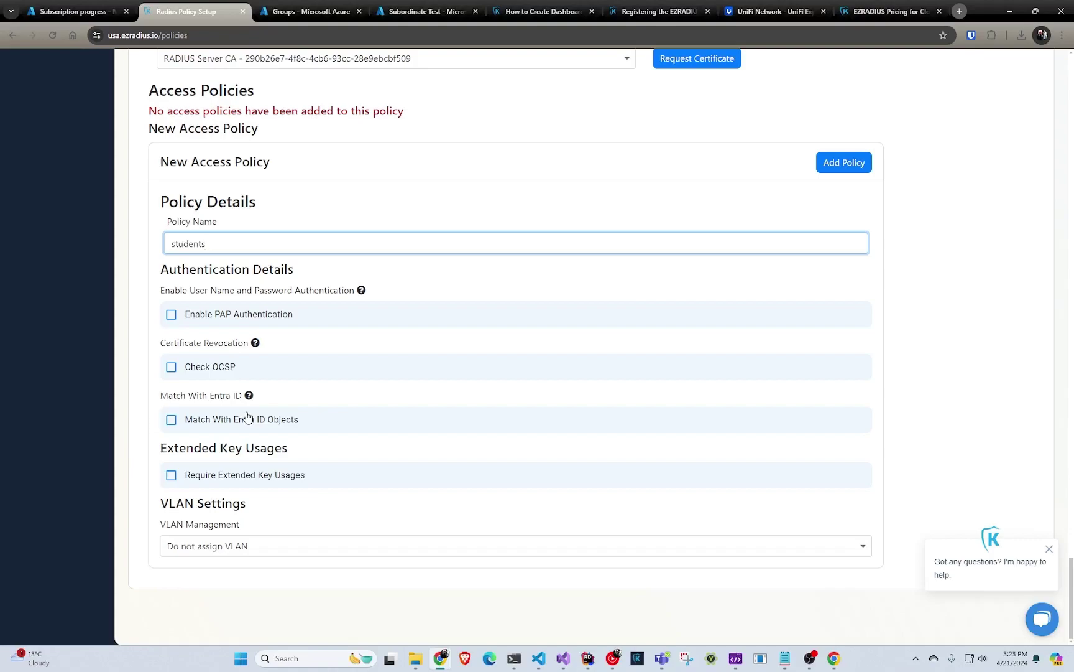
- Match Entra ID objects by Subject Name and Intune Device ID, and enable Check Group Membership
click(252, 419)
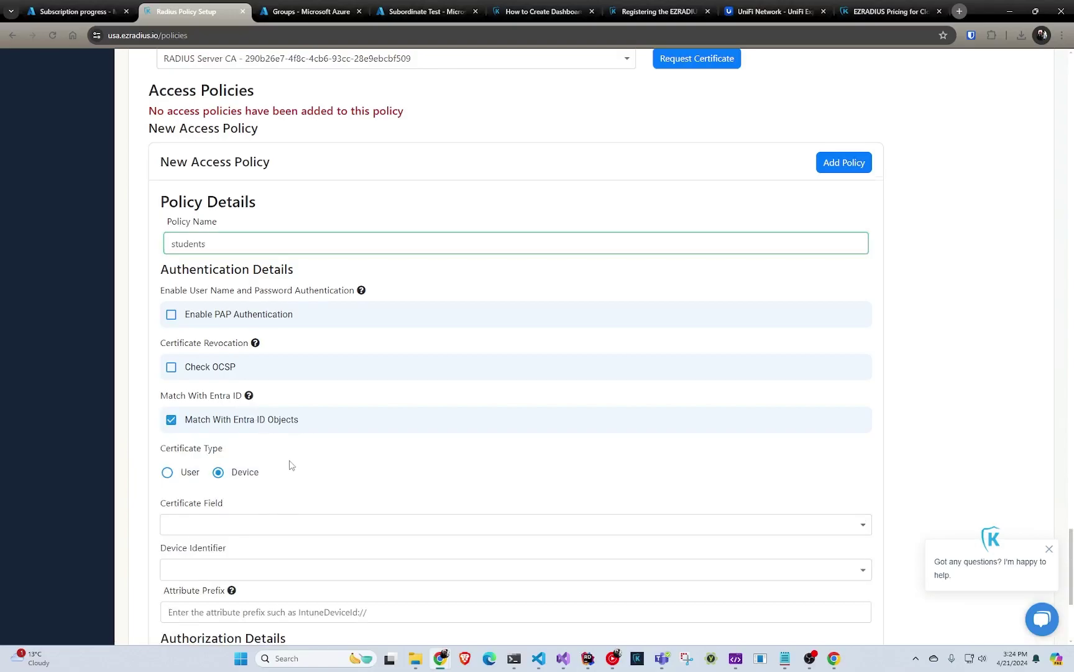
scroll(292, 463, down, 2)
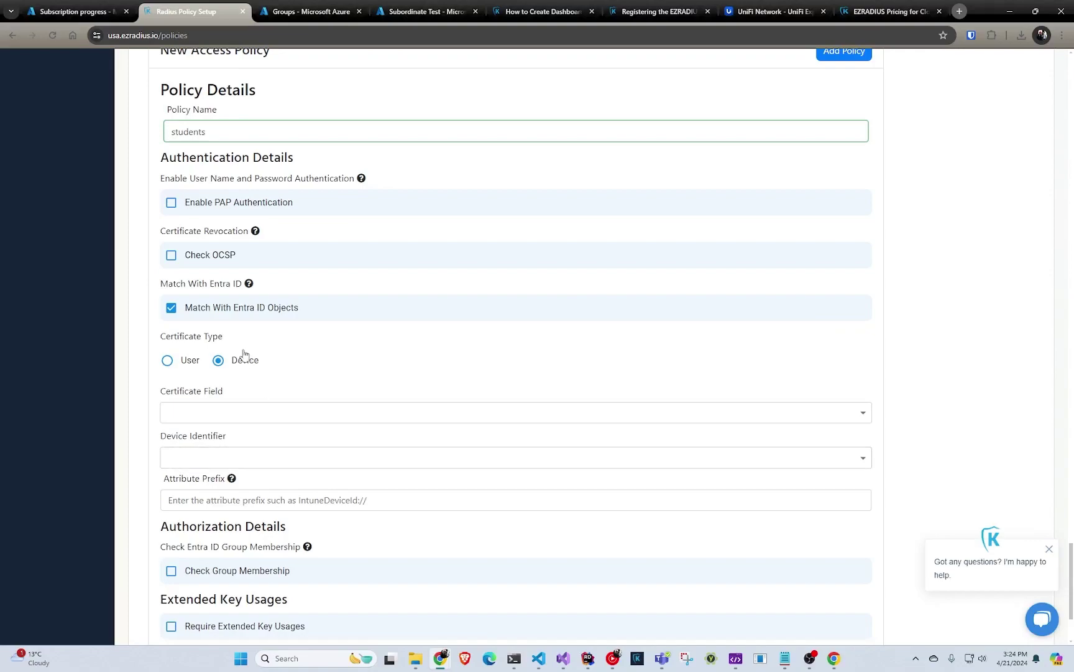
click(270, 411)
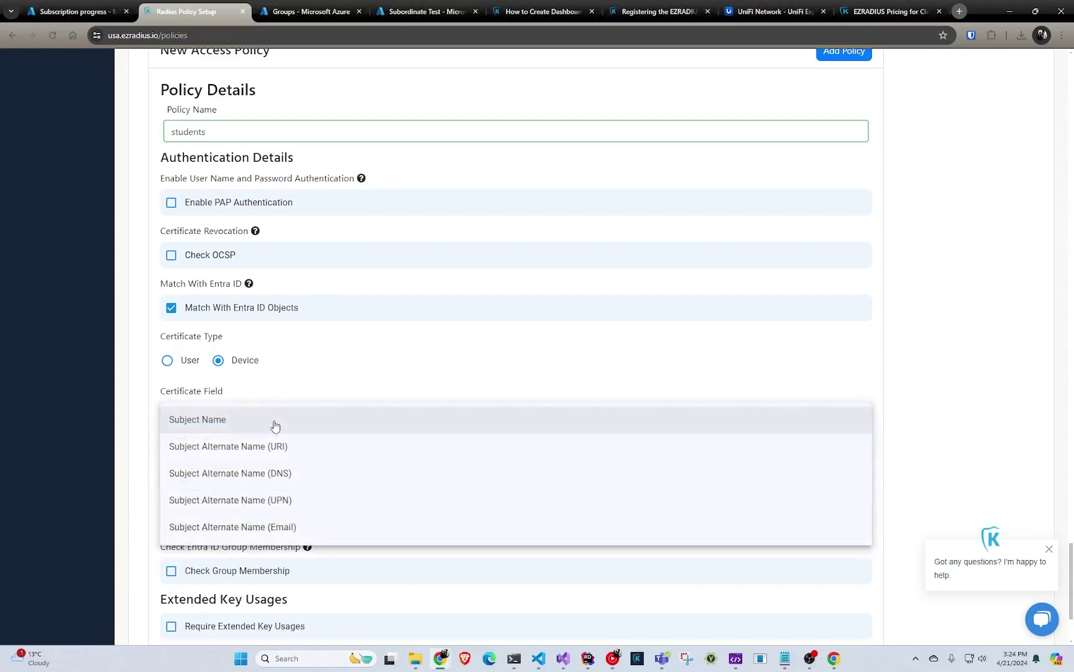
click(276, 422)
click(251, 454)
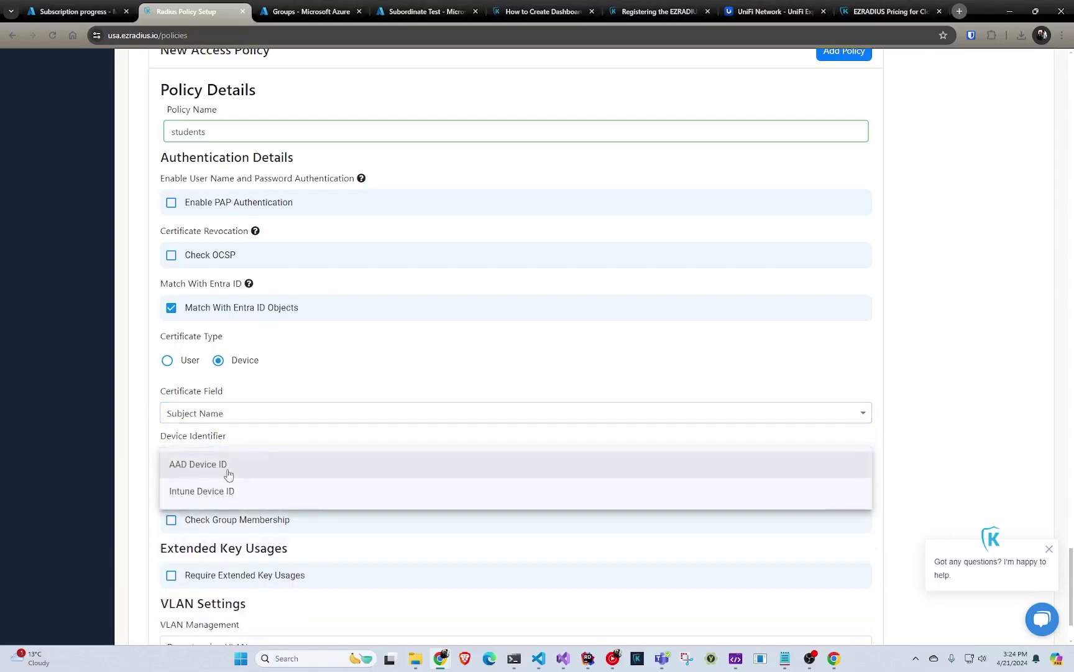
click(230, 490)
scroll(234, 463, down, 1)
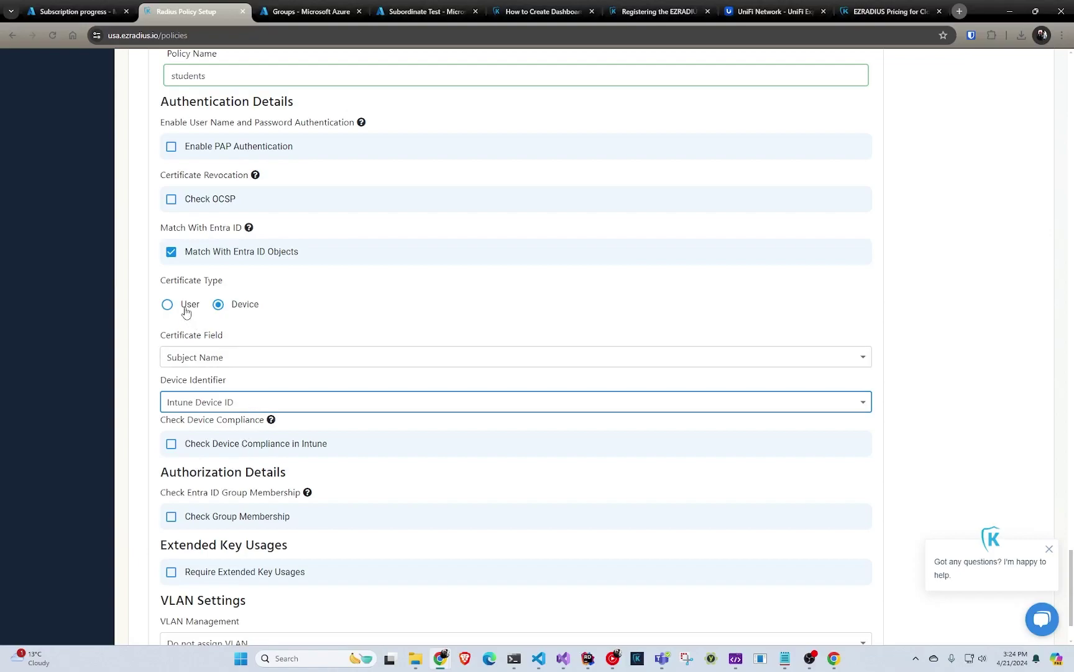
scroll(238, 448, down, 2)
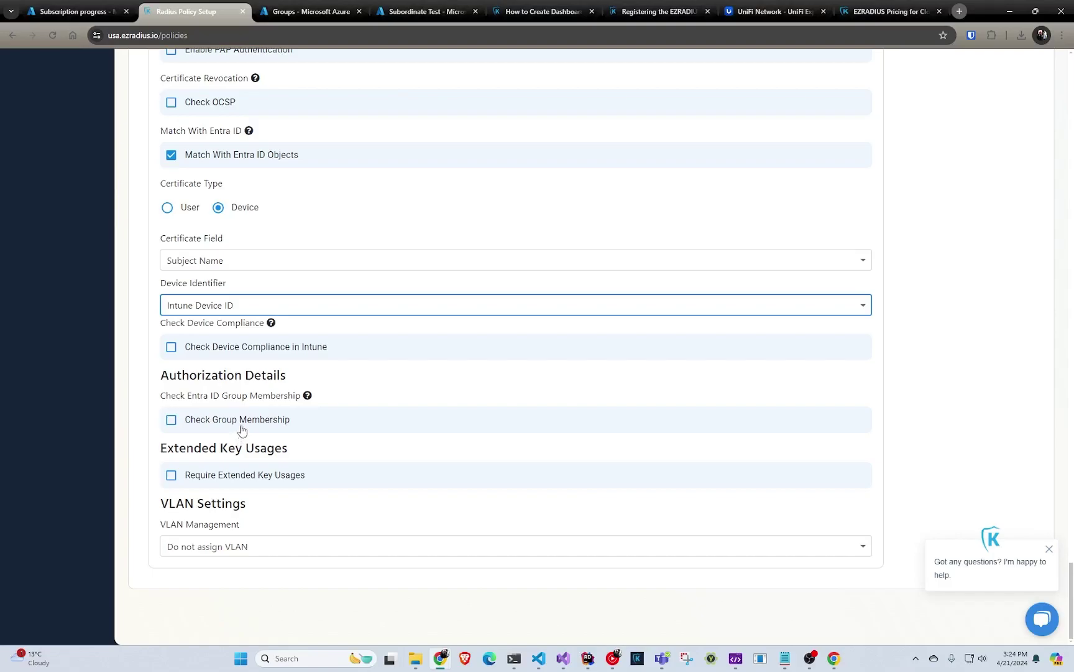
click(246, 423)
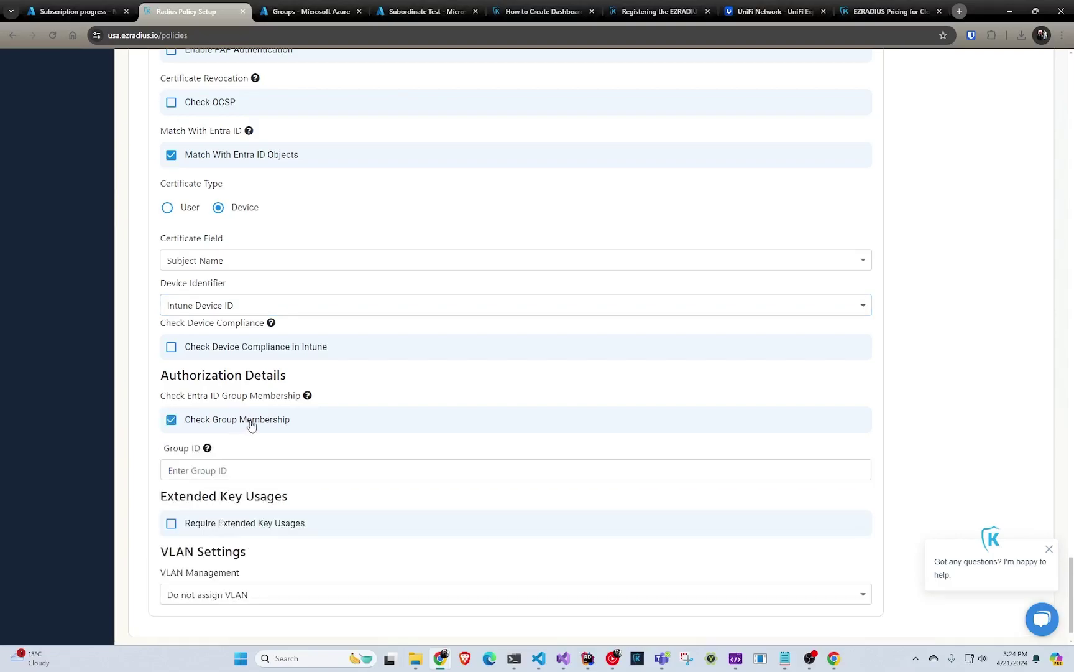
click(237, 467)
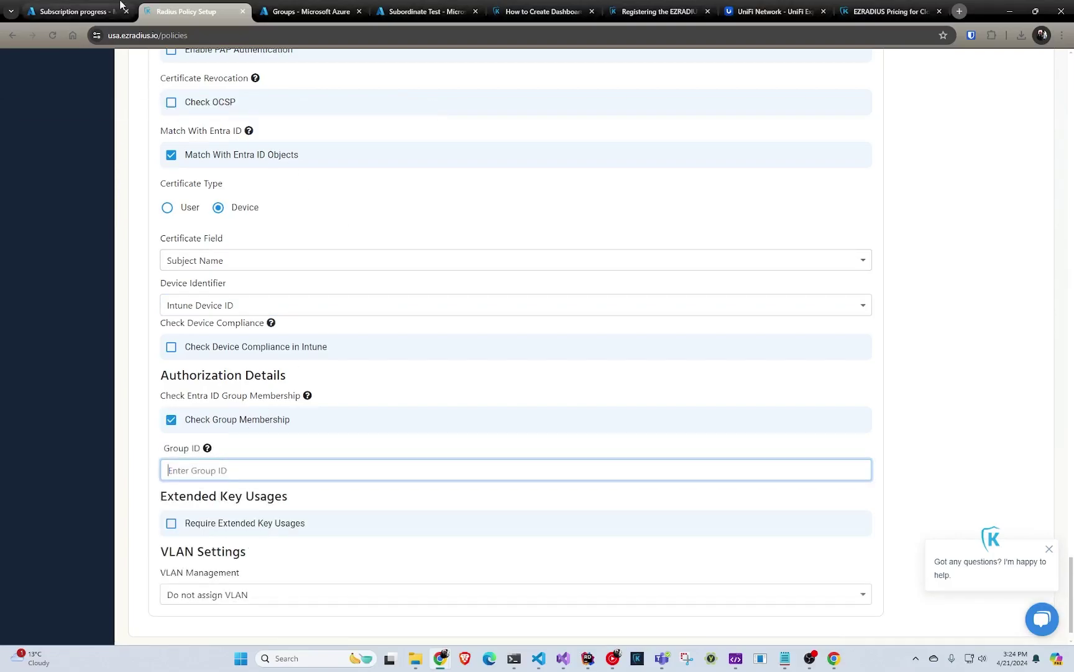
- Search Entra ID groups for 'stu' and select the Students group's Object Id
click(98, 14)
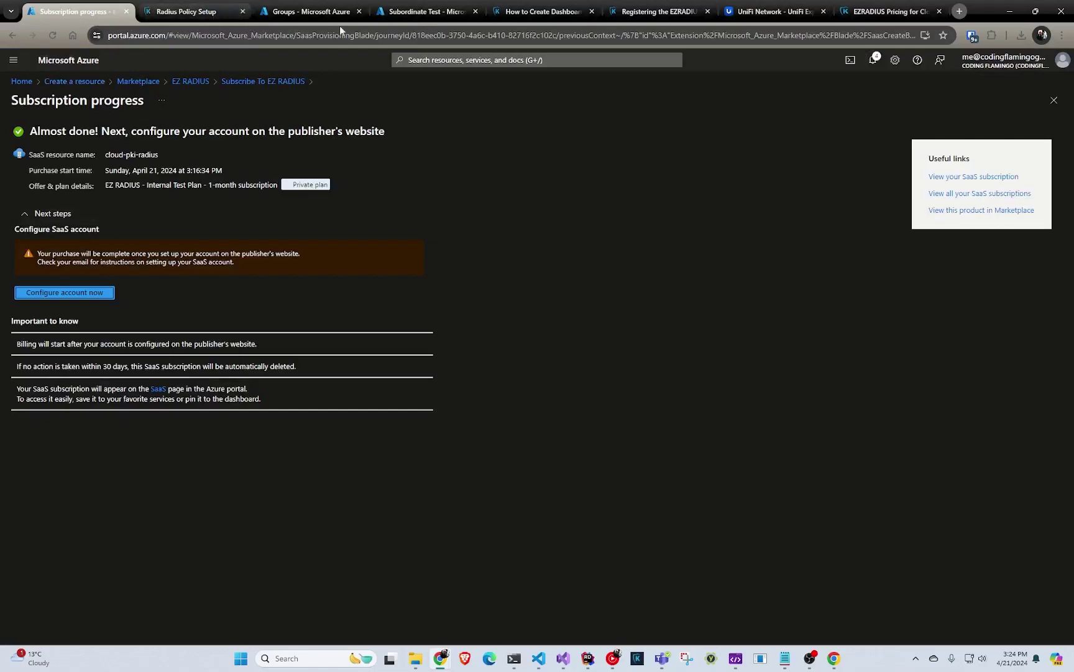
click(21, 83)
click(310, 135)
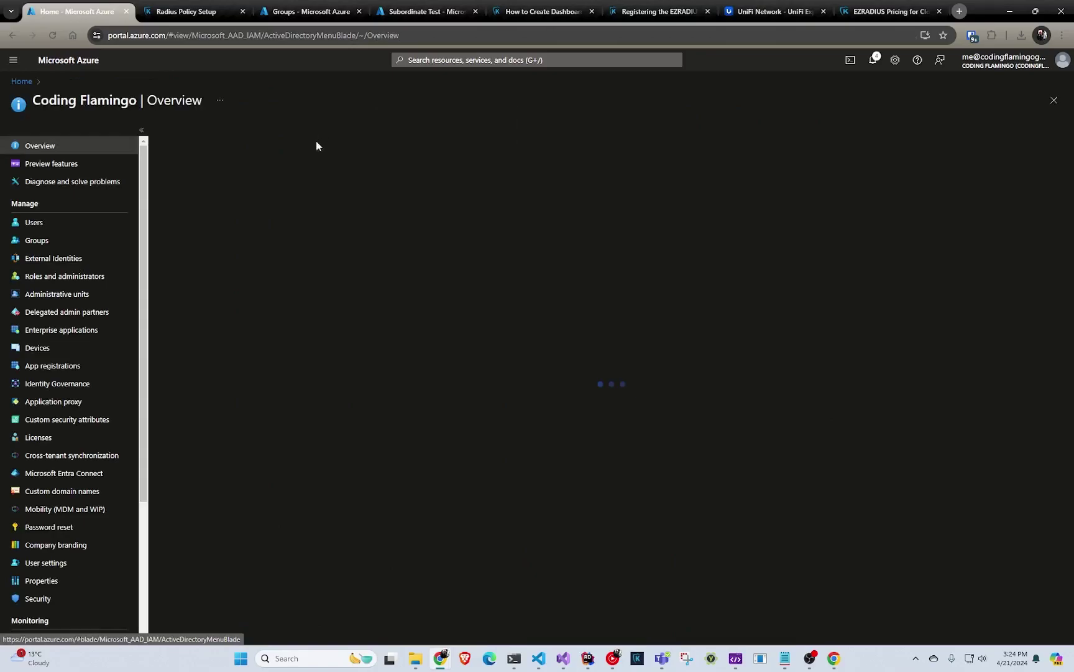
click(75, 240)
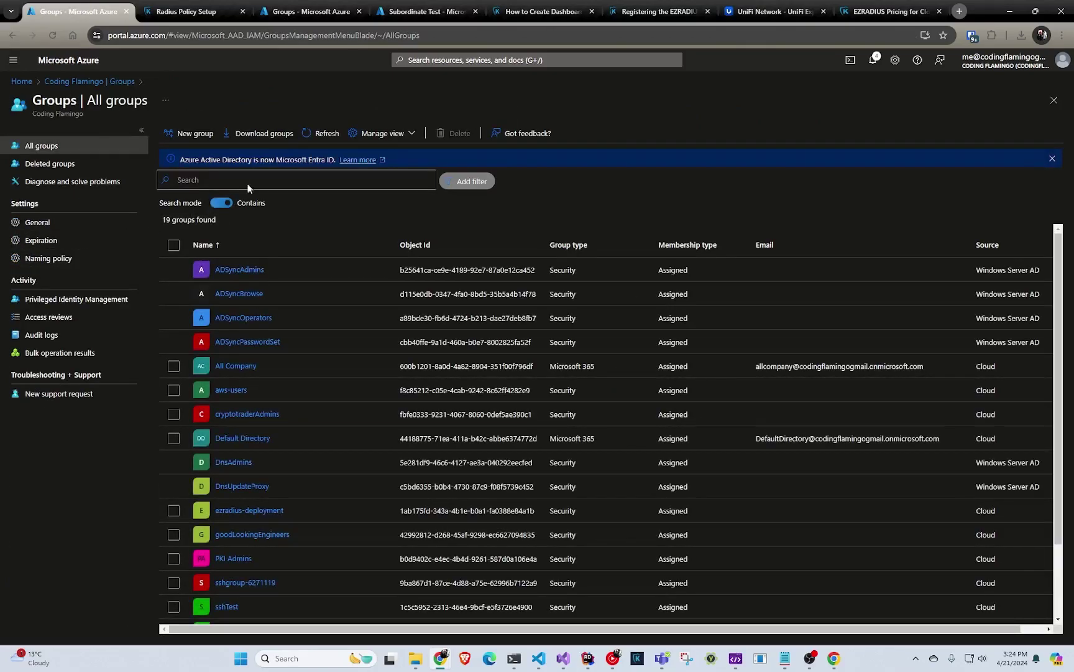
click(253, 182)
text(stu)
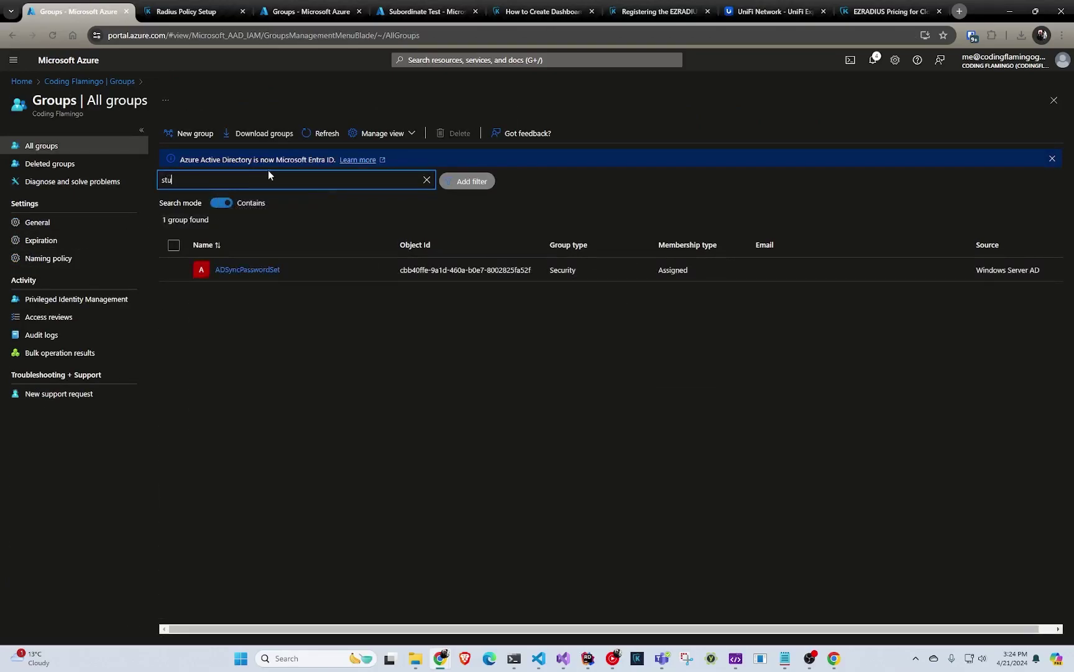
drag(402, 270, 538, 268)
key(ctrl+c)
- Paste the Students group's Object Id into the Group ID field
click(212, 11)
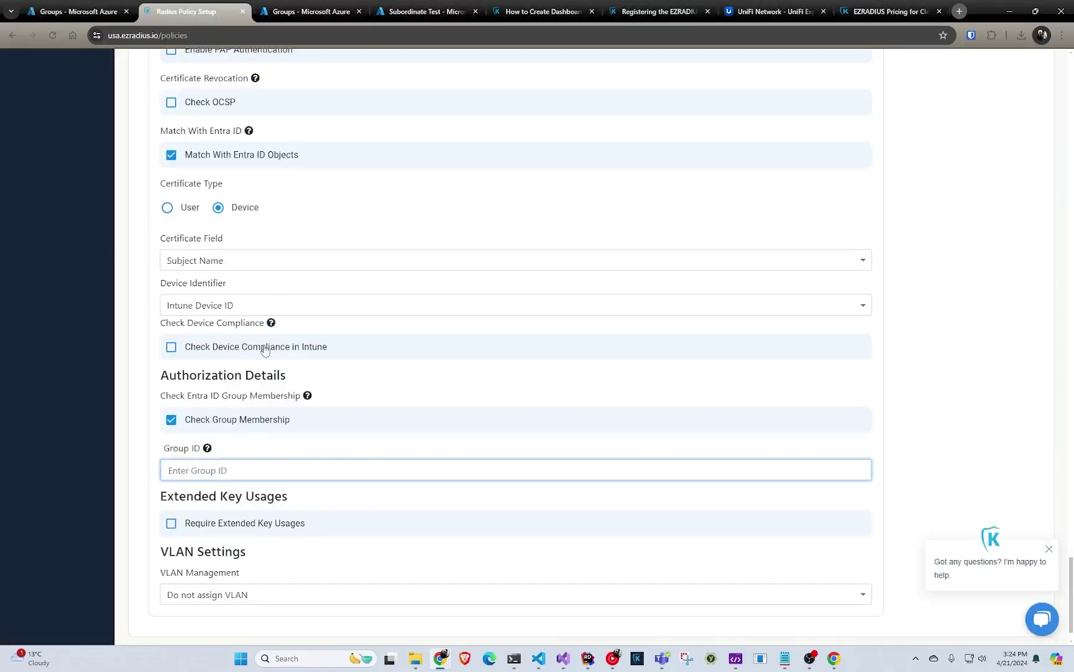
key(ctrl+v)
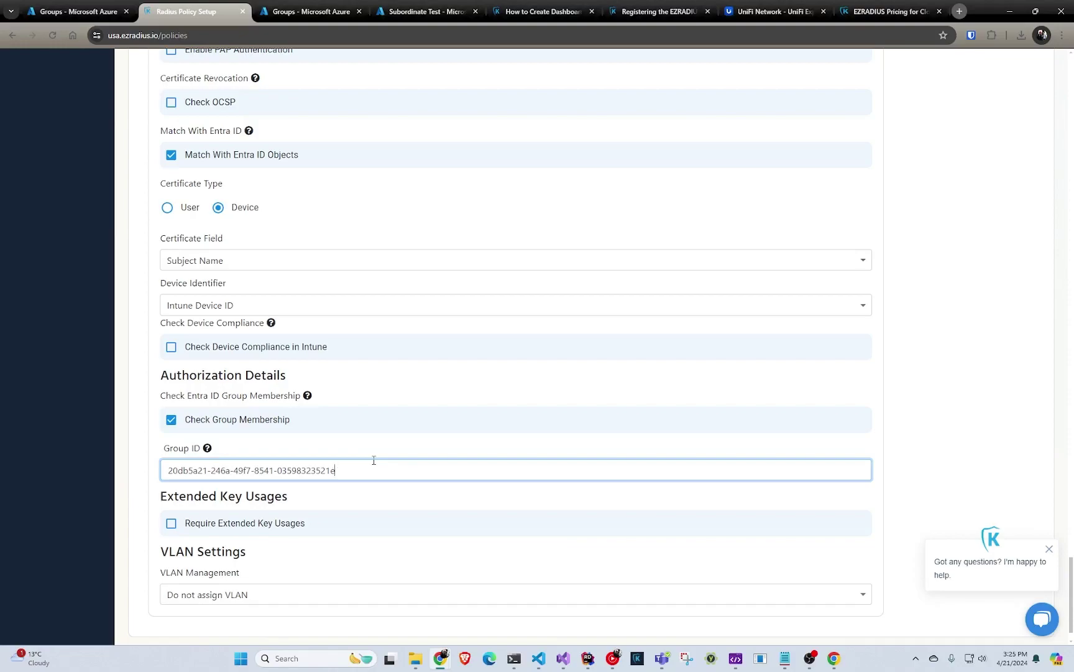
scroll(299, 484, down, 1)
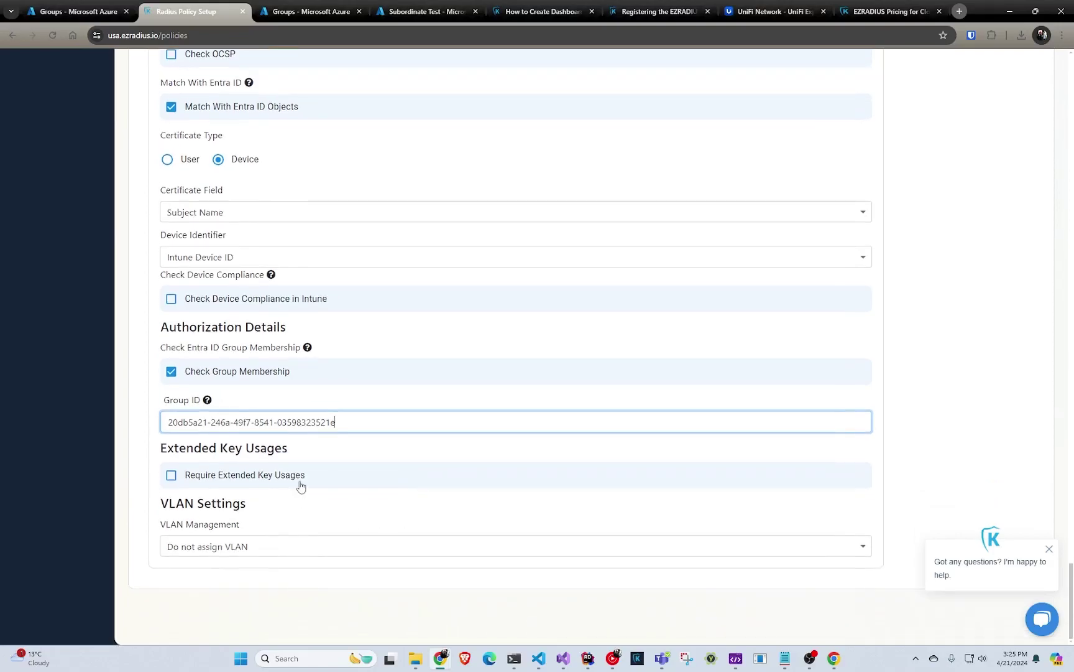
- Require the Client Authentication (1.3.6.1.5.5.7.3.2) extended key usage
click(305, 479)
scroll(309, 492, down, 2)
click(309, 491)
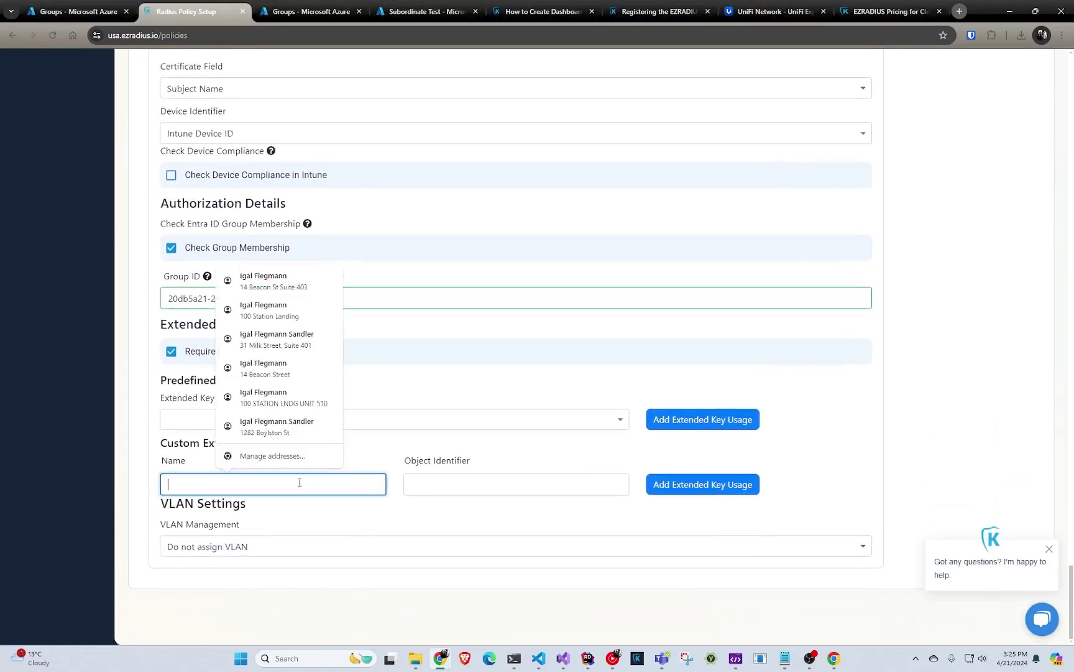
click(392, 422)
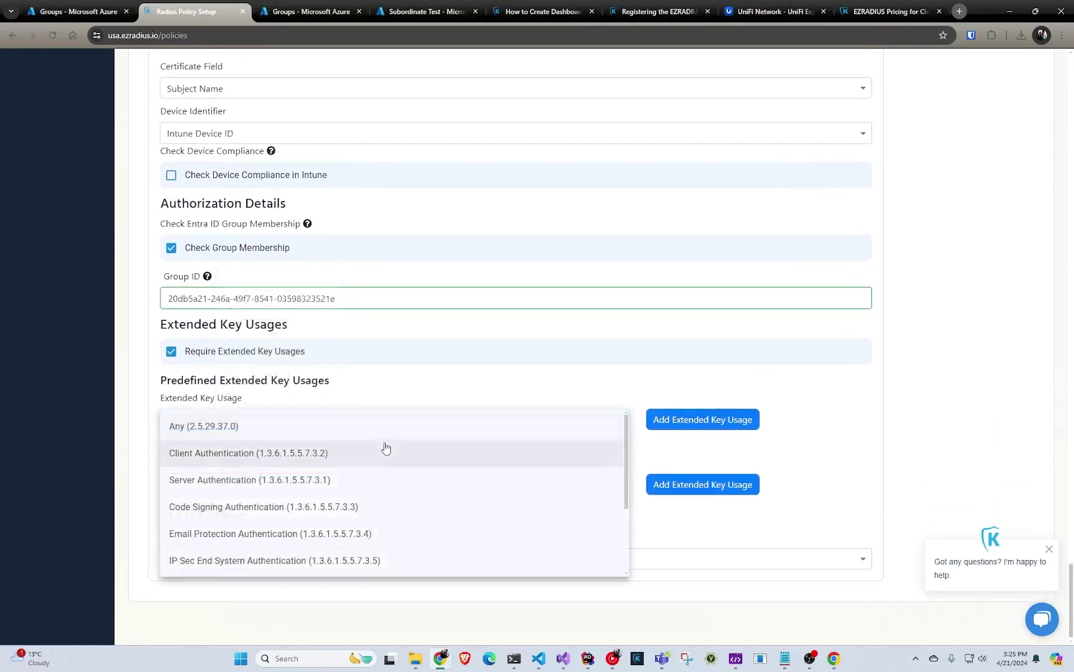
click(385, 449)
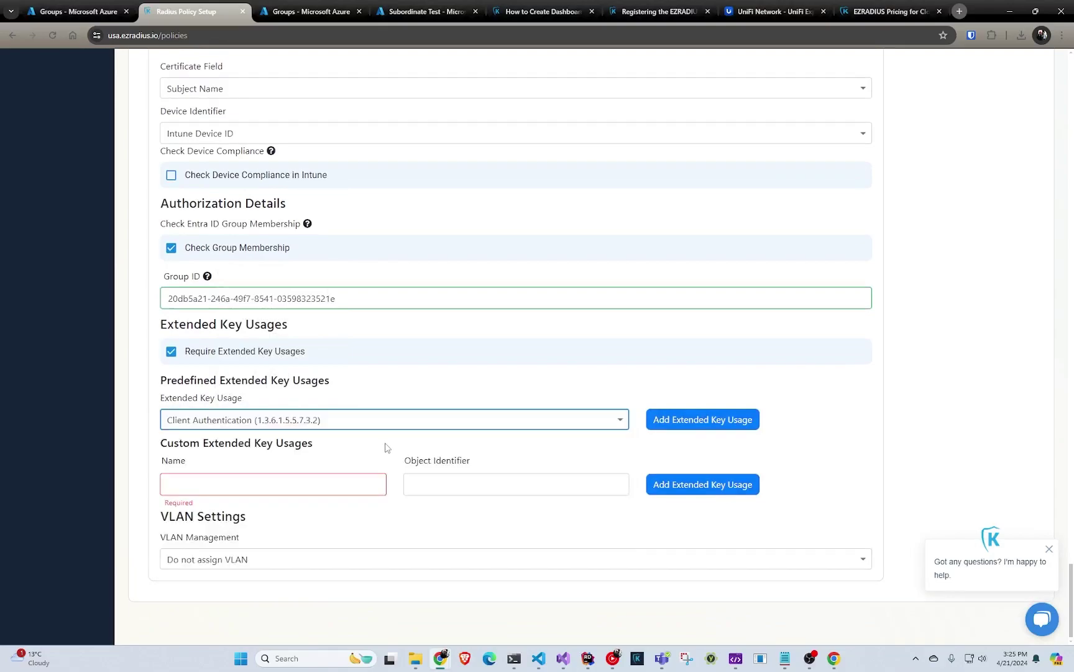
click(703, 419)
scroll(655, 432, down, 1)
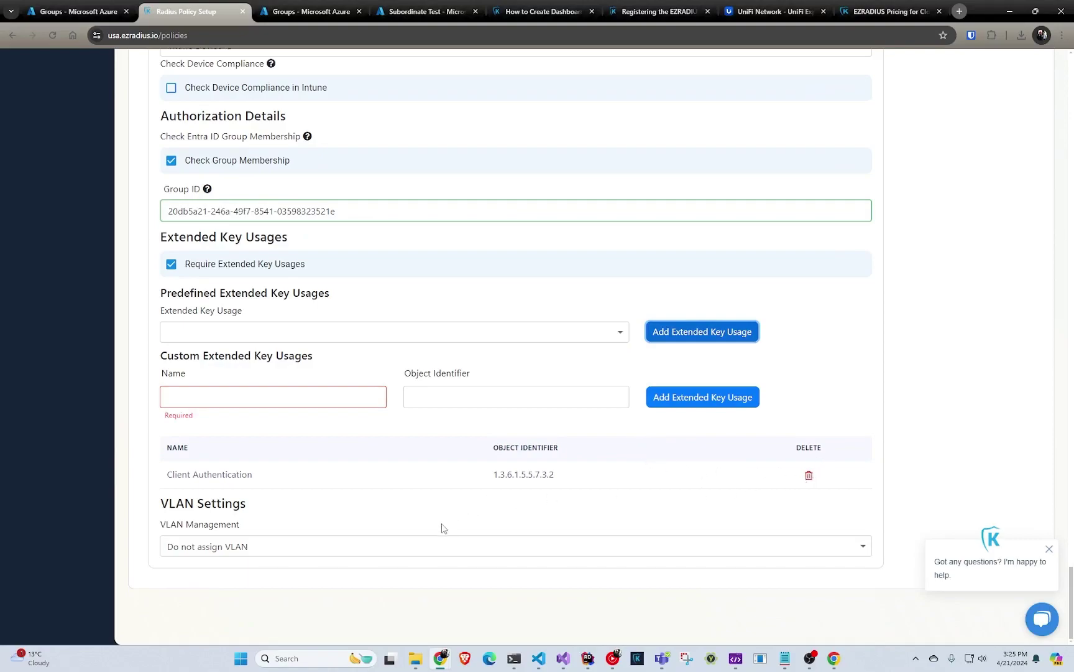
- Set the students policy's VLAN Management to Assign Static VLAN with VLAN Name 1
click(389, 547)
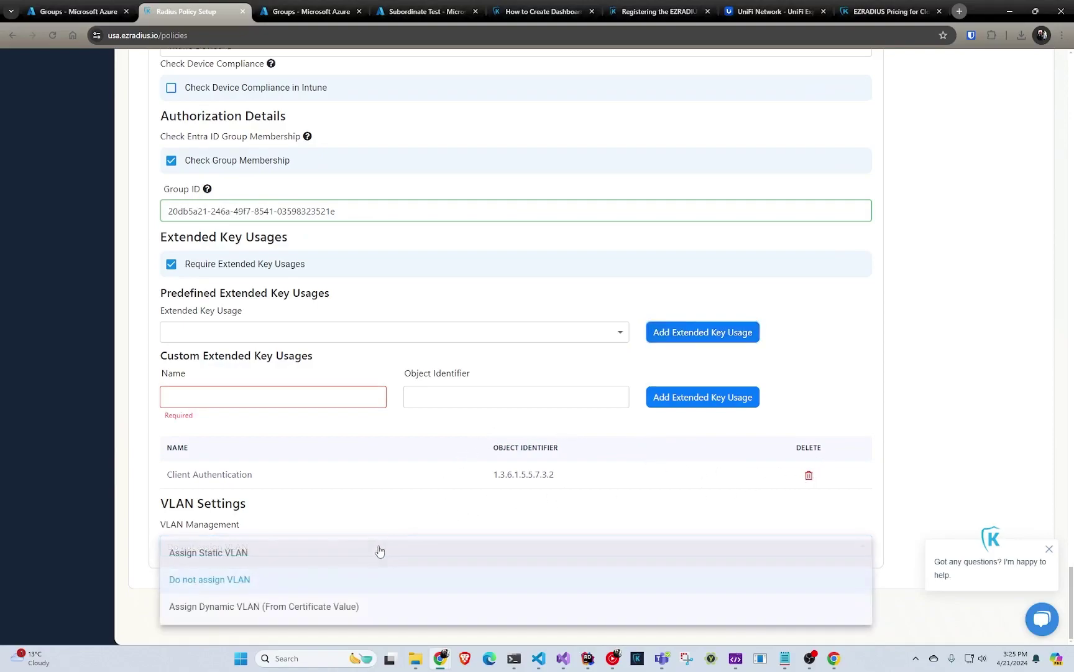
click(311, 555)
click(303, 555)
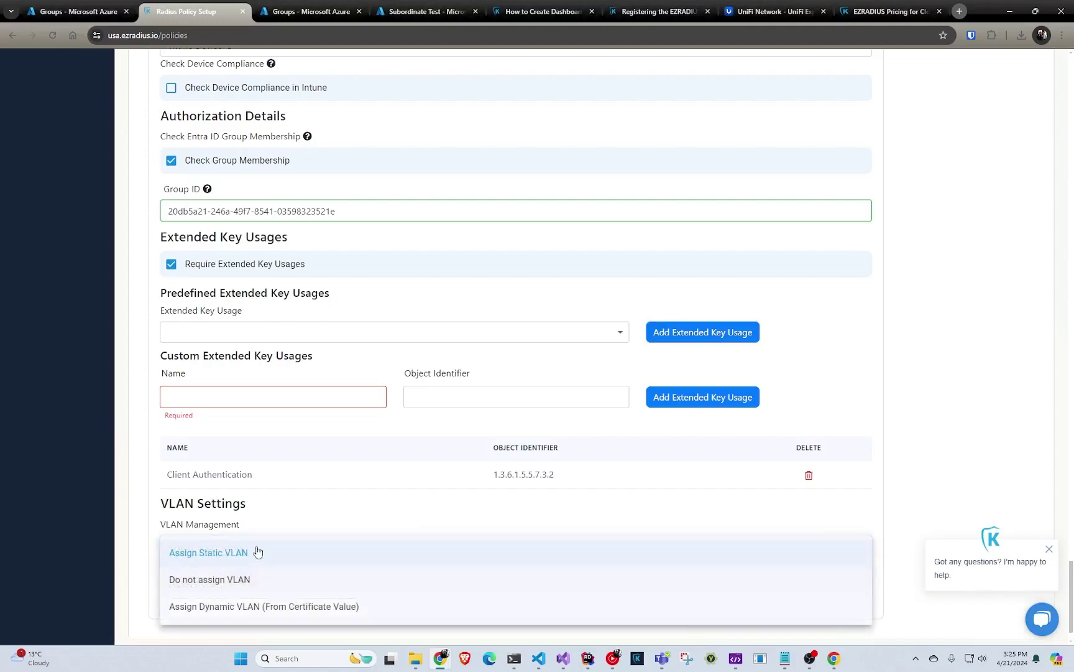
click(220, 613)
scroll(271, 582, down, 2)
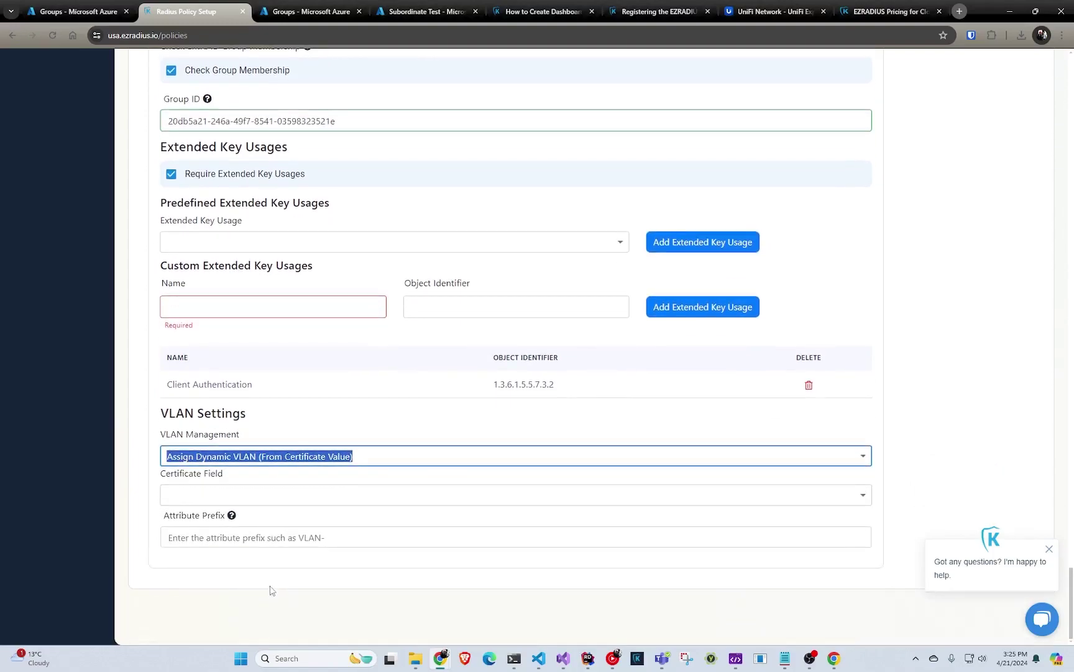
click(280, 460)
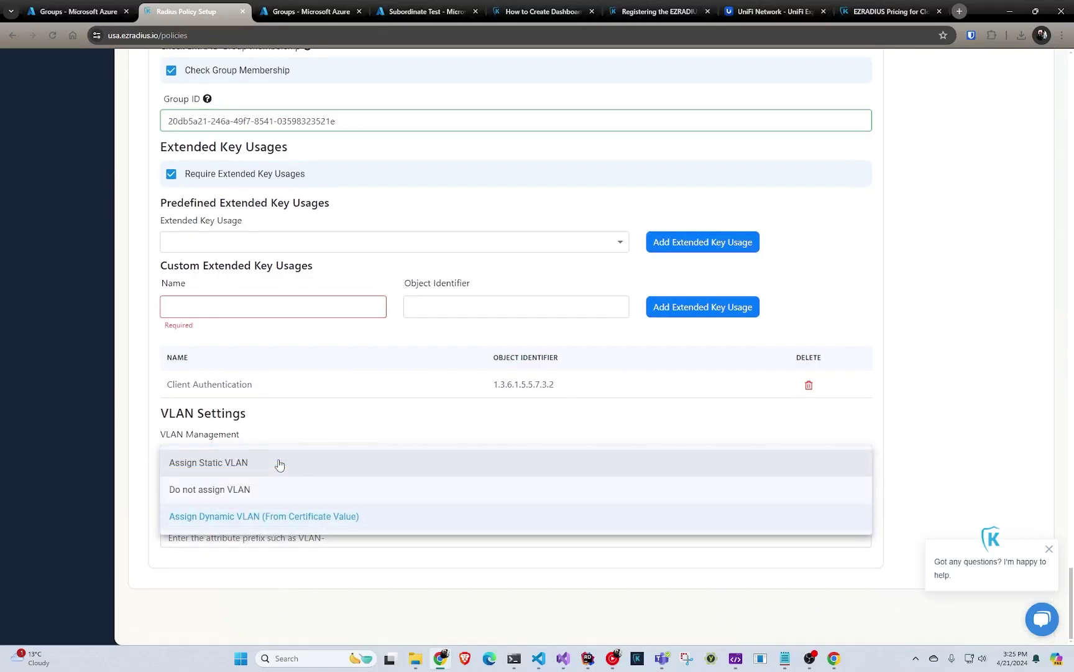
click(274, 467)
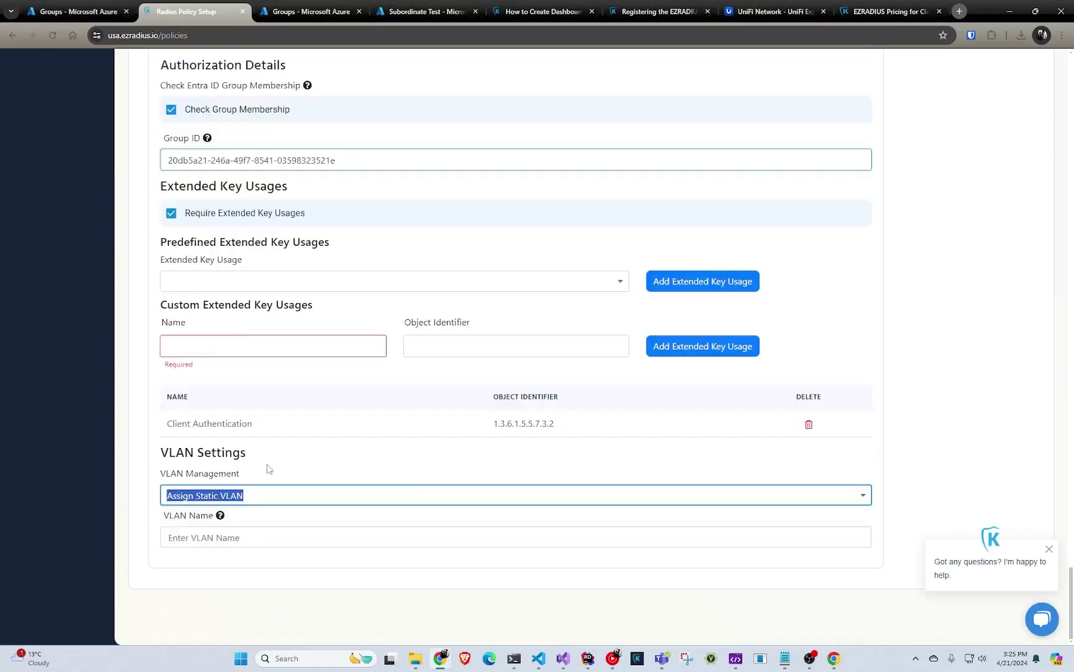
click(229, 537)
text(1)
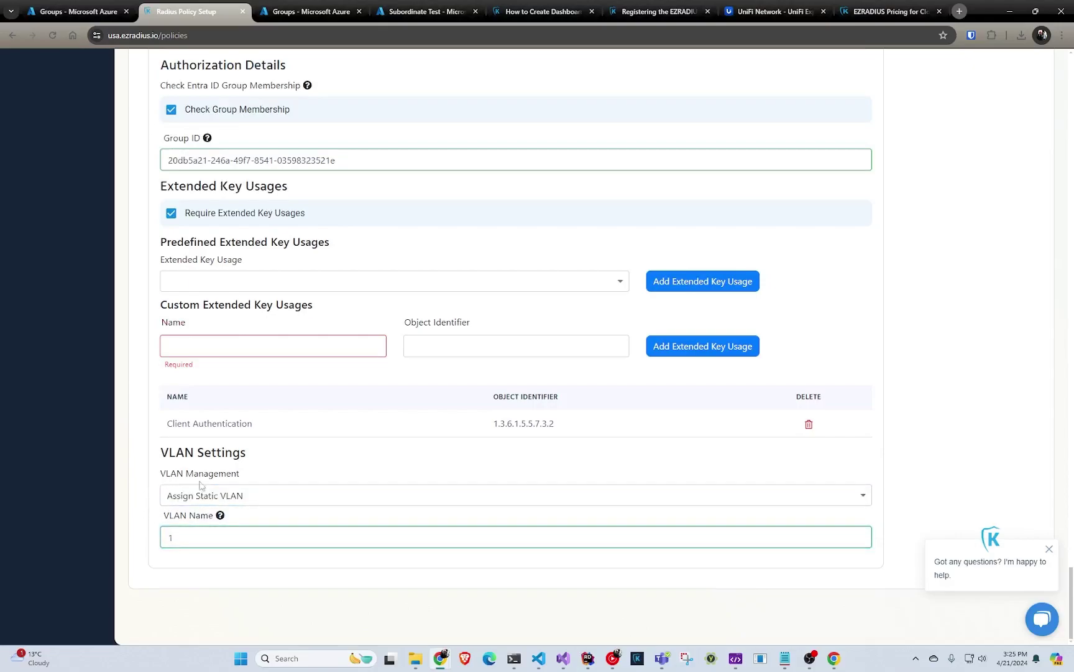
scroll(351, 481, up, 9)
scroll(358, 478, up, 2)
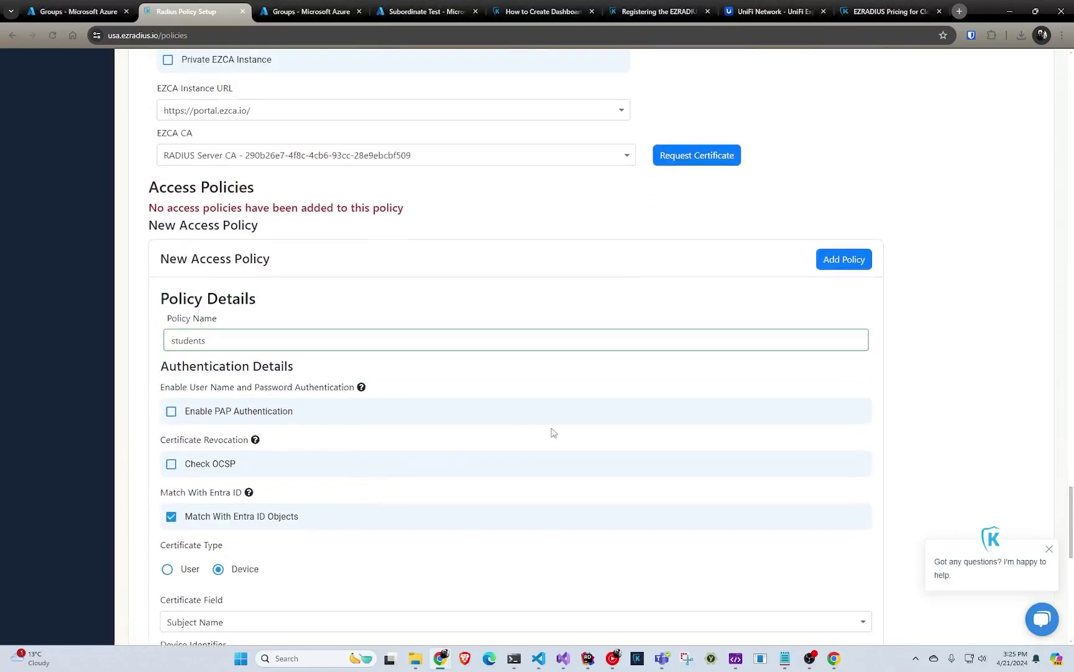
- Add the students policy and start a new access policy named 'catch all'
click(837, 258)
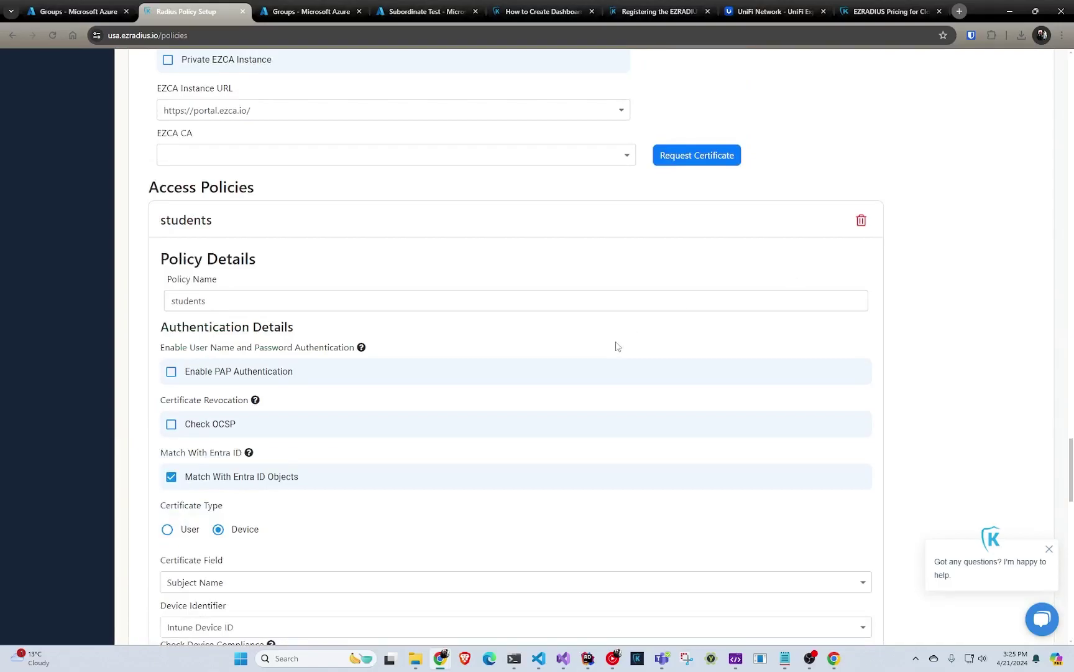
scroll(596, 388, down, 16)
scroll(564, 406, down, 2)
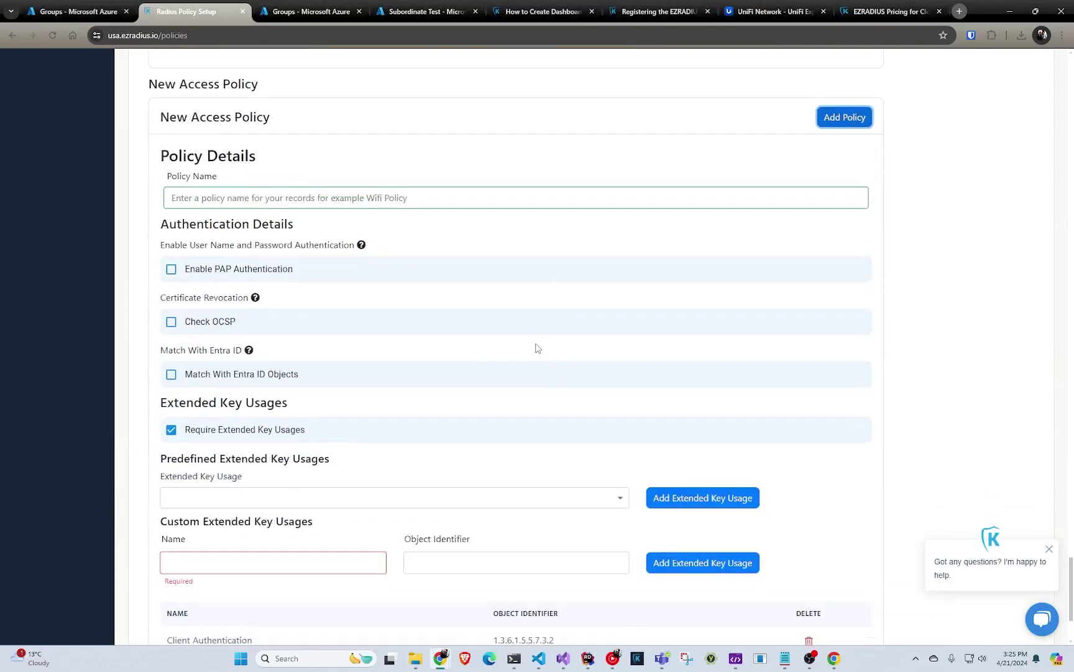
click(500, 199)
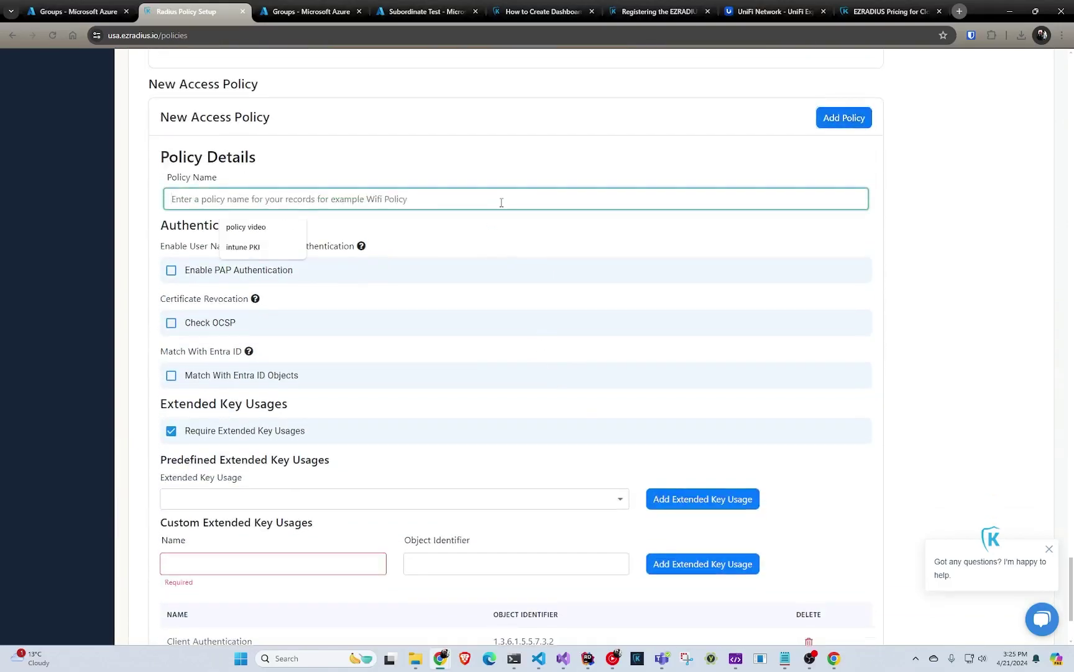
text(catch all)
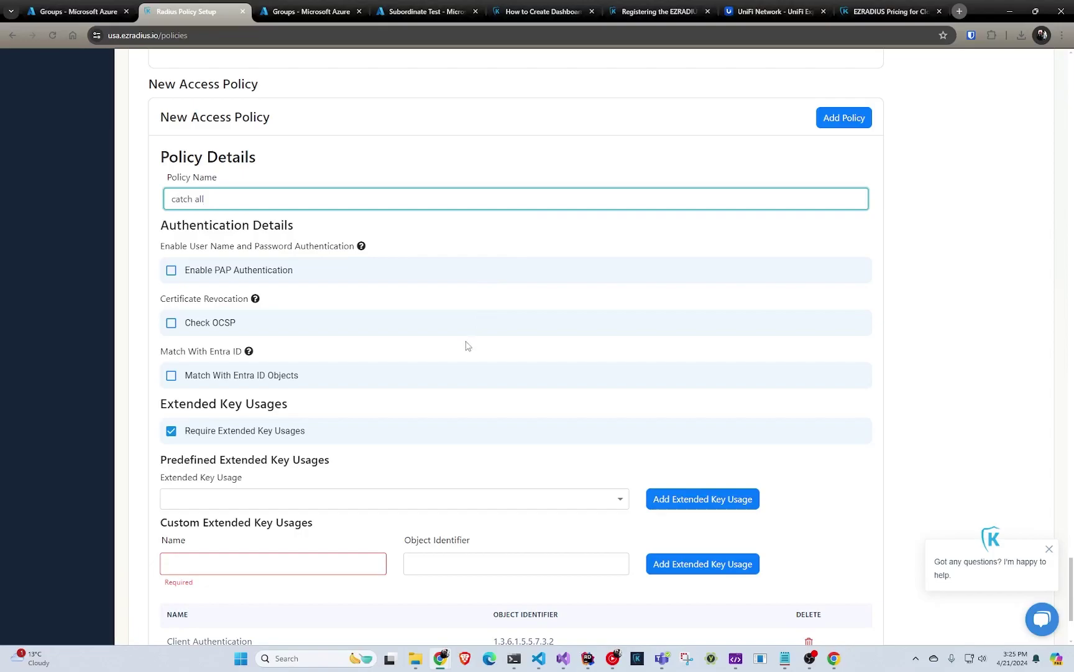
scroll(463, 352, up, 1)
scroll(300, 398, down, 2)
- Uncheck Require Extended Key Usages, add catch all, and move it above students
click(171, 375)
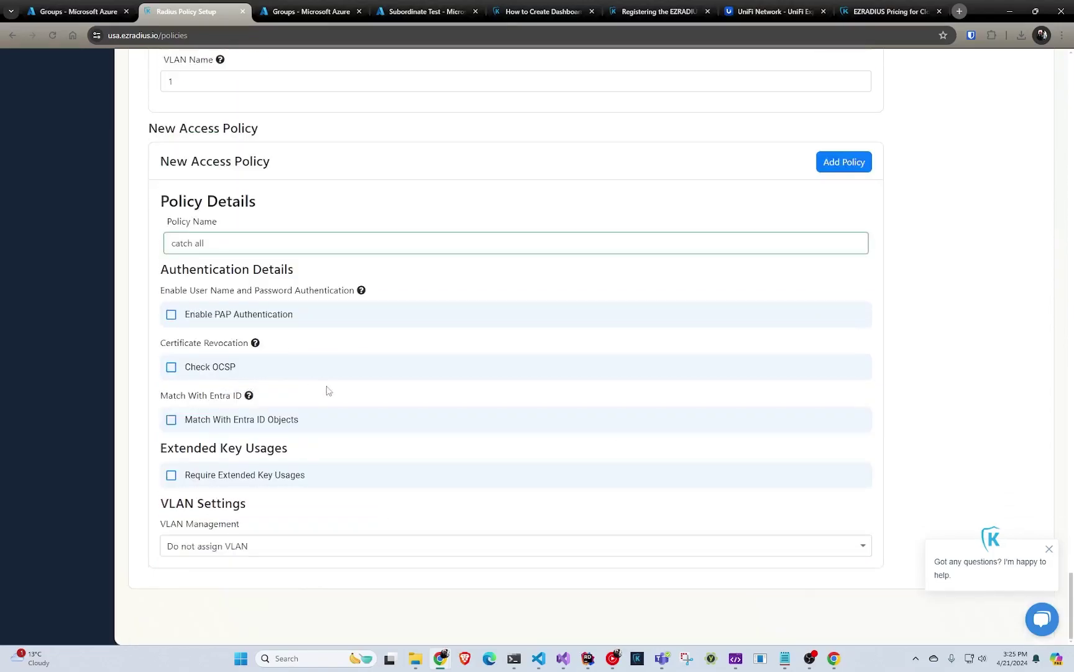
click(848, 168)
scroll(742, 330, up, 3)
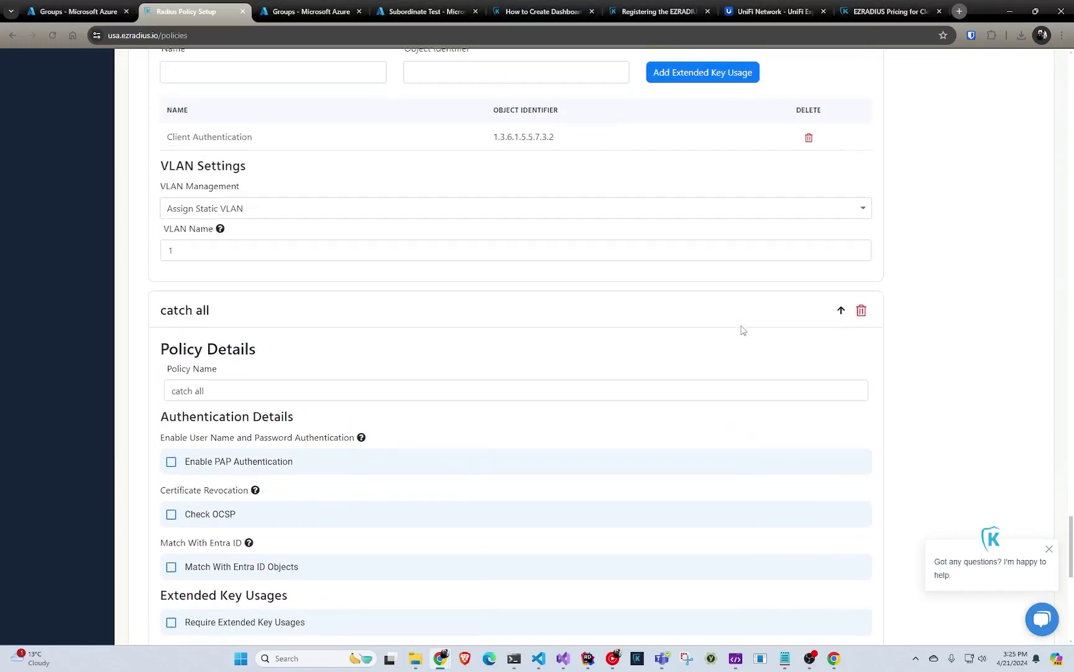
scroll(741, 329, up, 8)
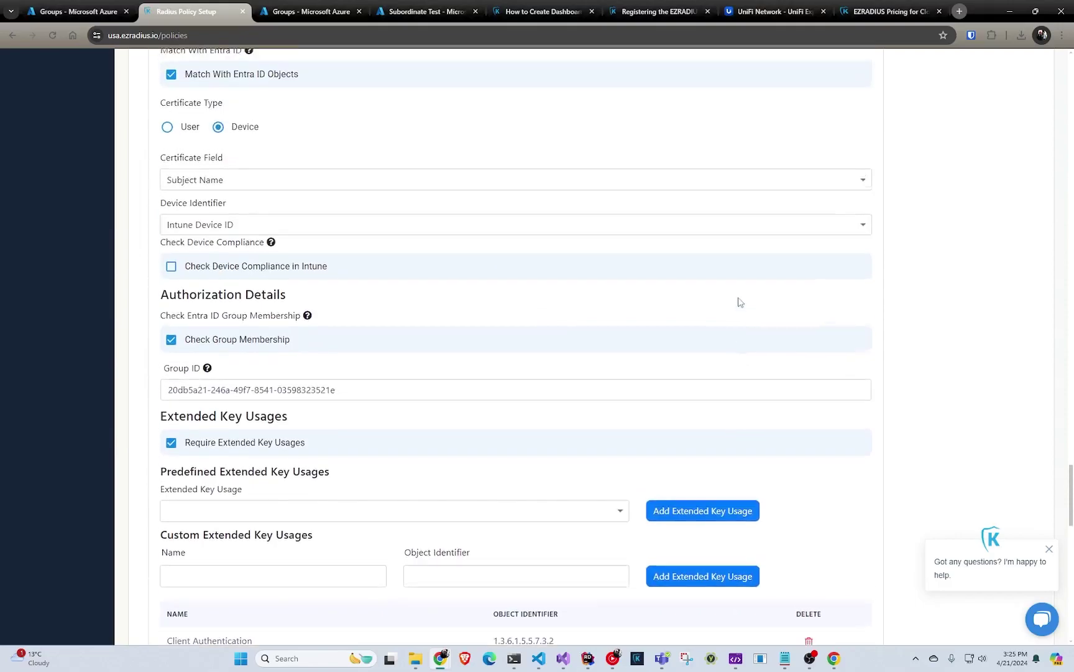
scroll(749, 324, up, 5)
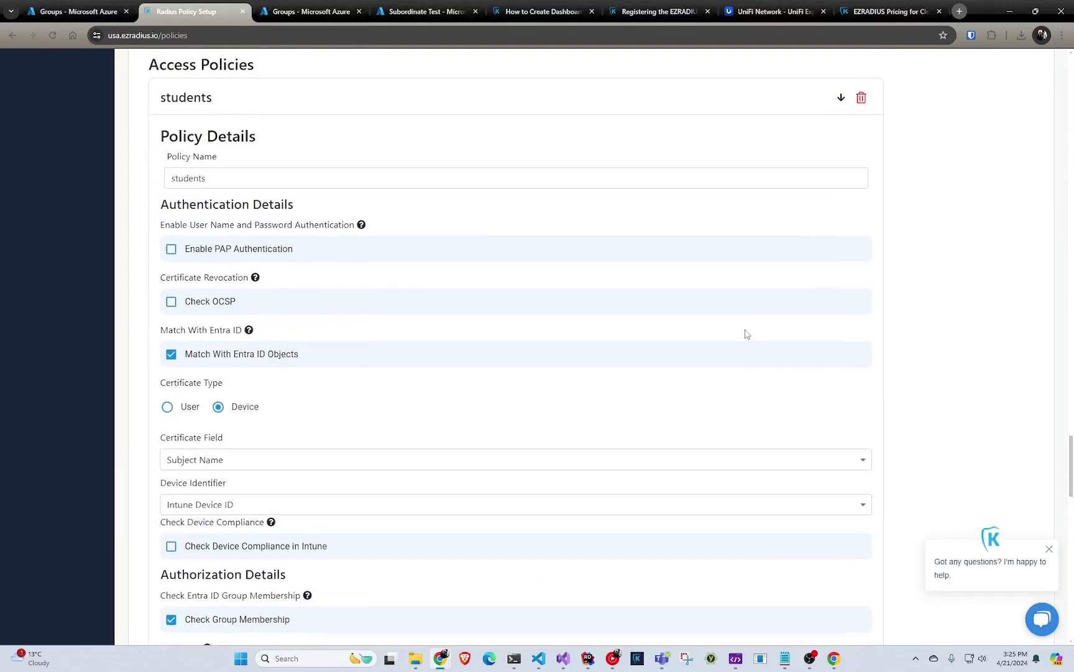
scroll(746, 334, down, 18)
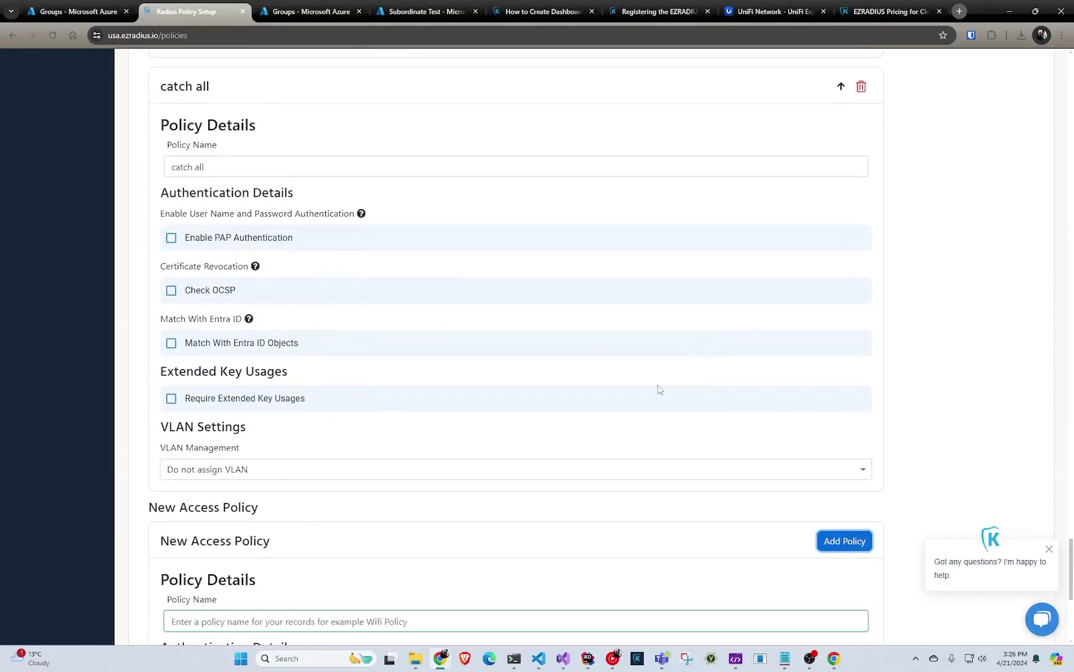
scroll(519, 460, up, 3)
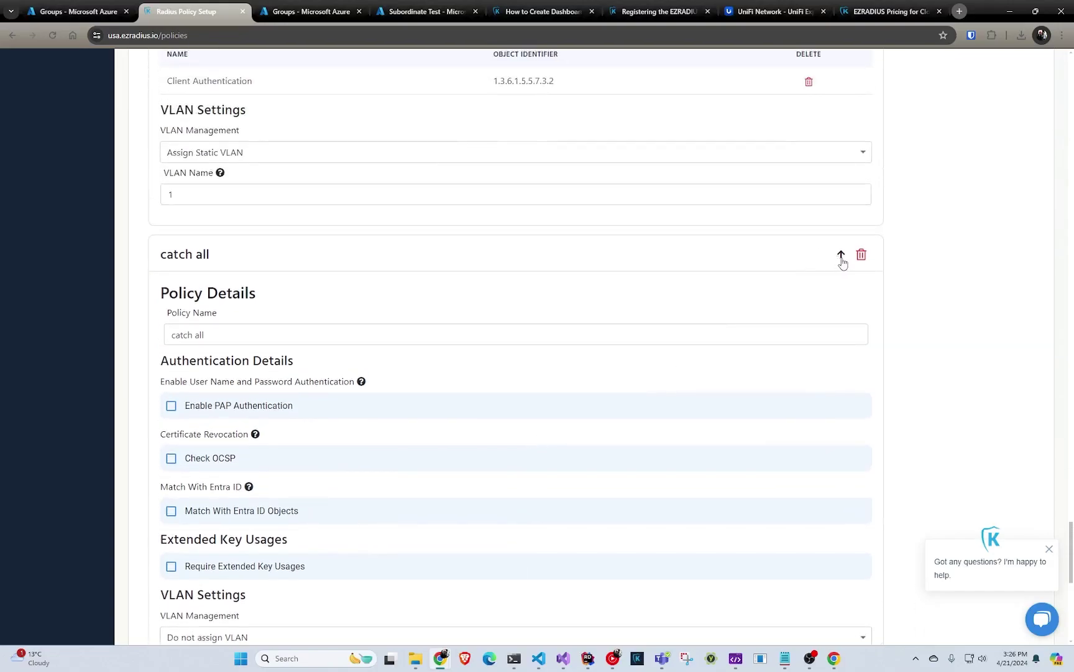
click(838, 260)
scroll(782, 307, up, 14)
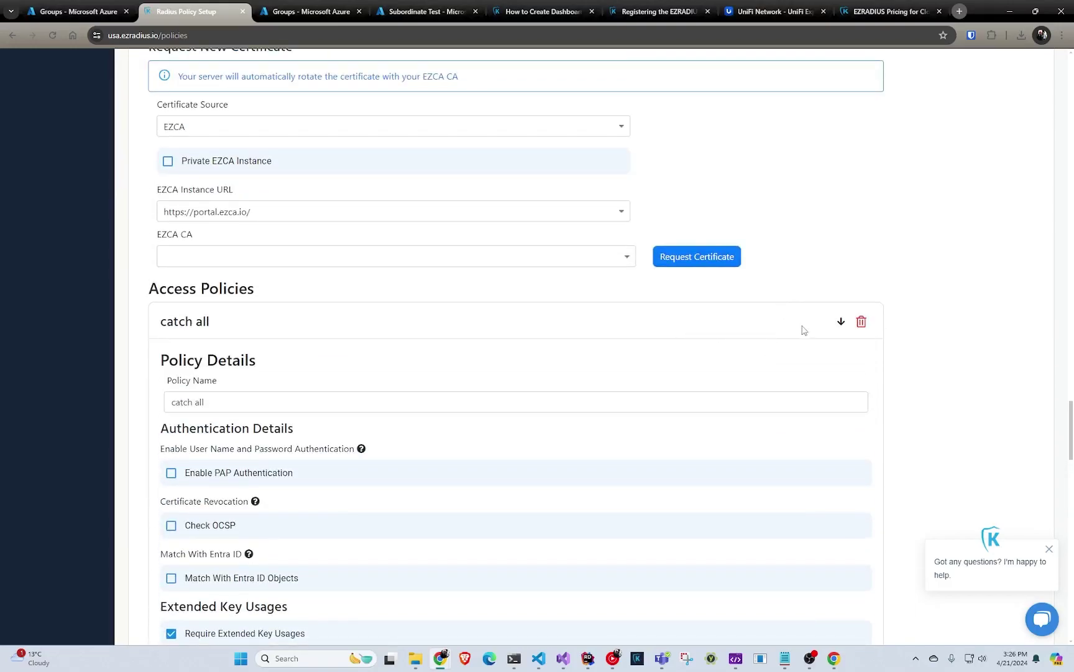
- Move the students access policy back ahead of catch all
click(841, 323)
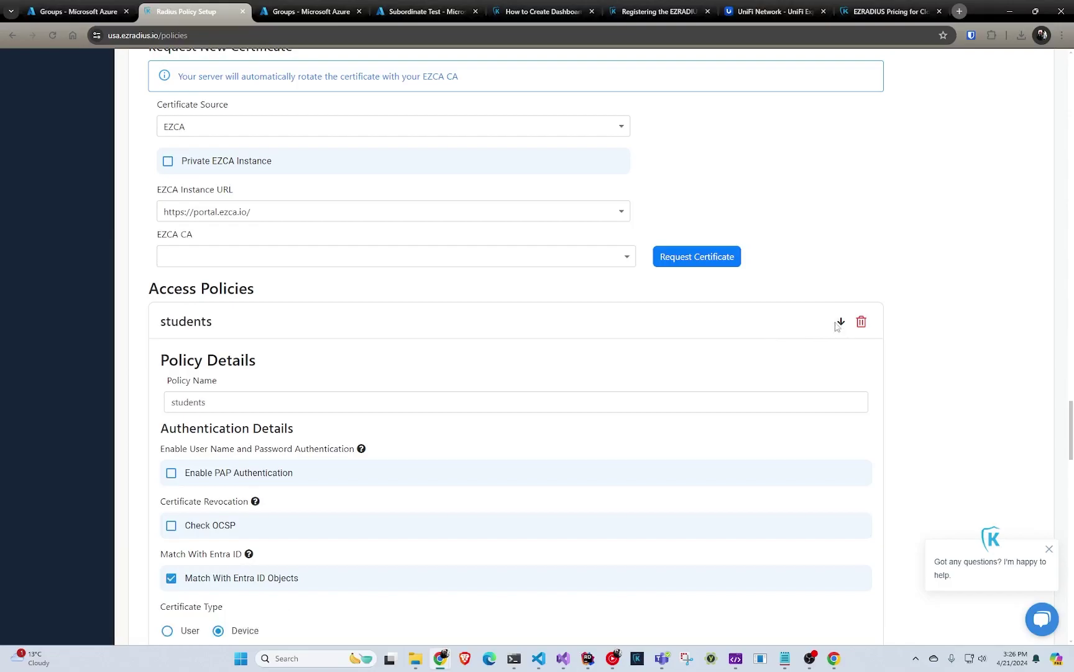
scroll(746, 365, up, 8)
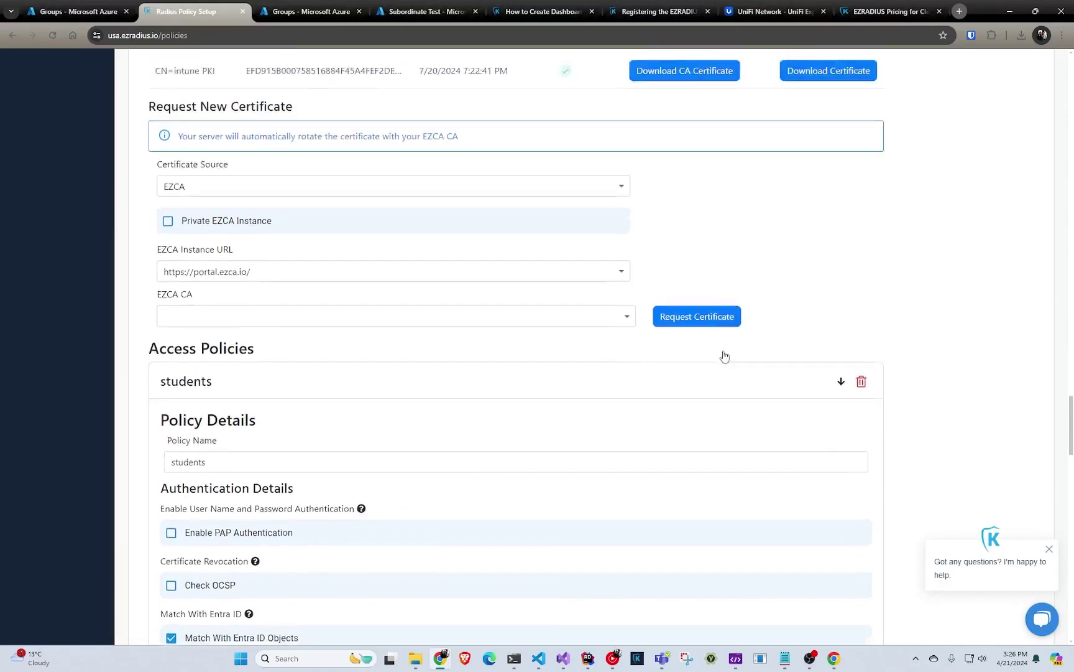
scroll(734, 355, up, 10)
scroll(808, 349, down, 5)
- Save the changes to the intune PKI RADIUS policy
click(1011, 259)
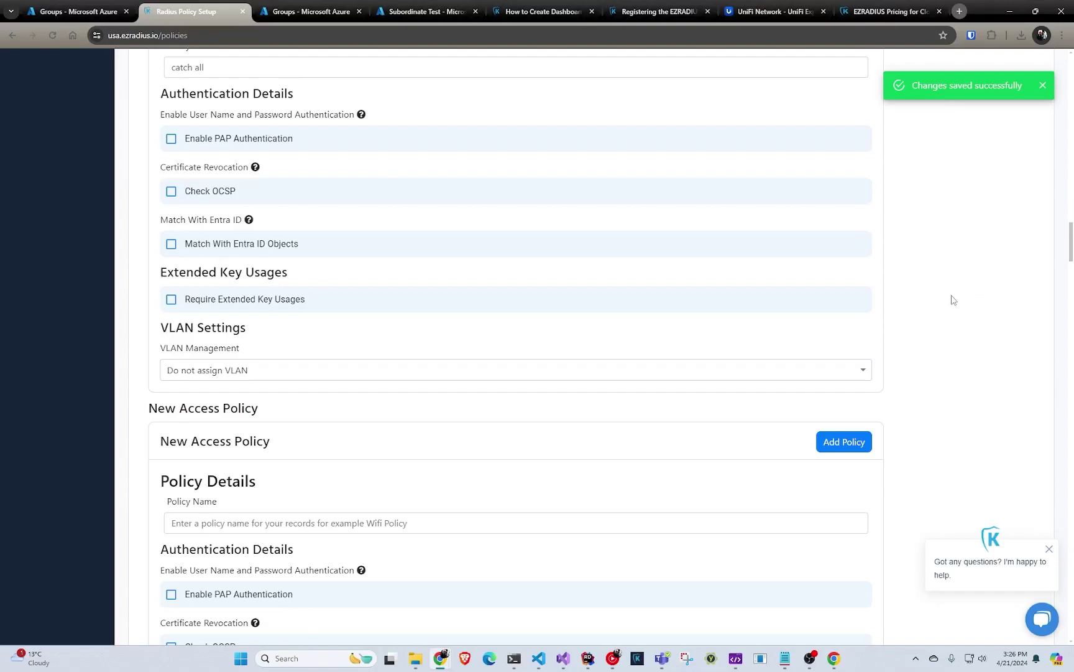
scroll(945, 305, down, 4)
scroll(933, 307, up, 9)
scroll(928, 305, up, 15)
scroll(930, 302, up, 9)
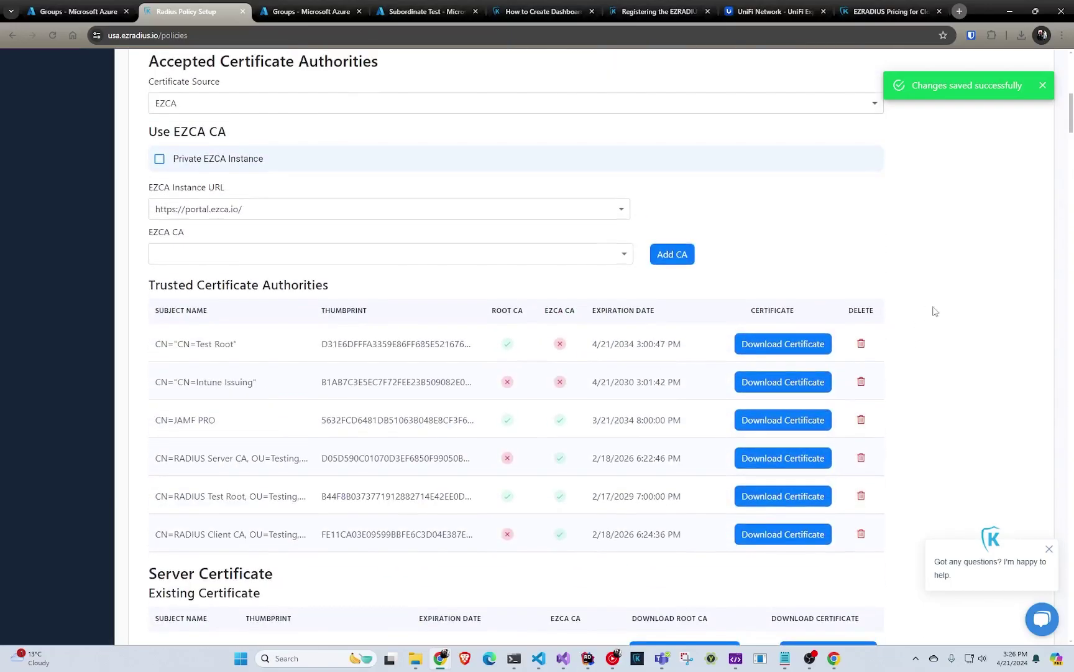
scroll(930, 308, up, 12)
scroll(930, 308, up, 20)
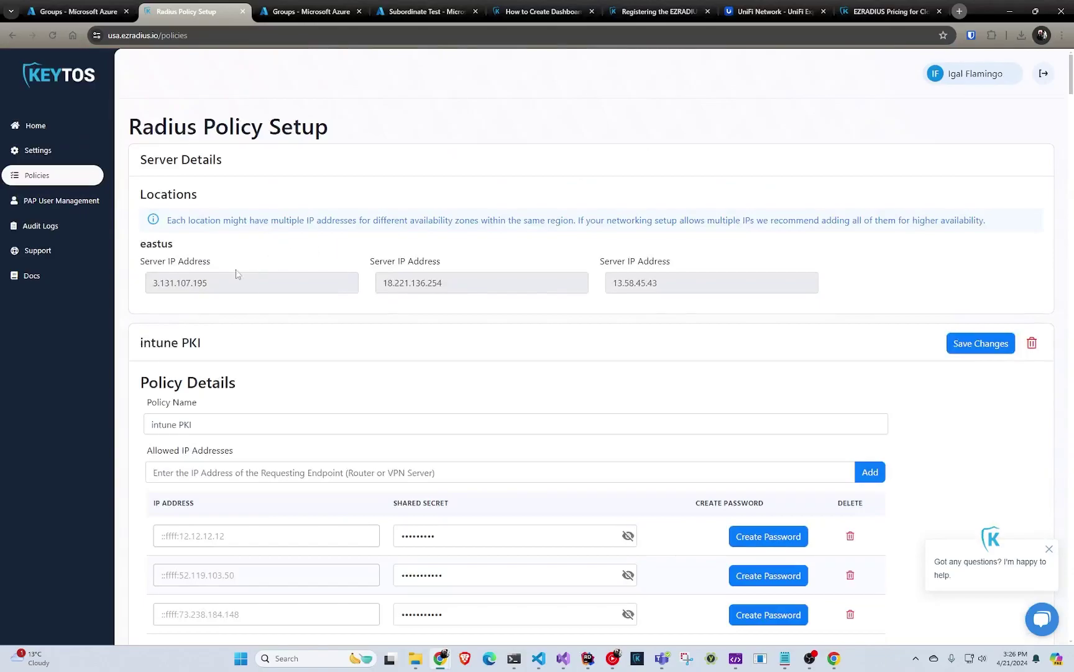
- Select the first and second Server IP Address values
drag(215, 283, 140, 279)
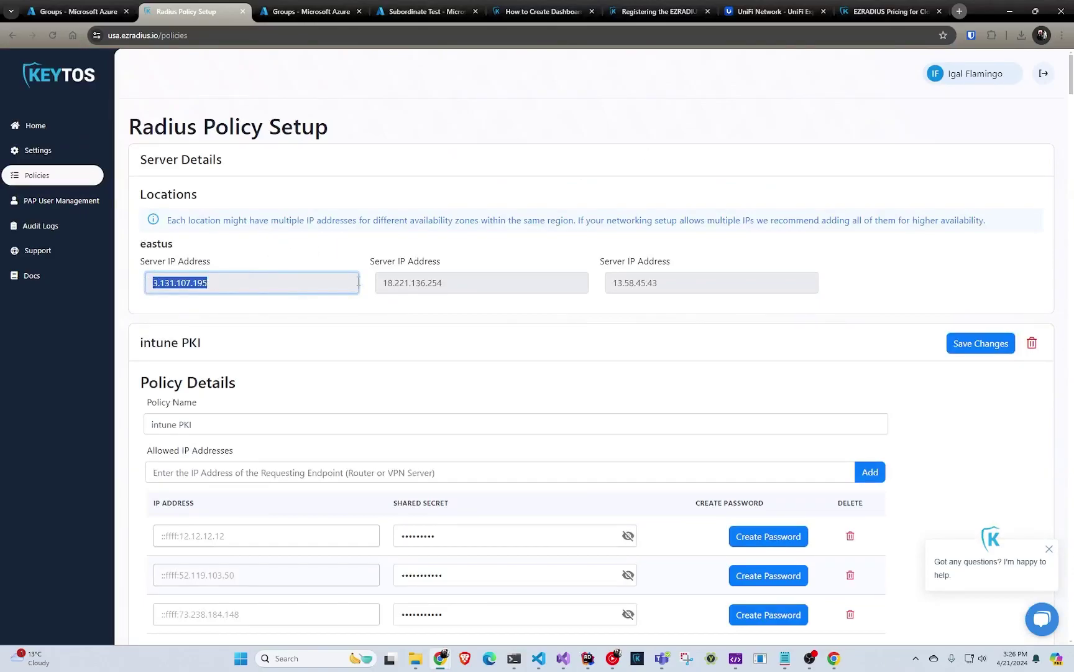
key(Tab)
drag(236, 284, 127, 271)
double_click(554, 283)
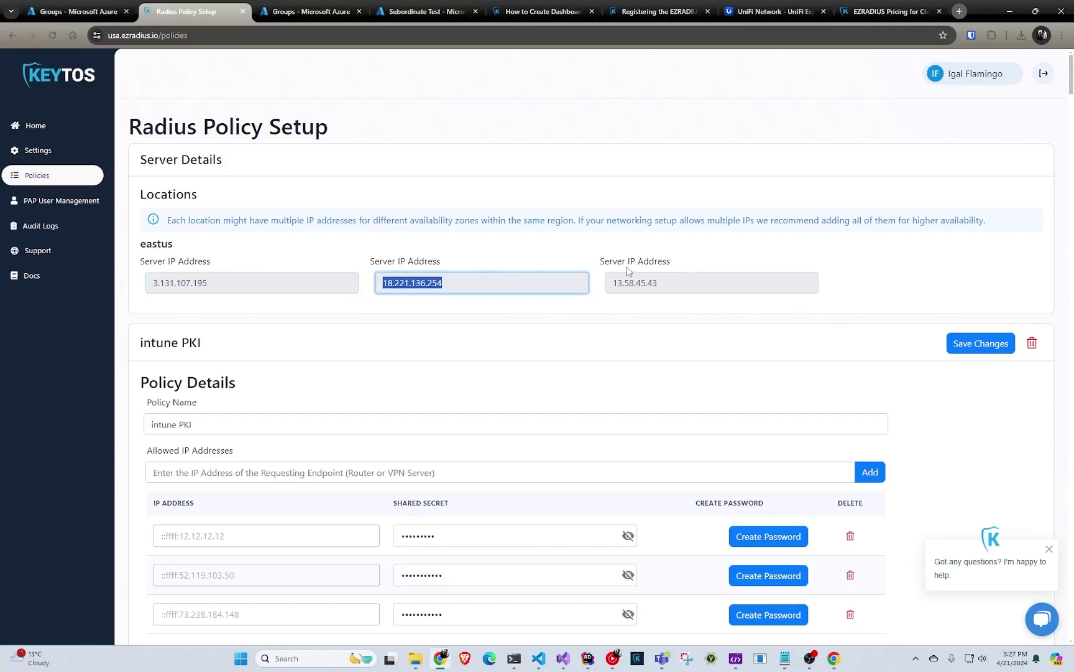
- Reveal the endpoint's shared secret and select the whole value
drag(1071, 90, 1062, 477)
scroll(1062, 477, down, 1)
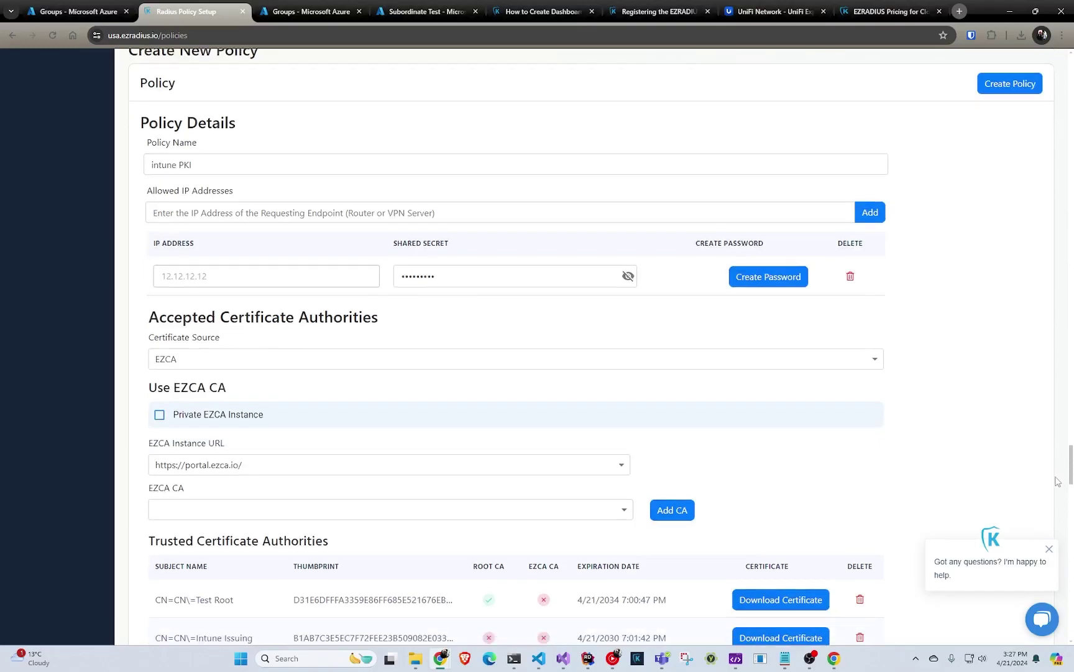
click(597, 281)
click(628, 276)
drag(542, 278, 199, 285)
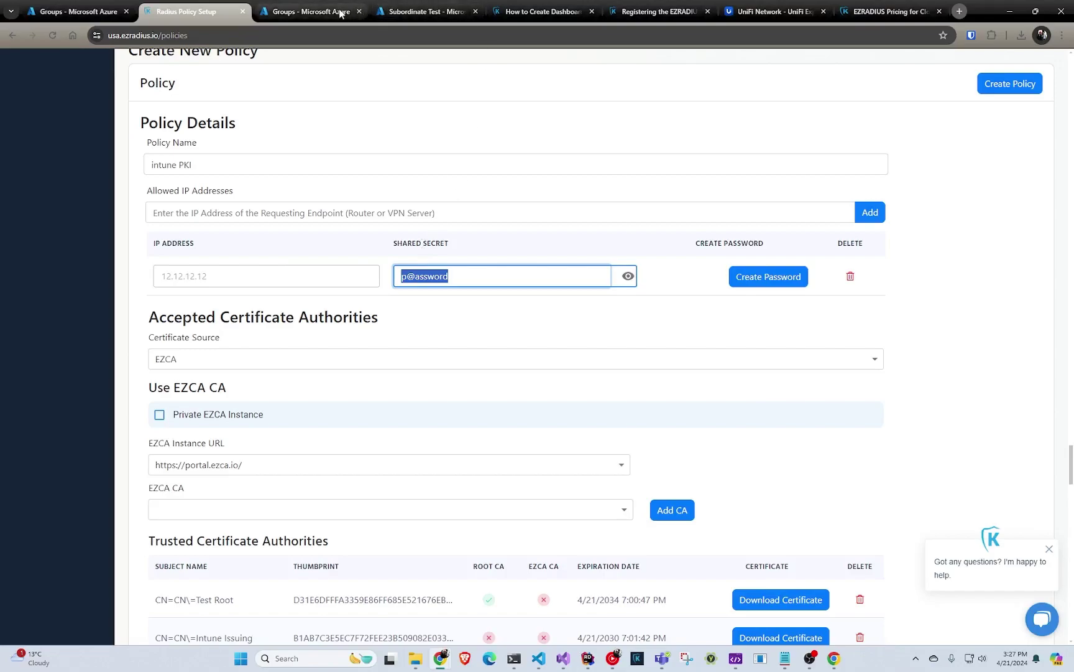
- Switch to the Intune admin center and go to Devices > Windows > Configuration profiles
click(310, 11)
click(428, 12)
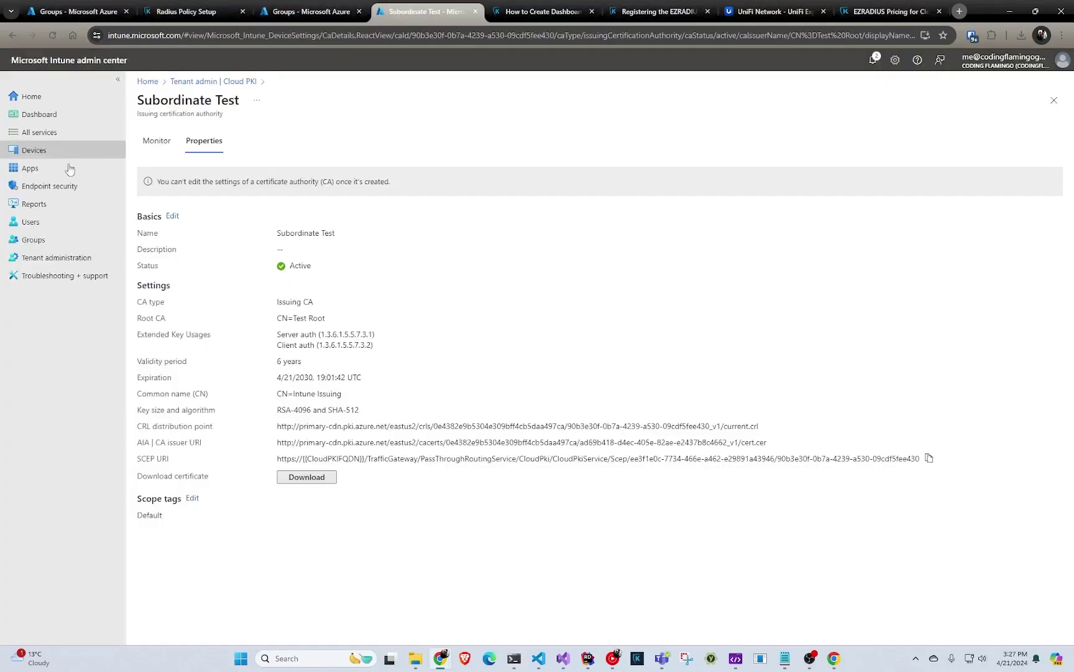
click(26, 152)
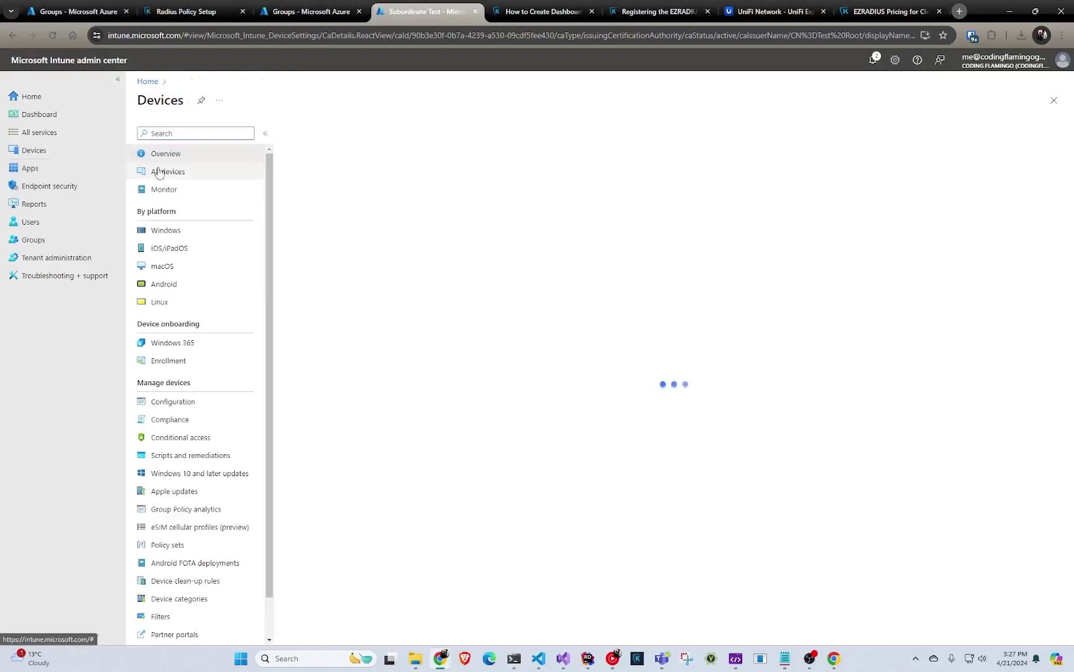
click(165, 232)
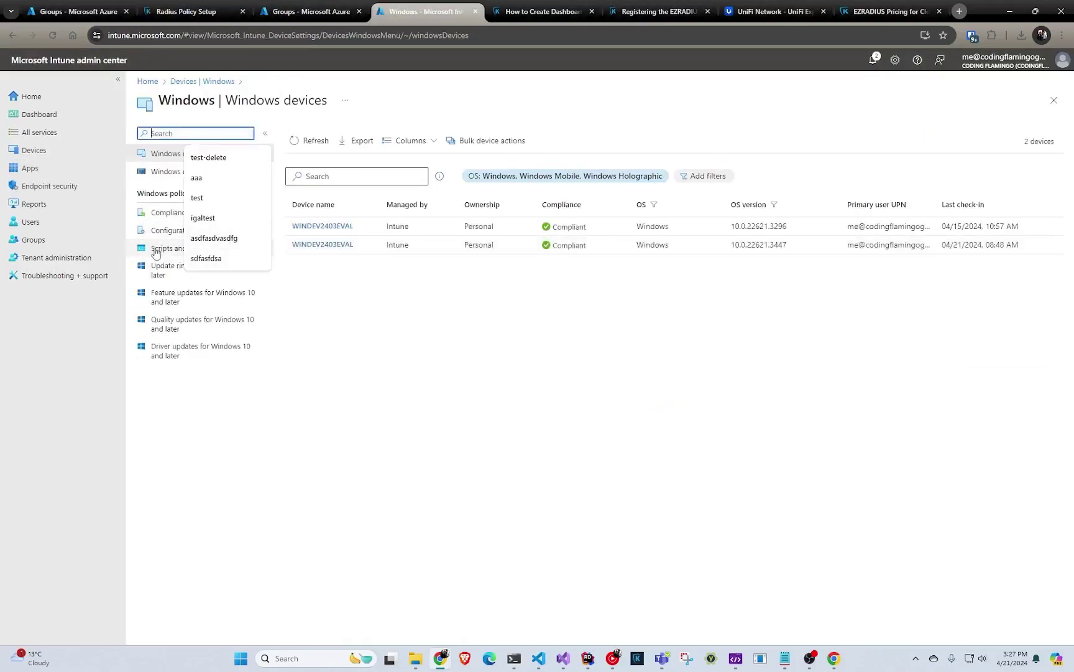
click(174, 231)
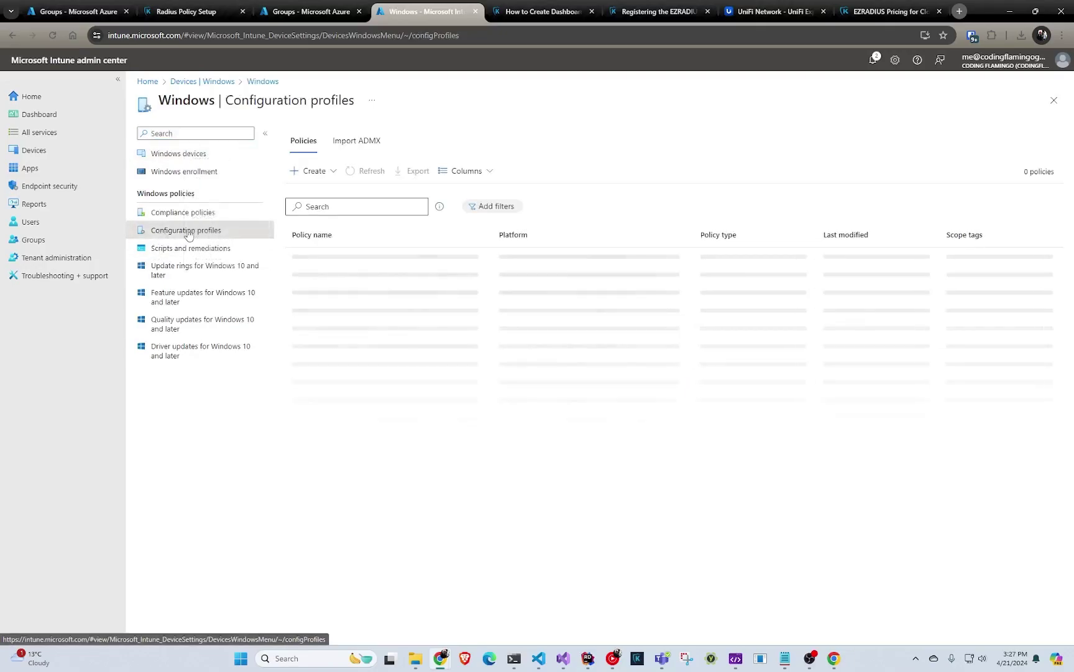